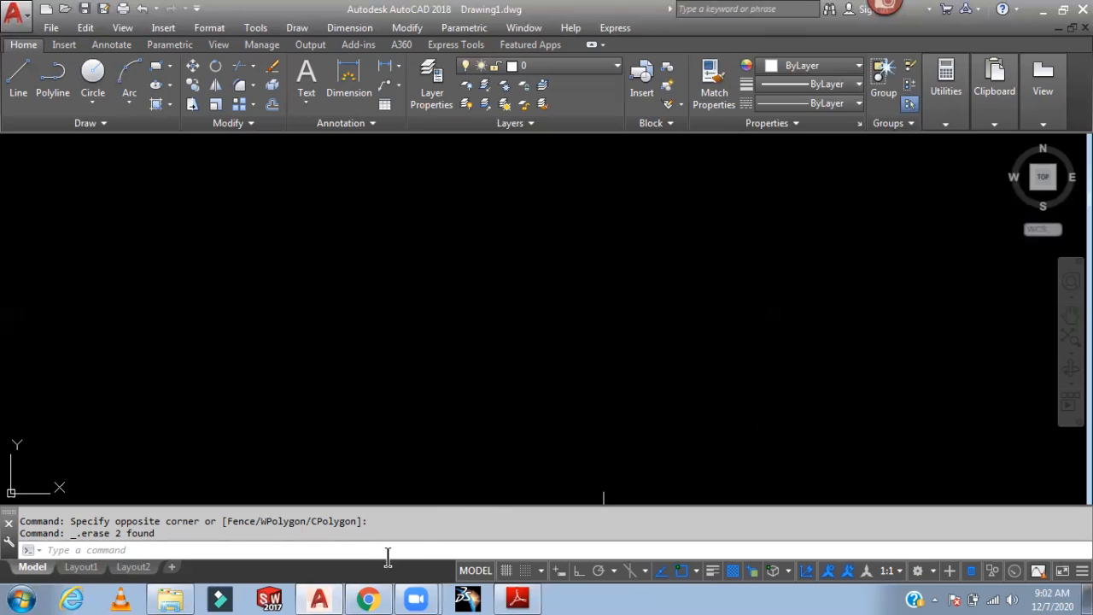
# Draw a horizontal line 100 long with the Line command, with Ortho mode switched on.
pyautogui.hotkey('alt', 'Tab')
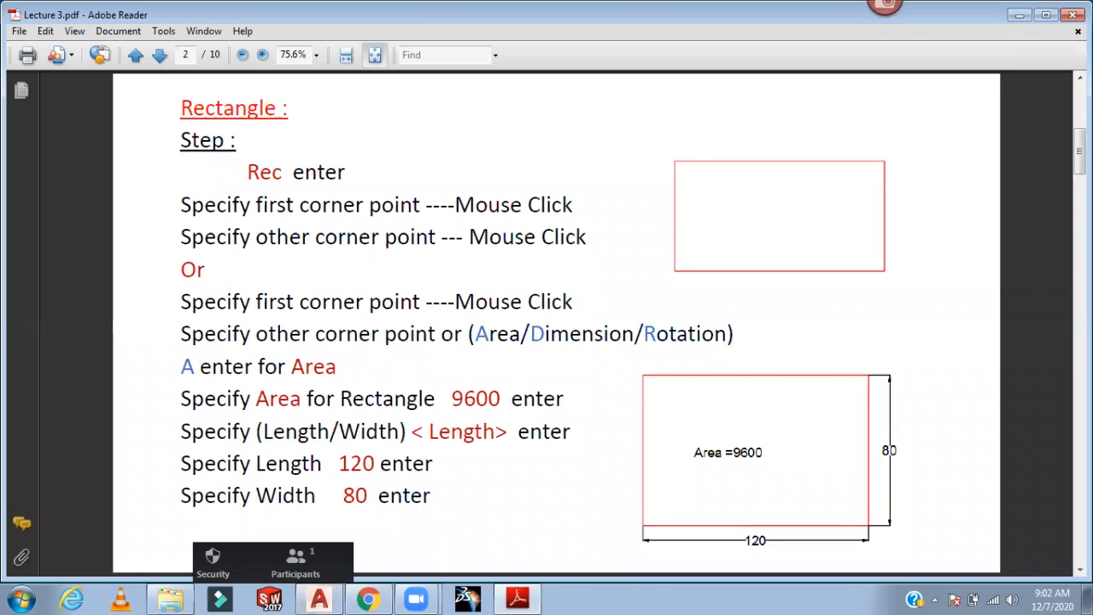
pyautogui.hotkey('alt', 'Tab')
pyautogui.write('l')
pyautogui.press('Return')
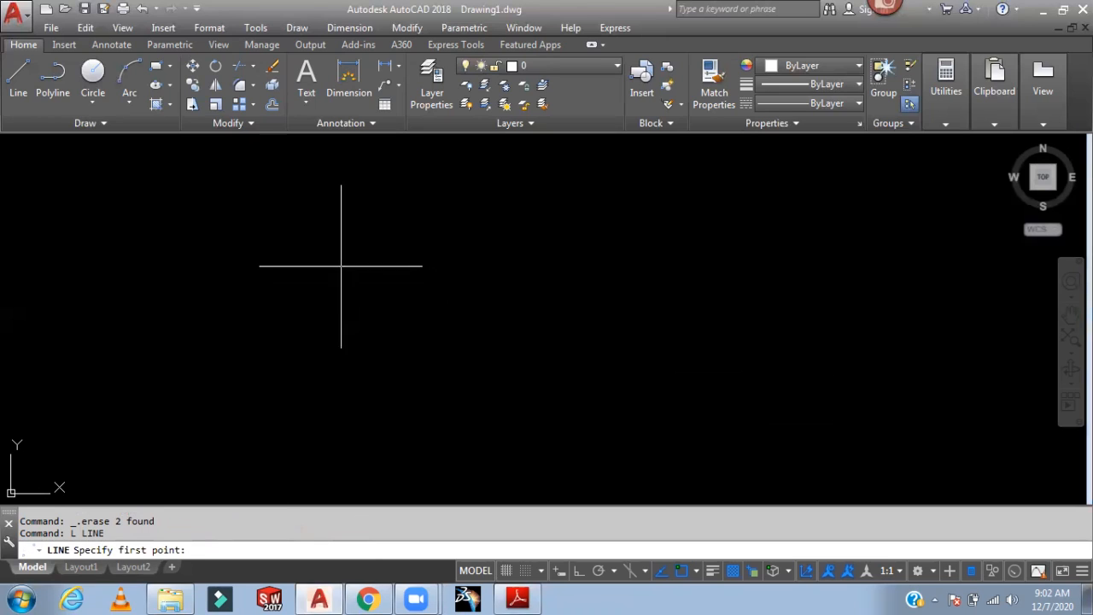
pyautogui.click(298, 262)
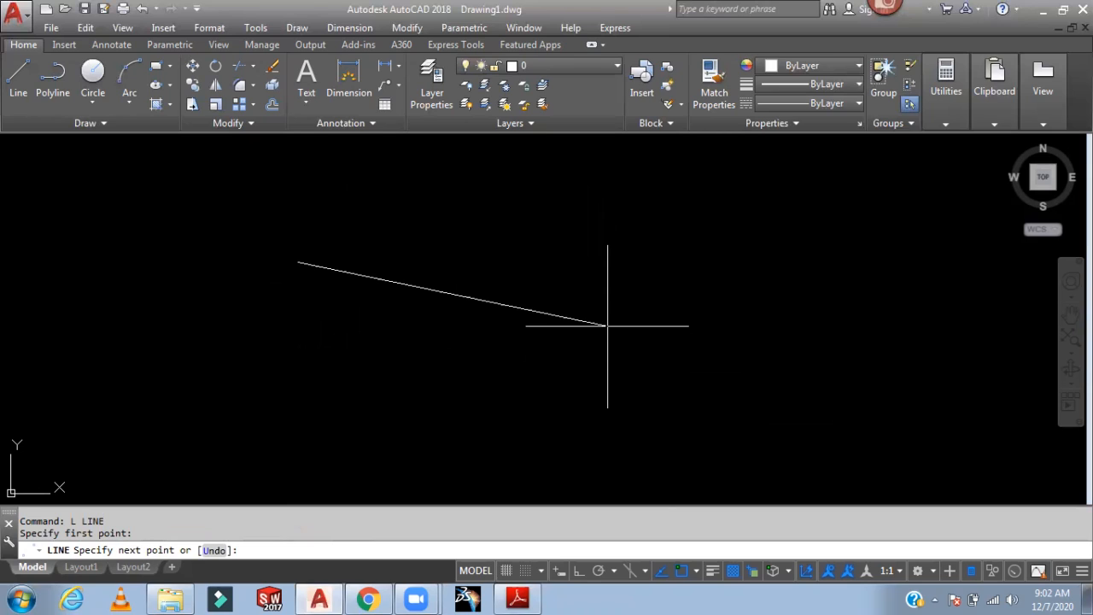
pyautogui.click(582, 577)
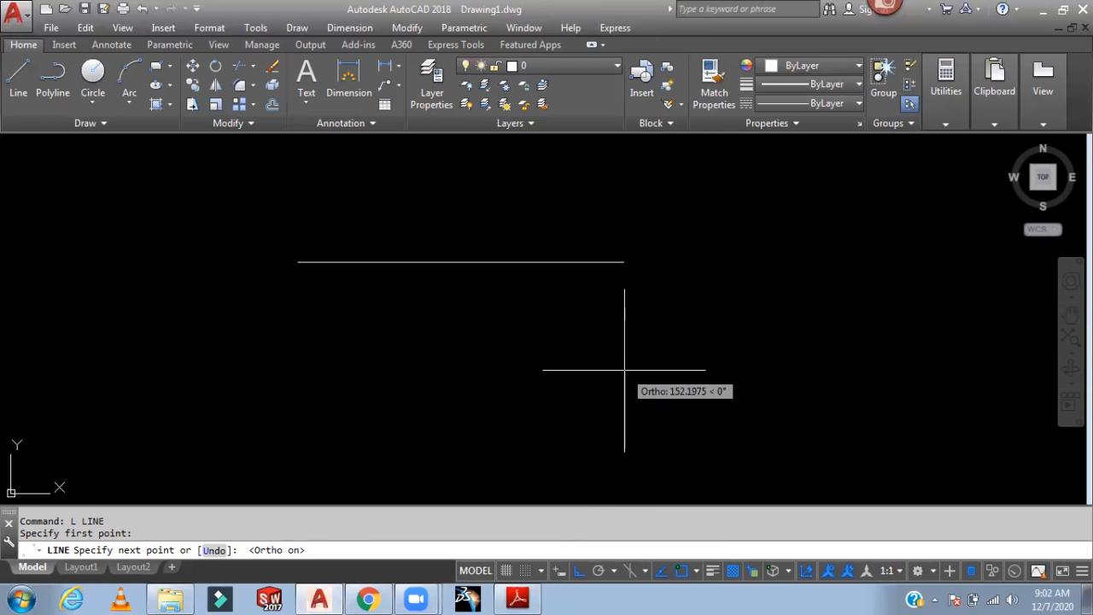
pyautogui.write('100')
pyautogui.press('Return')
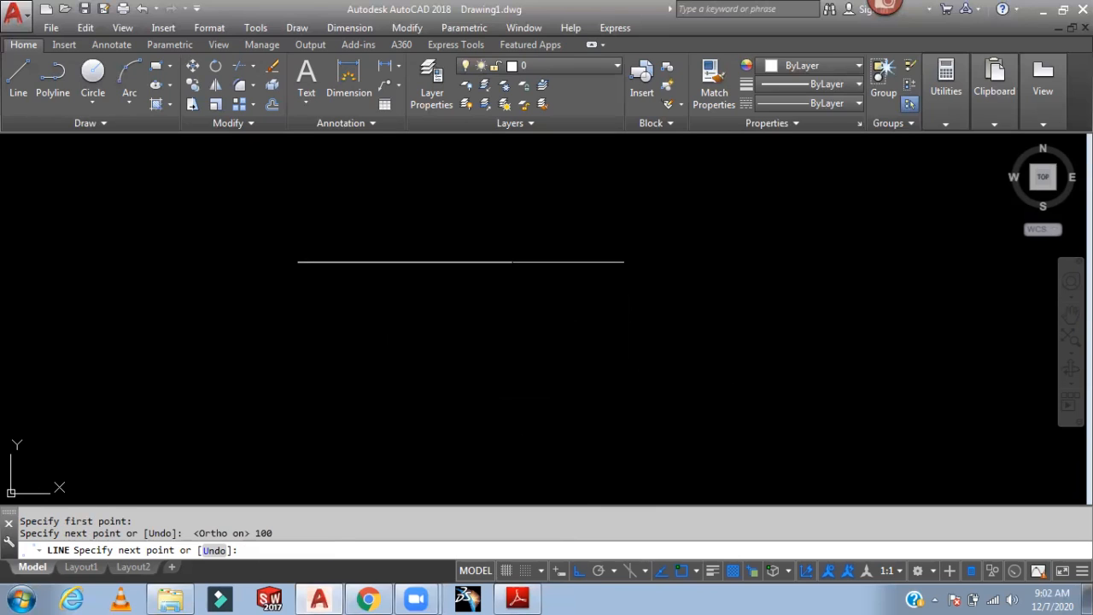
# Continue the line downward 55, back horizontally 100 and upward 55 to close the rectangle.
pyautogui.write('55')
pyautogui.press('Return')
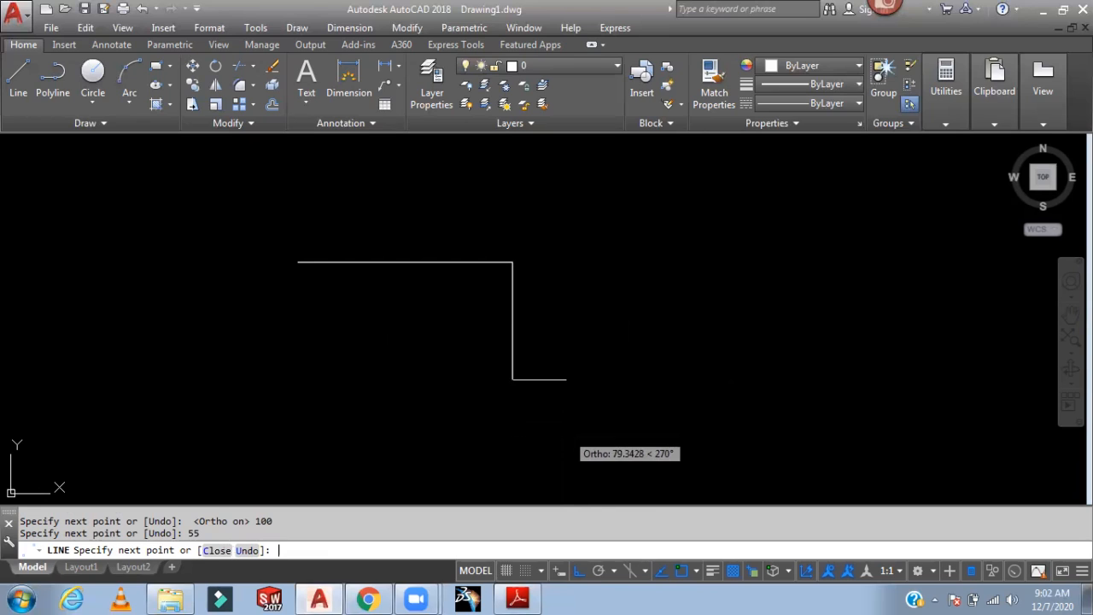
pyautogui.write('100')
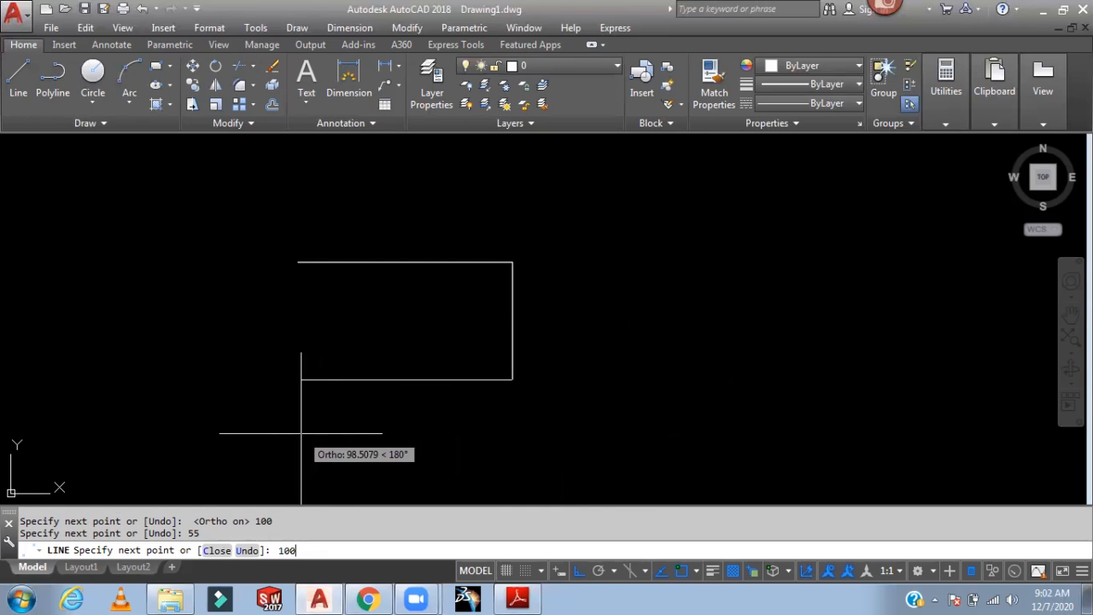
pyautogui.press('Return')
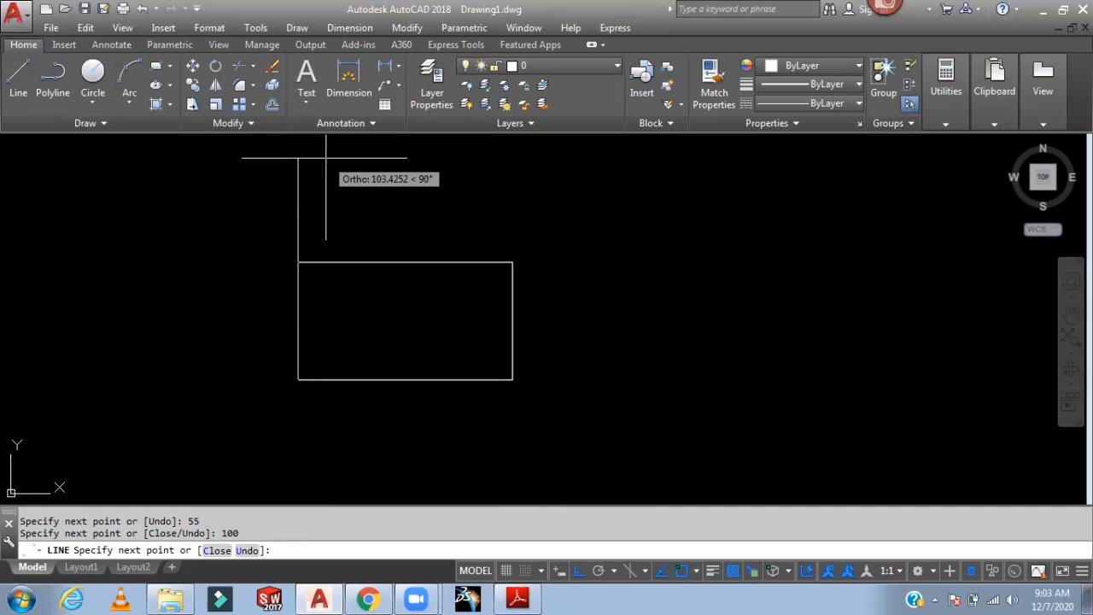
pyautogui.write('55')
pyautogui.press('Return')
pyautogui.press('Escape')
pyautogui.moveTo(441, 230); pyautogui.dragTo(390, 261, button='middle')
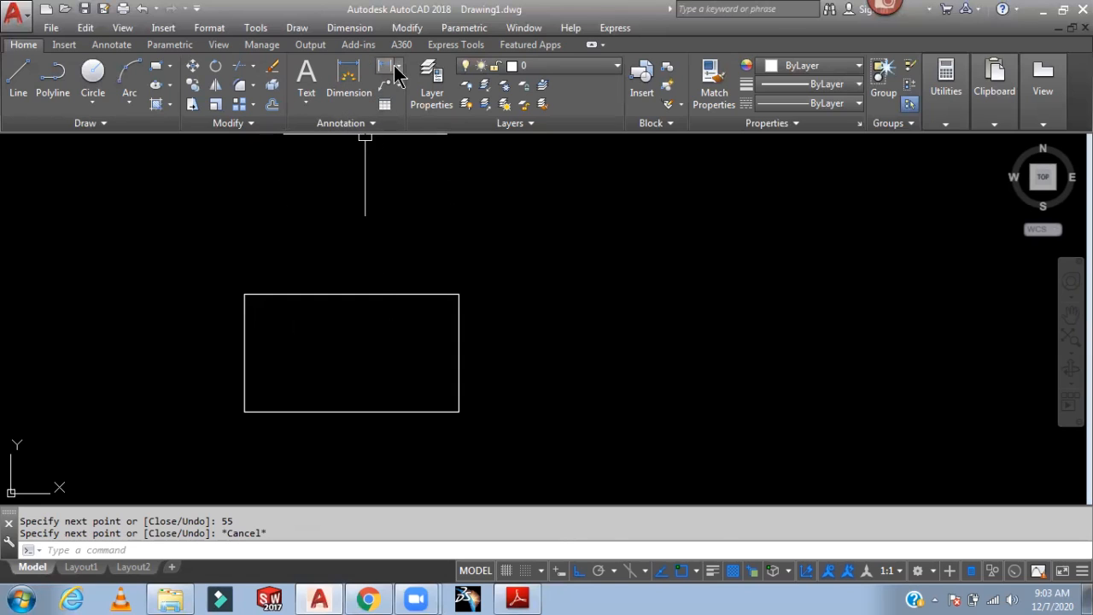
pyautogui.click(387, 75)
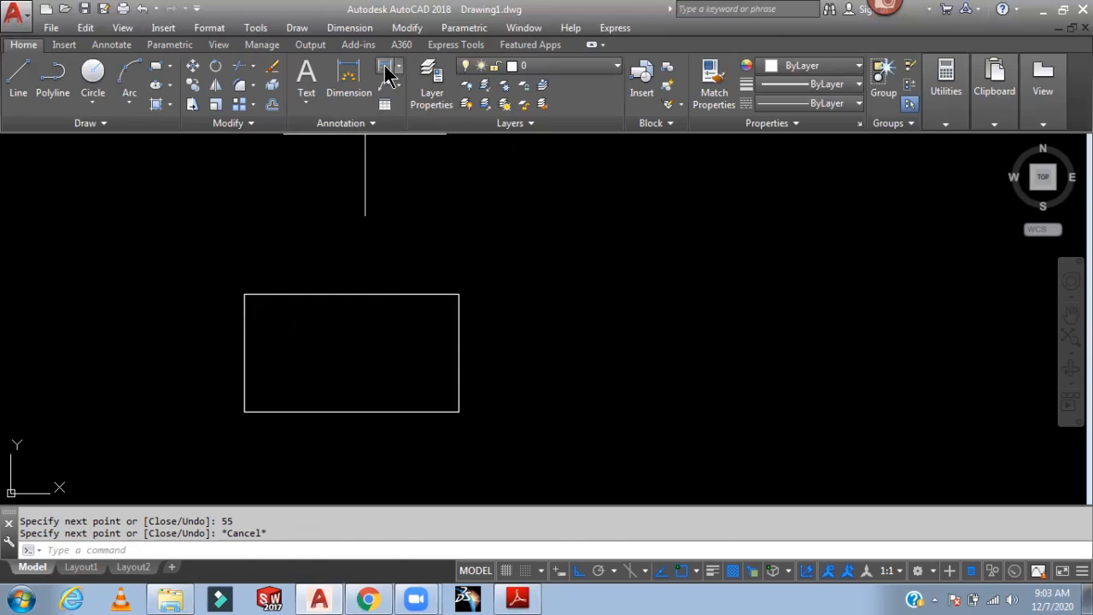
pyautogui.click(244, 294)
pyautogui.click(459, 294)
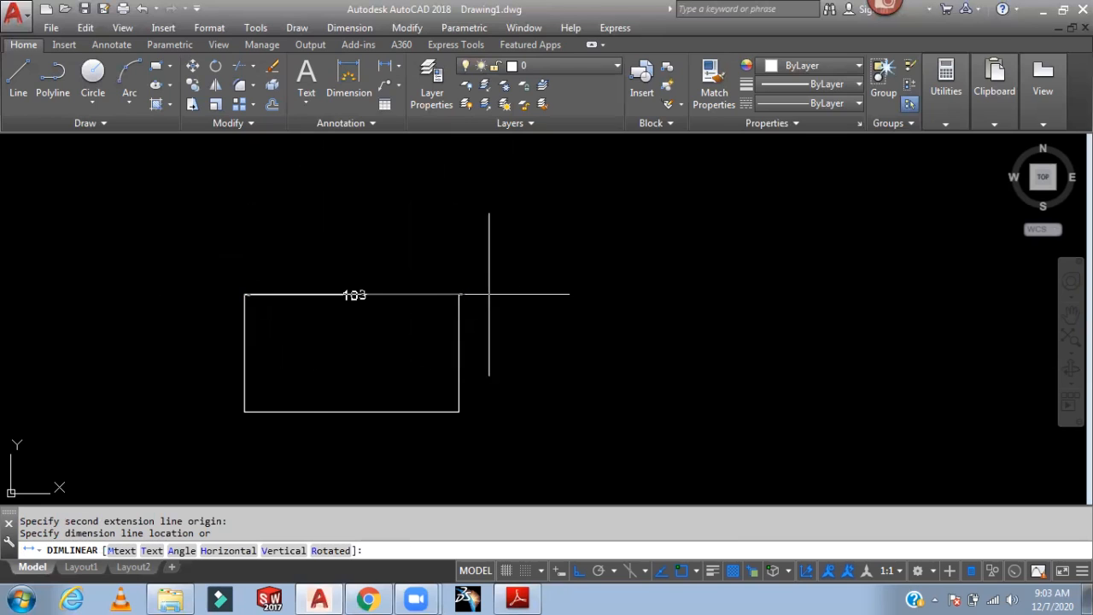
pyautogui.press('Escape')
# Add linear dimensions for the rectangle's length above its top edge and its height beside its left edge.
pyautogui.click(385, 75)
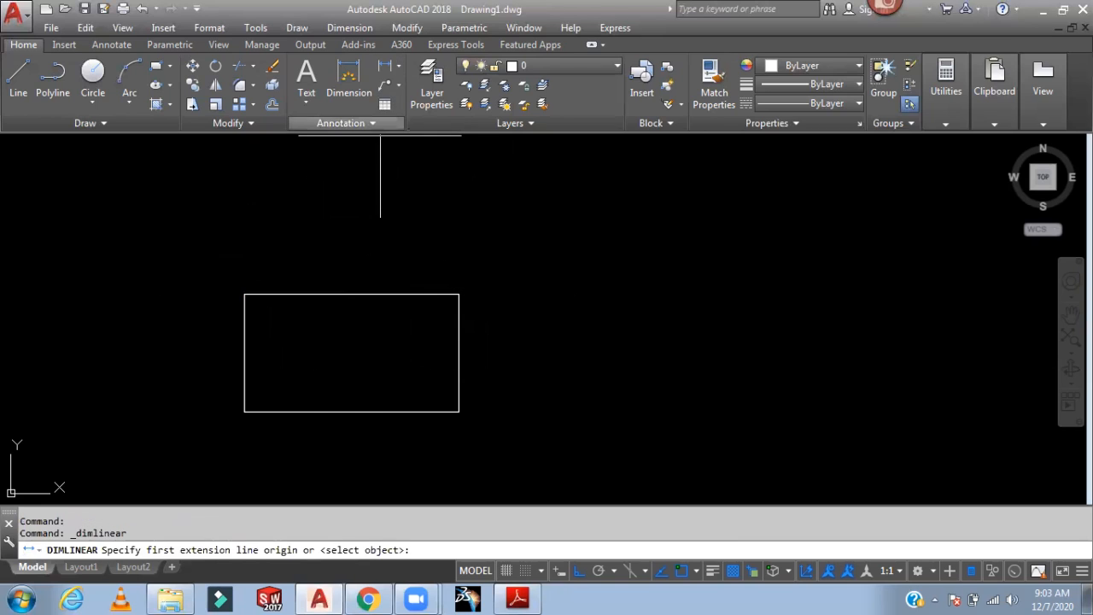
pyautogui.click(244, 294)
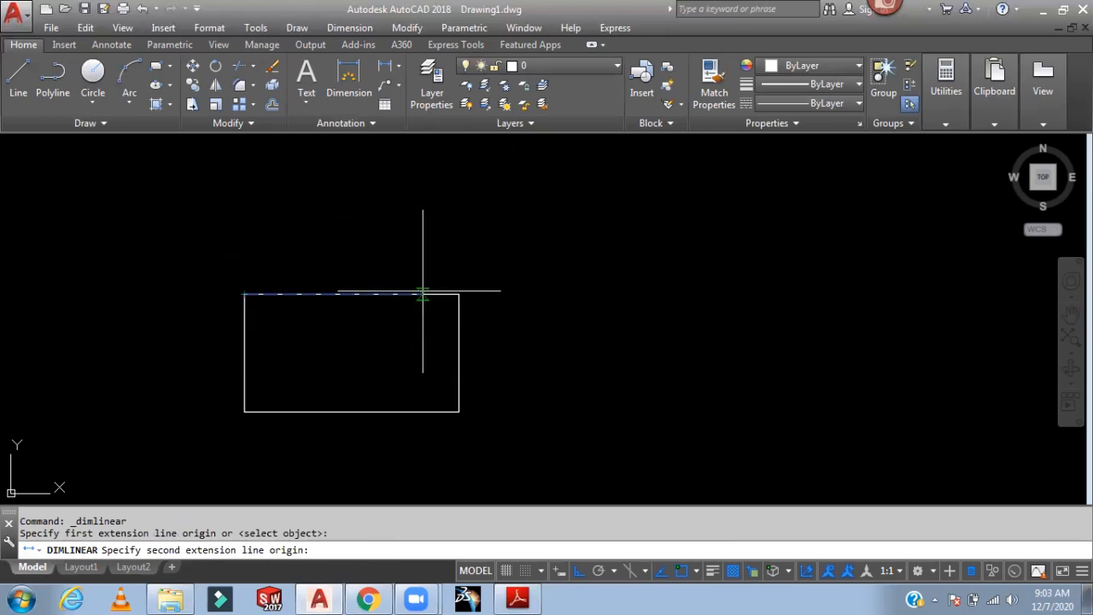
pyautogui.click(458, 293)
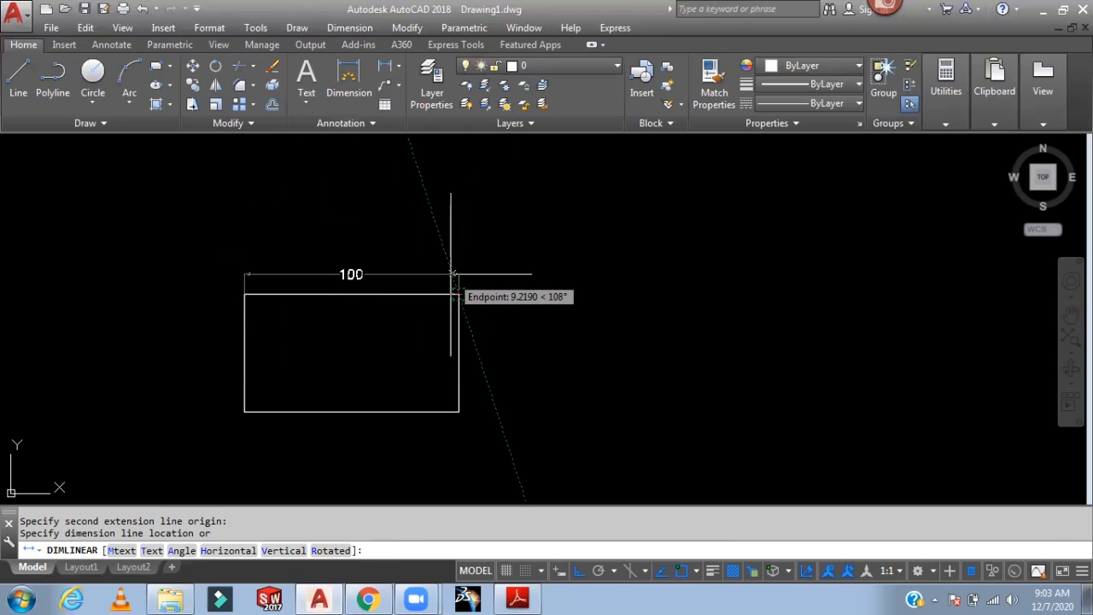
pyautogui.click(453, 274)
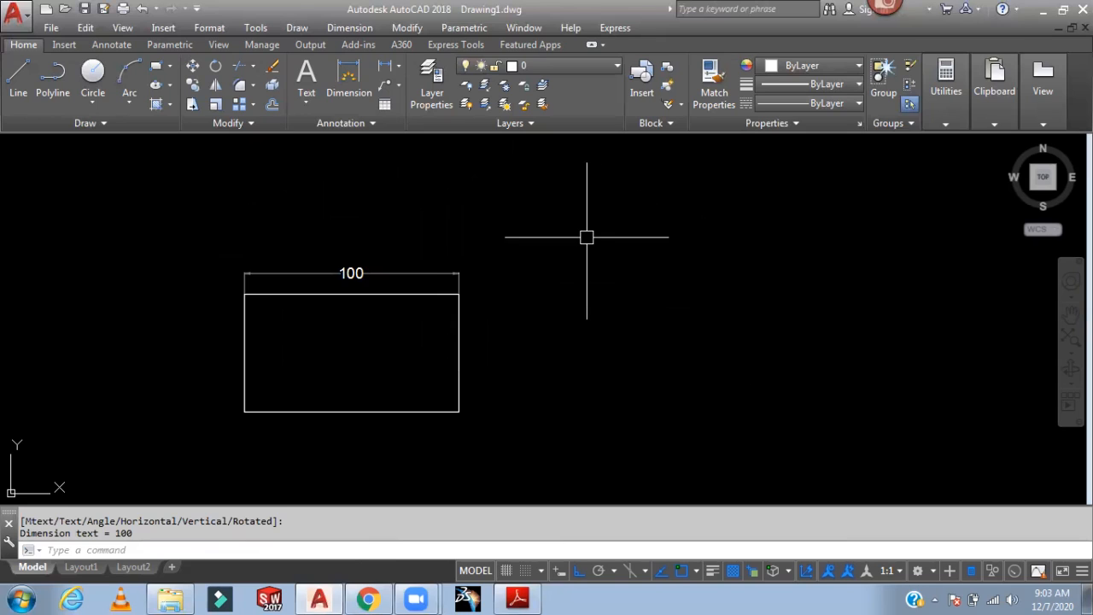
pyautogui.click(386, 68)
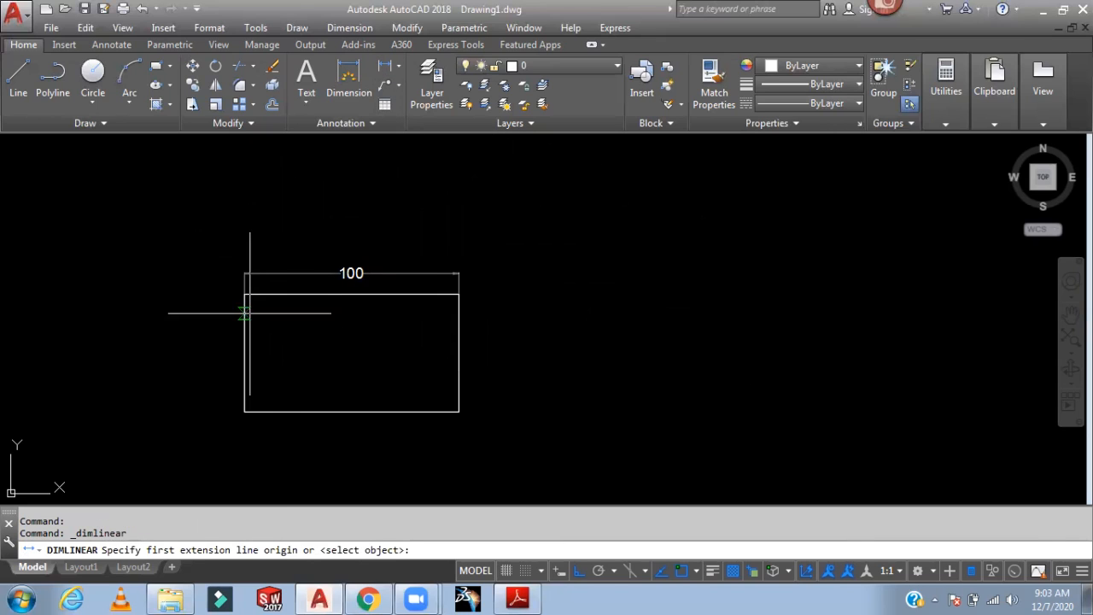
pyautogui.click(244, 294)
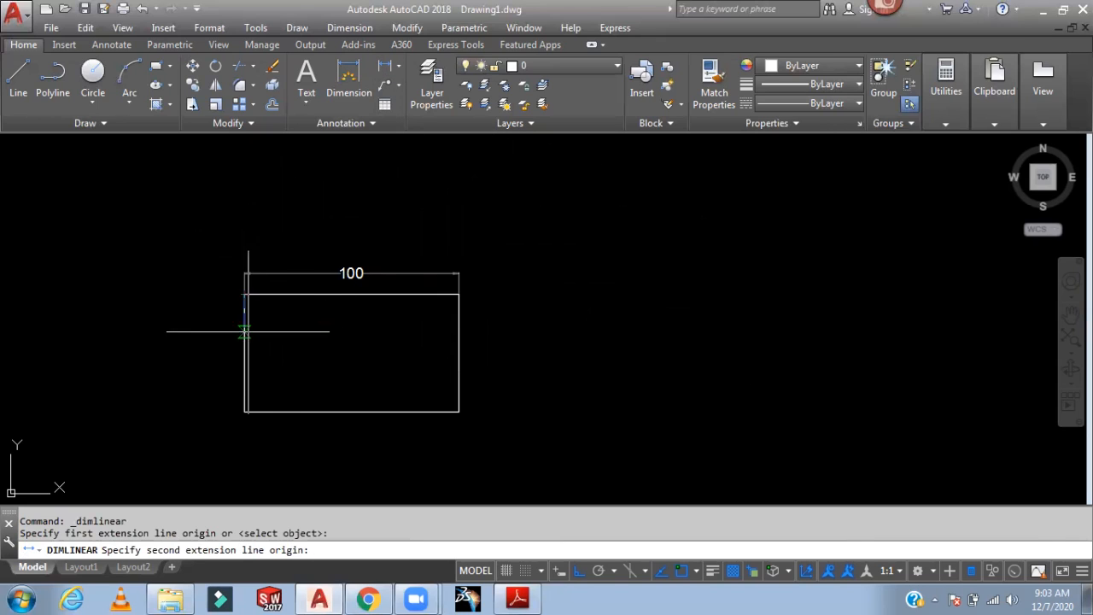
pyautogui.click(244, 411)
pyautogui.click(222, 354)
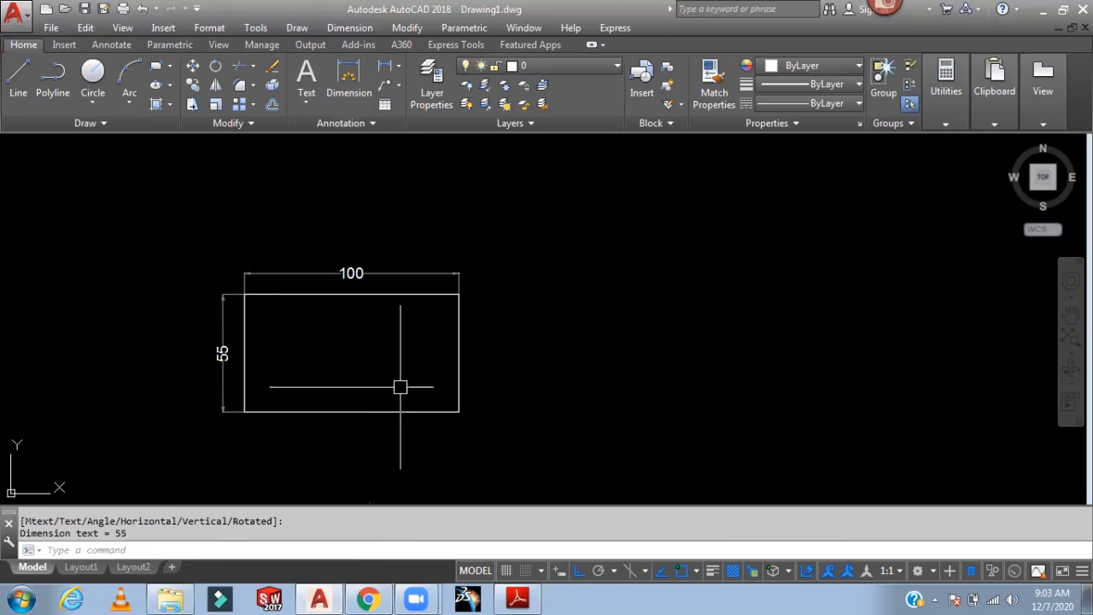
# Draw a second rectangle of similar size to the right of the dimensioned one, using the Rectangle command and two opposite corners.
pyautogui.moveTo(714, 369); pyautogui.dragTo(702, 345, button='middle')
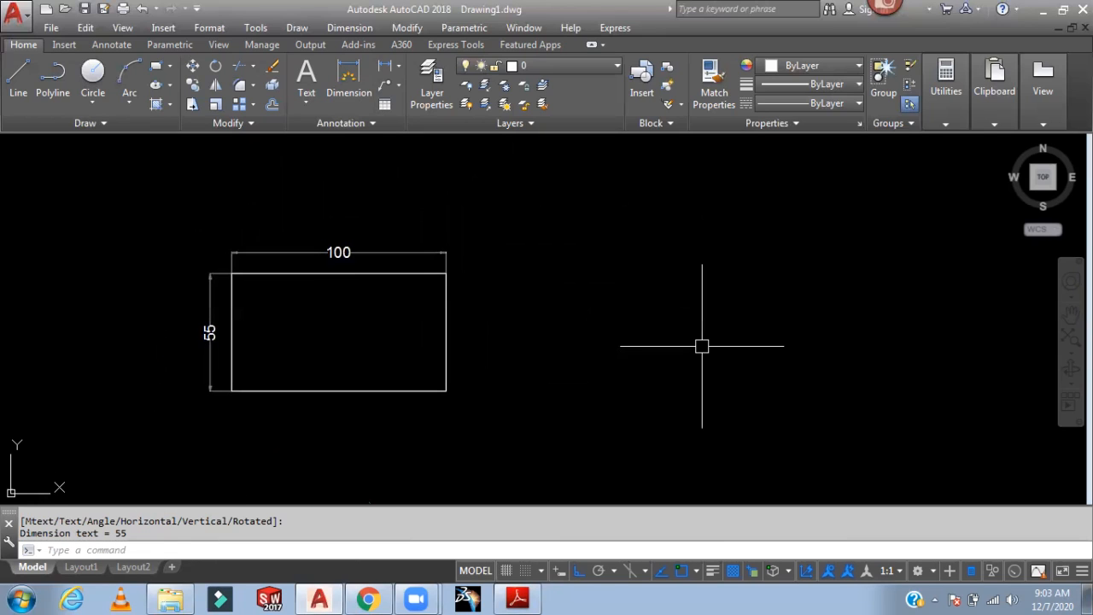
pyautogui.click(157, 72)
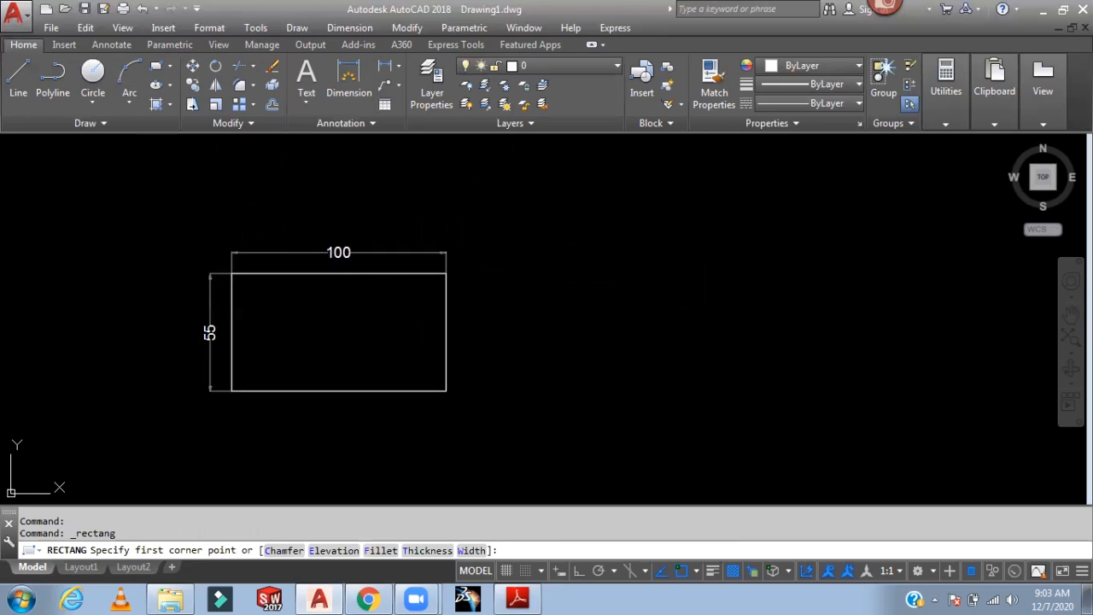
pyautogui.click(504, 274)
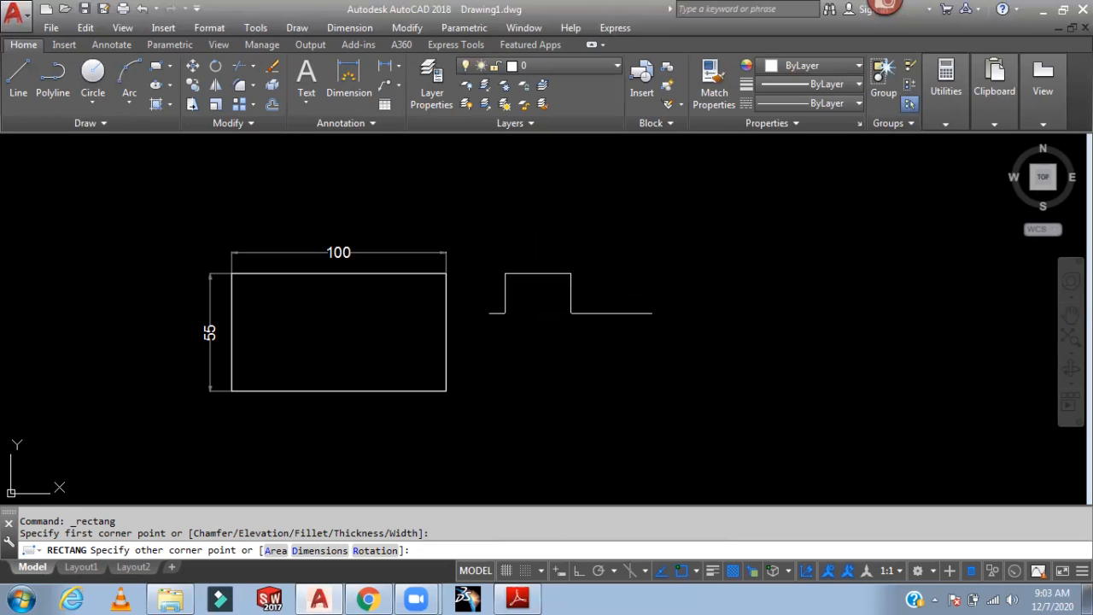
pyautogui.click(733, 391)
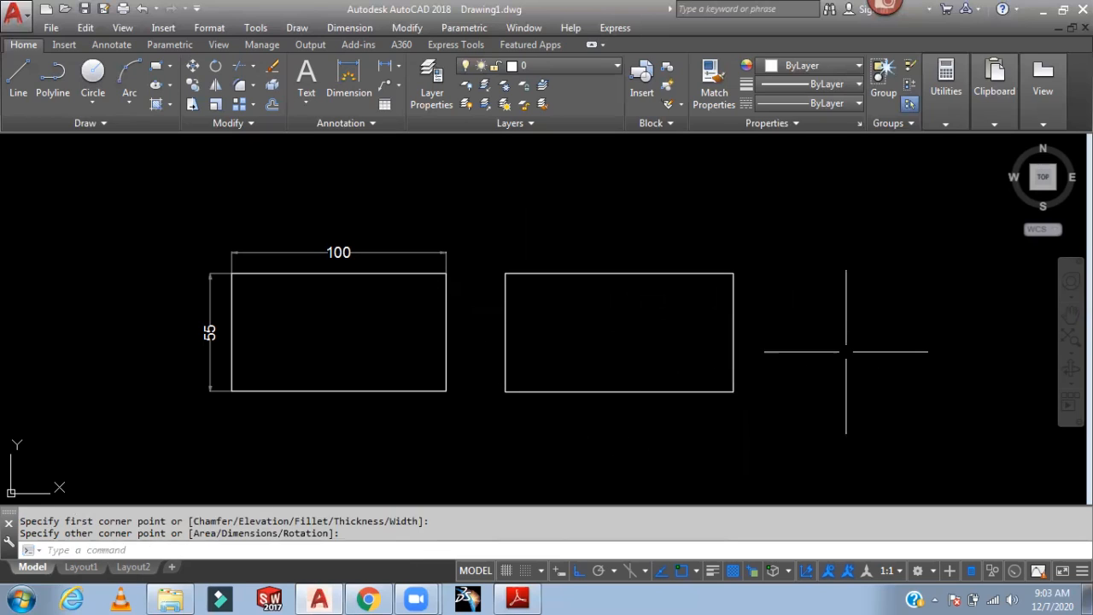
# Select the second rectangle to examine its object type, and clear the selection.
pyautogui.moveTo(907, 311)
pyautogui.mouseDown(button='middle')
pyautogui.moveTo(889, 291)
pyautogui.moveTo(885, 302)
pyautogui.mouseUp(button='middle')
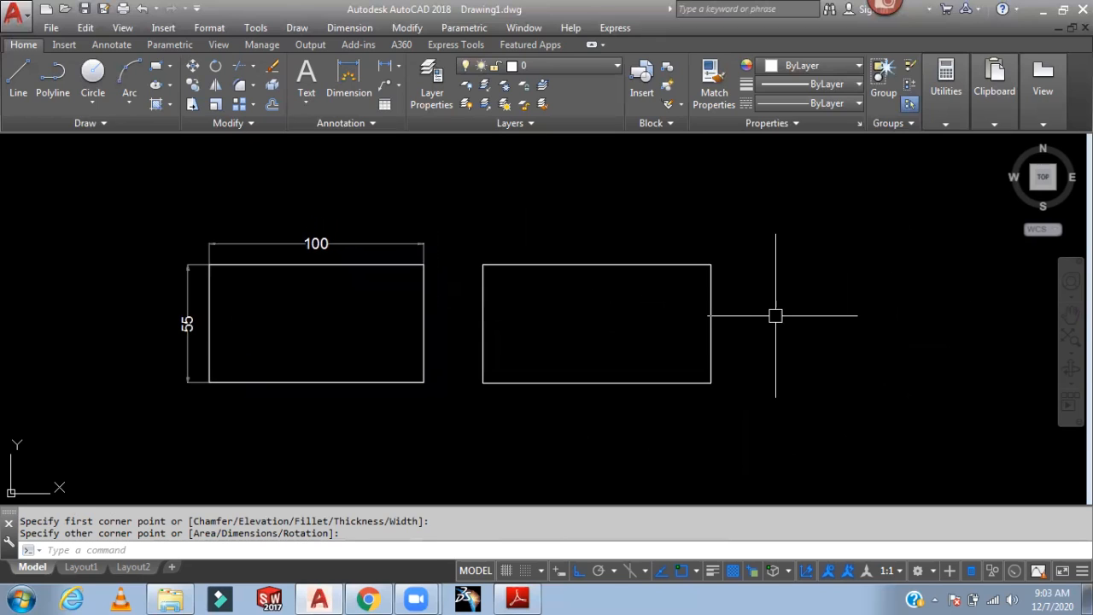
pyautogui.click(641, 266)
pyautogui.moveTo(867, 377); pyautogui.dragTo(783, 414, button='middle')
pyautogui.press('Escape')
pyautogui.press('Escape')
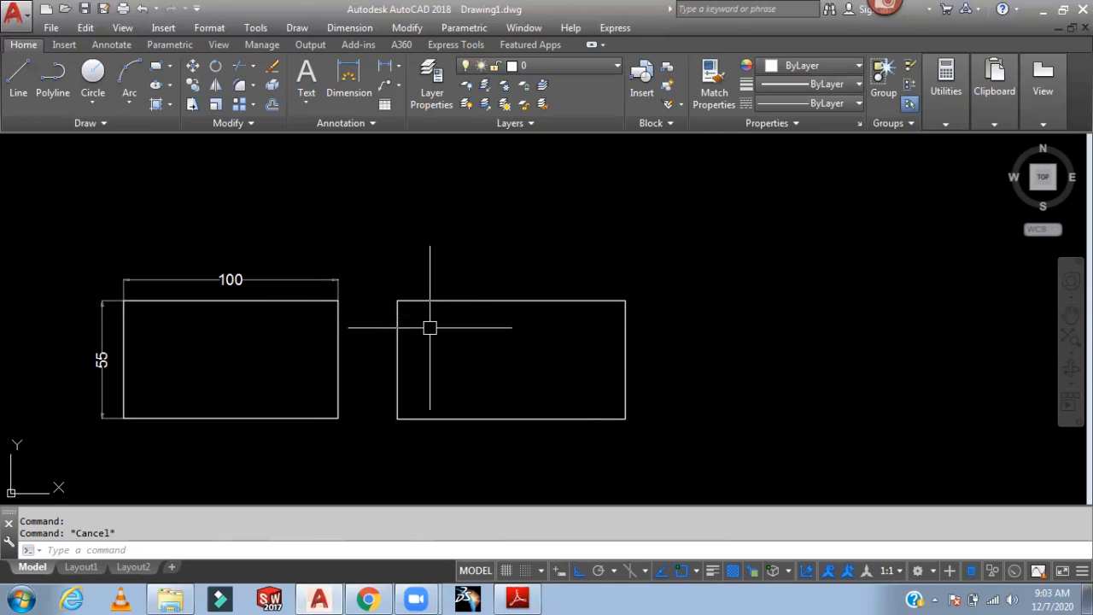
pyautogui.click(626, 342)
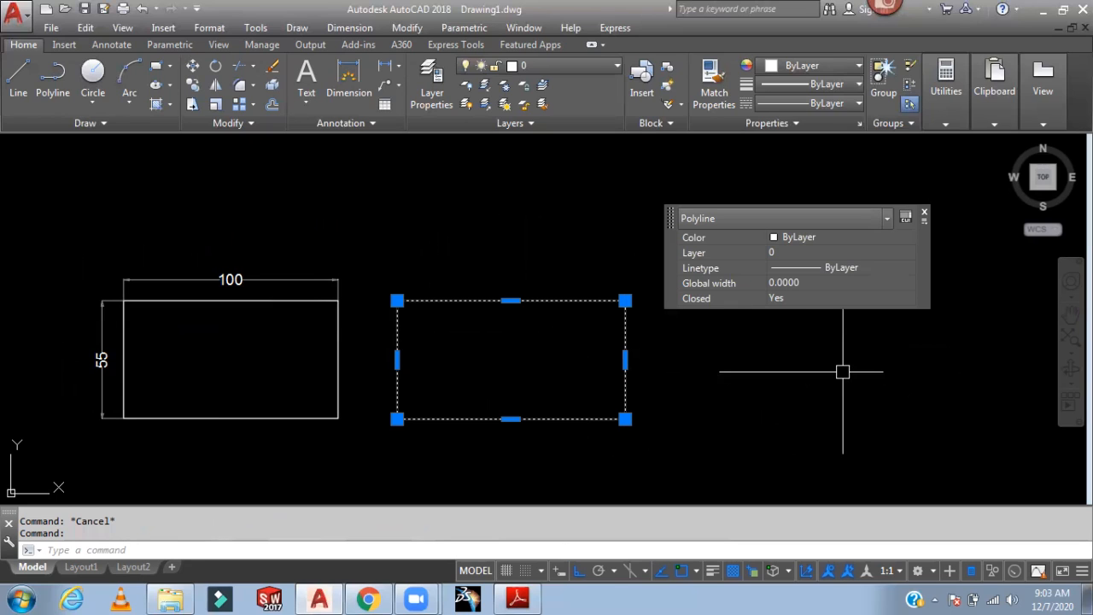
pyautogui.press('Escape')
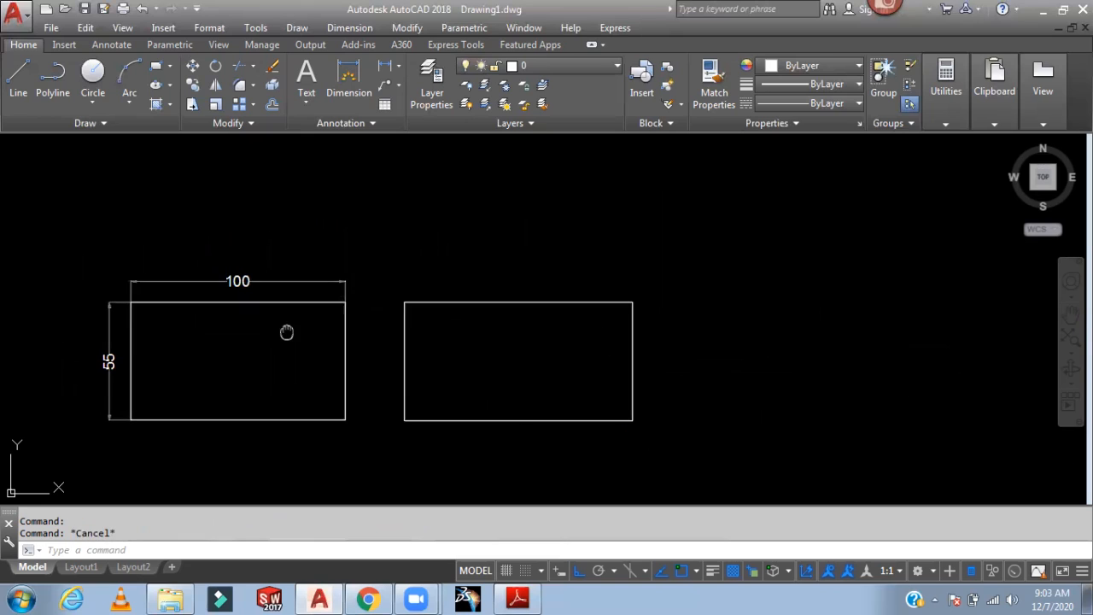
# Select the four sides of the dimensioned rectangle one by one to examine their object type, and clear the selection.
pyautogui.moveTo(288, 329); pyautogui.dragTo(443, 324, button='middle')
pyautogui.click(437, 299)
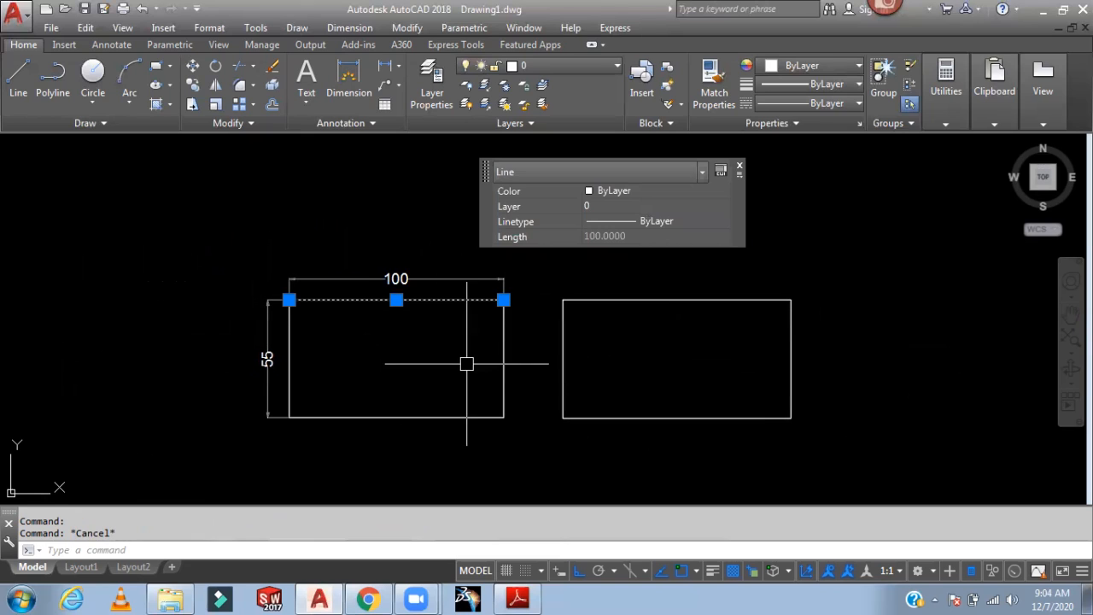
pyautogui.click(504, 359)
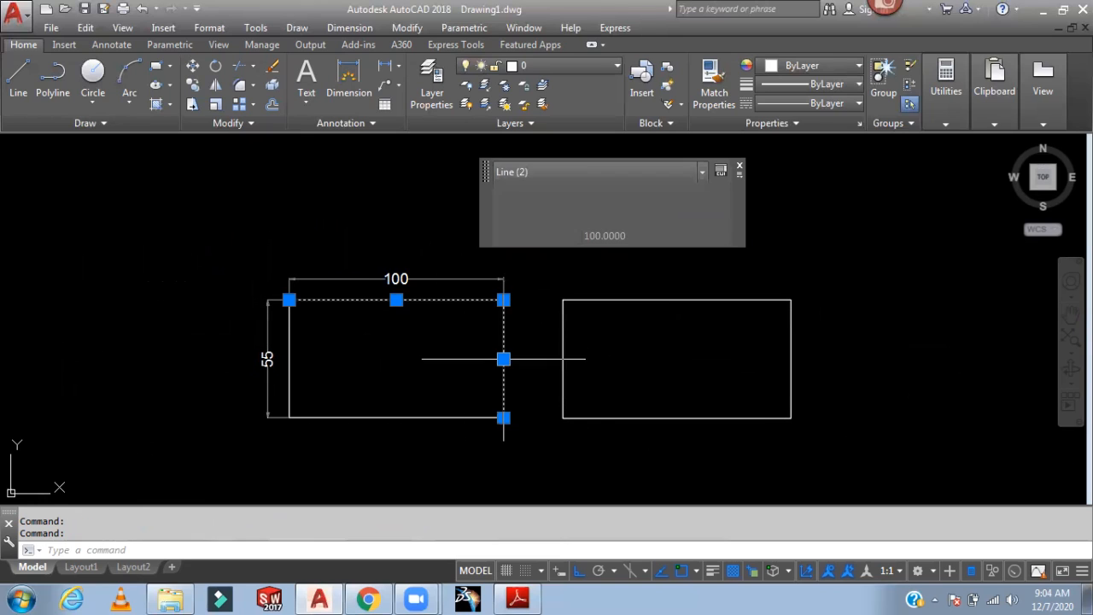
pyautogui.click(453, 417)
pyautogui.click(288, 378)
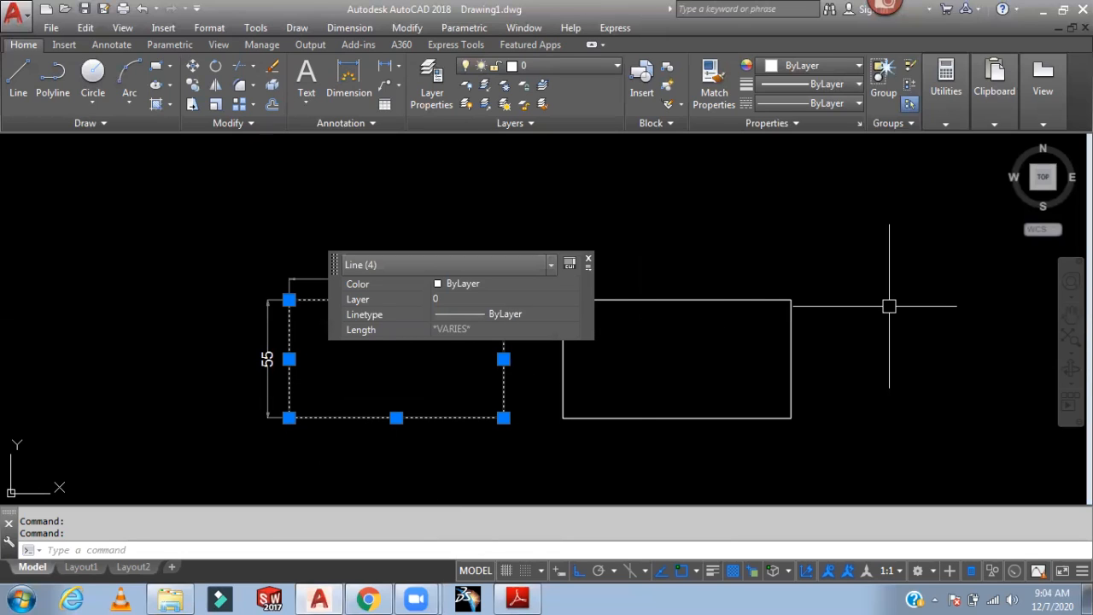
pyautogui.press('Escape')
# Offset the second rectangle inward by 5 four times in succession to make nested rectangles.
pyautogui.moveTo(790, 253); pyautogui.dragTo(731, 247, button='middle')
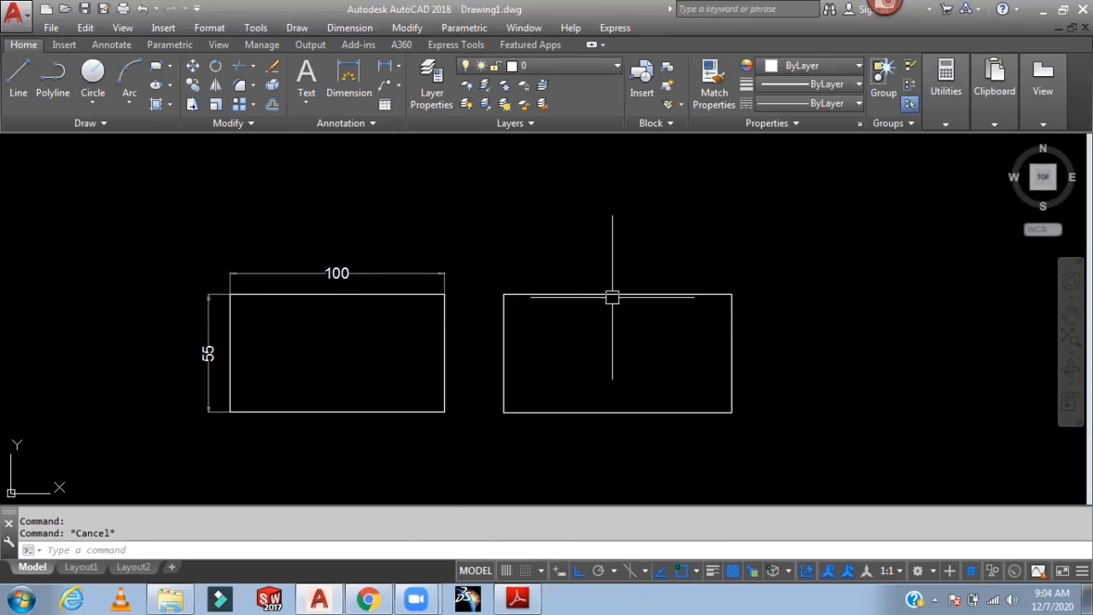
pyautogui.write('o')
pyautogui.press('Return')
pyautogui.write('5')
pyautogui.press('Return')
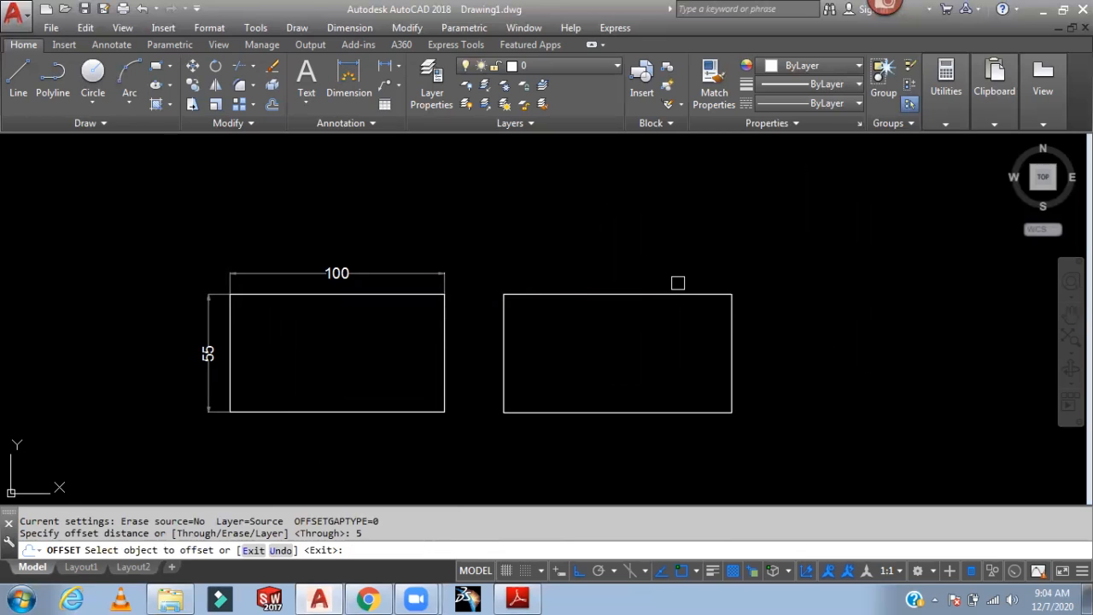
pyautogui.click(675, 294)
pyautogui.click(662, 321)
pyautogui.click(667, 309)
pyautogui.click(658, 334)
pyautogui.click(655, 317)
pyautogui.click(655, 340)
pyautogui.click(658, 327)
pyautogui.click(656, 345)
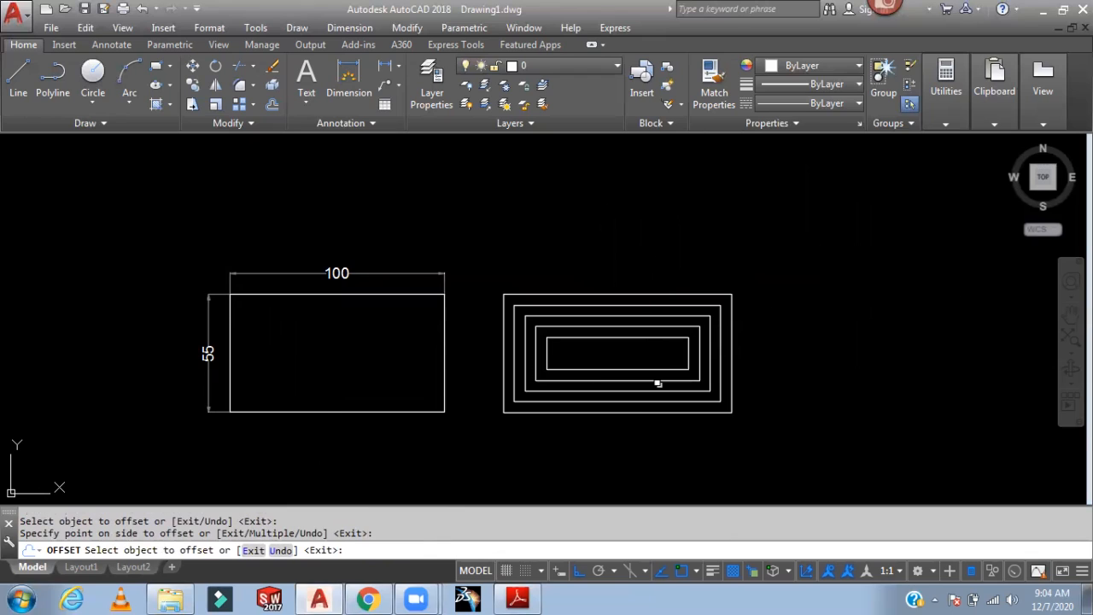
# Offset each of the four sides of the dimensioned rectangle inward by 5.
pyautogui.click(342, 294)
pyautogui.click(375, 323)
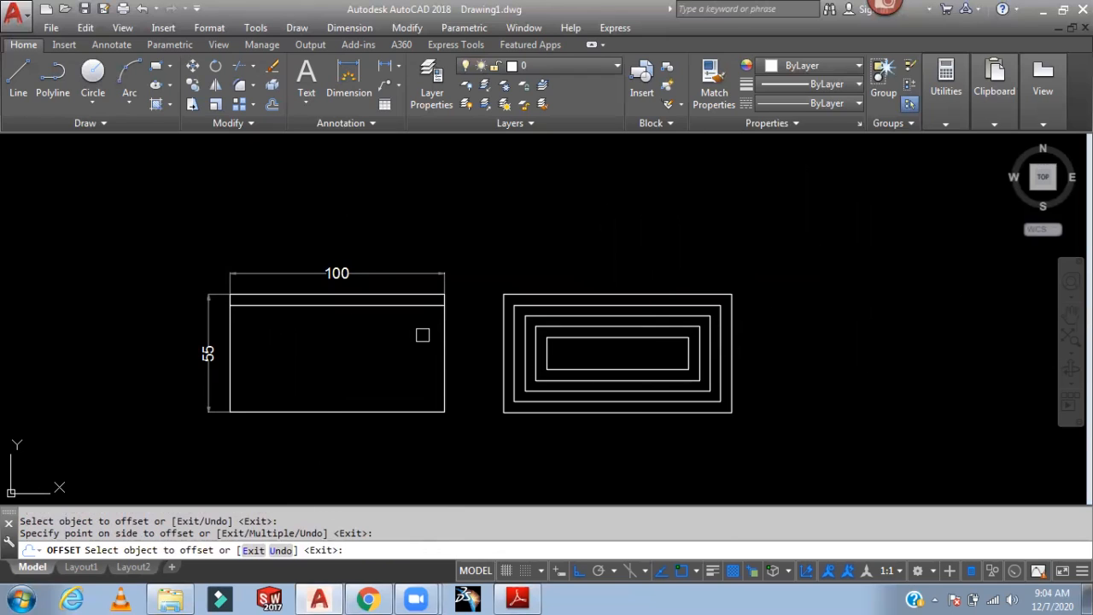
pyautogui.click(443, 338)
pyautogui.click(393, 367)
pyautogui.click(391, 411)
pyautogui.click(233, 362)
pyautogui.click(294, 341)
# Offset each of the four inner lines of the 100 by 55 rectangle inward by another 5, and end the offset.
pyautogui.click(295, 305)
pyautogui.click(298, 342)
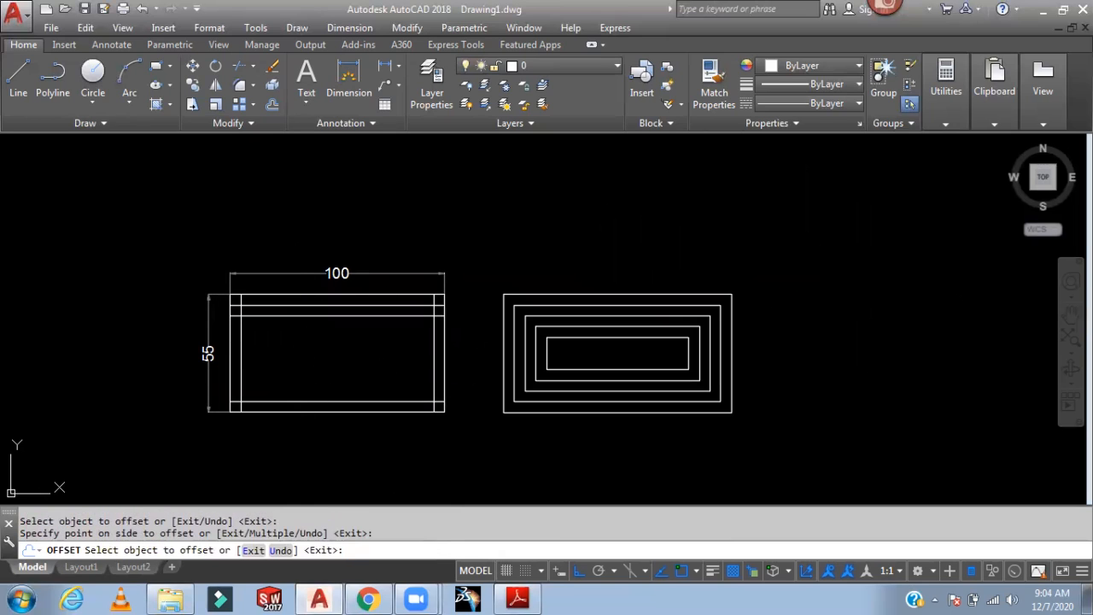
pyautogui.click(346, 400)
pyautogui.click(396, 361)
pyautogui.click(433, 350)
pyautogui.click(379, 353)
pyautogui.click(241, 354)
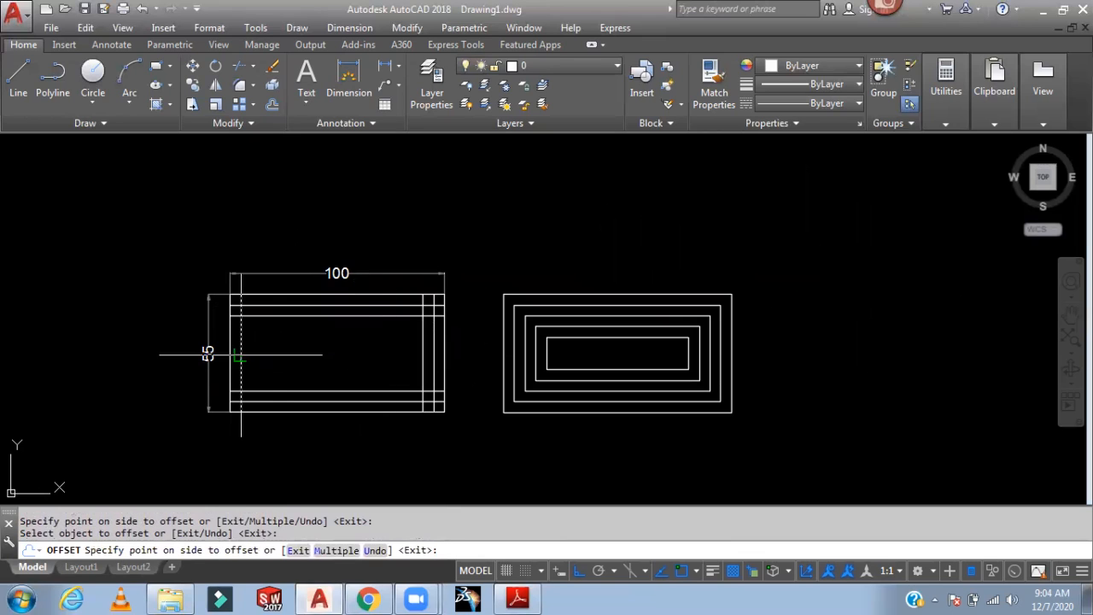
pyautogui.click(295, 354)
pyautogui.press('Escape')
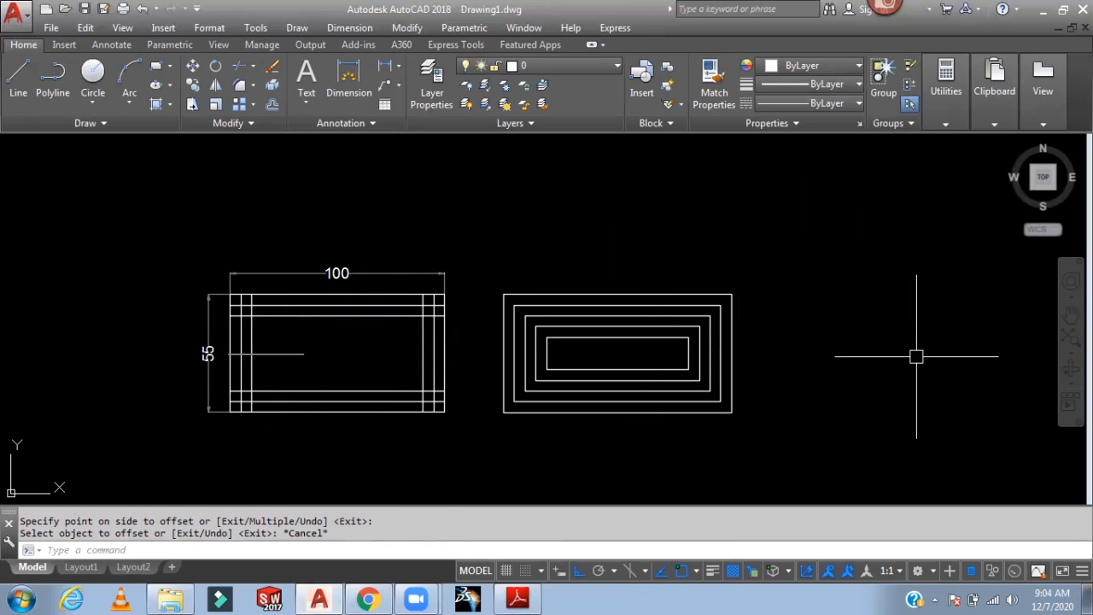
# Draw a rectangle in the empty space above the existing ones using the Area option, with area 9600 and length 120.
pyautogui.moveTo(738, 367); pyautogui.dragTo(700, 332, button='middle')
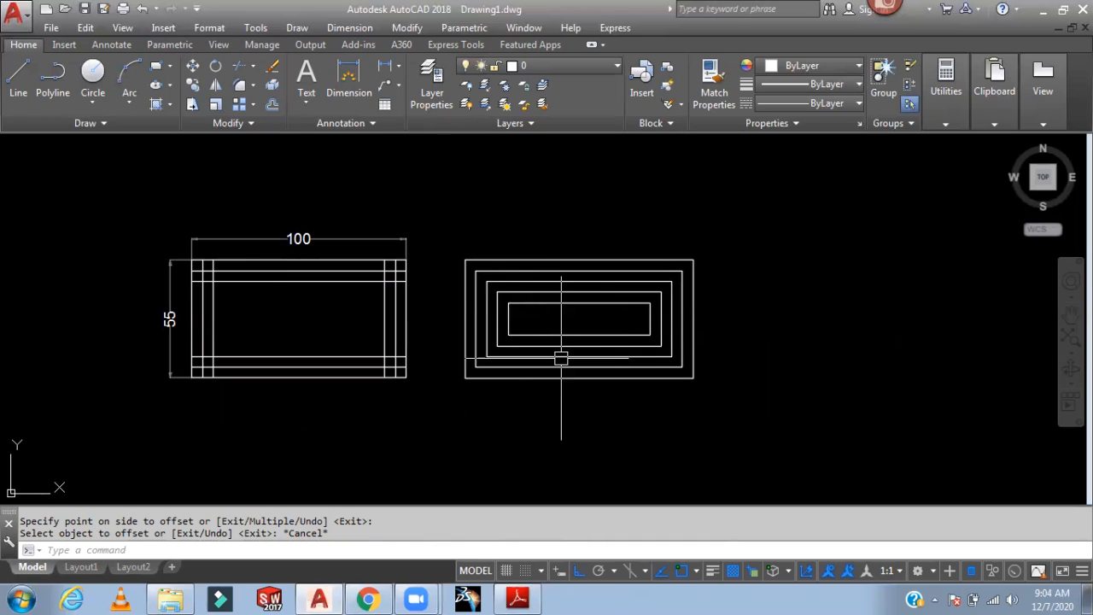
pyautogui.moveTo(621, 390); pyautogui.dragTo(577, 419, button='middle')
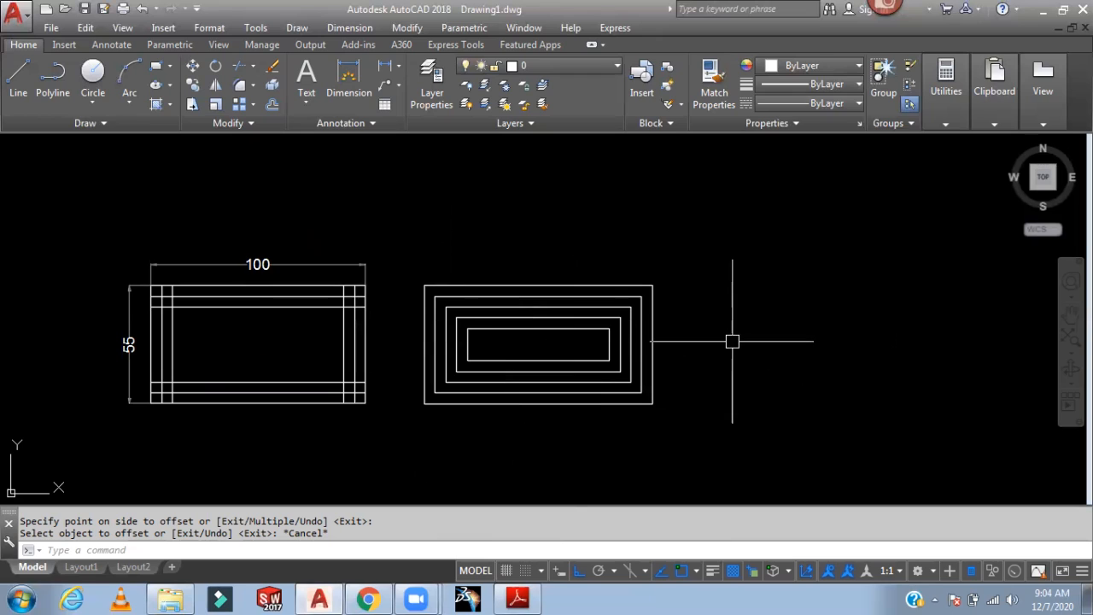
pyautogui.moveTo(800, 325)
pyautogui.mouseDown(button='middle')
pyautogui.moveTo(775, 281)
pyautogui.moveTo(763, 319)
pyautogui.moveTo(708, 319)
pyautogui.moveTo(715, 328)
pyautogui.moveTo(683, 381)
pyautogui.moveTo(568, 213)
pyautogui.mouseUp(button='middle')
pyautogui.scroll(-2, 716, 328)
pyautogui.moveTo(567, 330); pyautogui.dragTo(553, 536, button='middle')
pyautogui.moveTo(534, 323); pyautogui.dragTo(574, 380, button='middle')
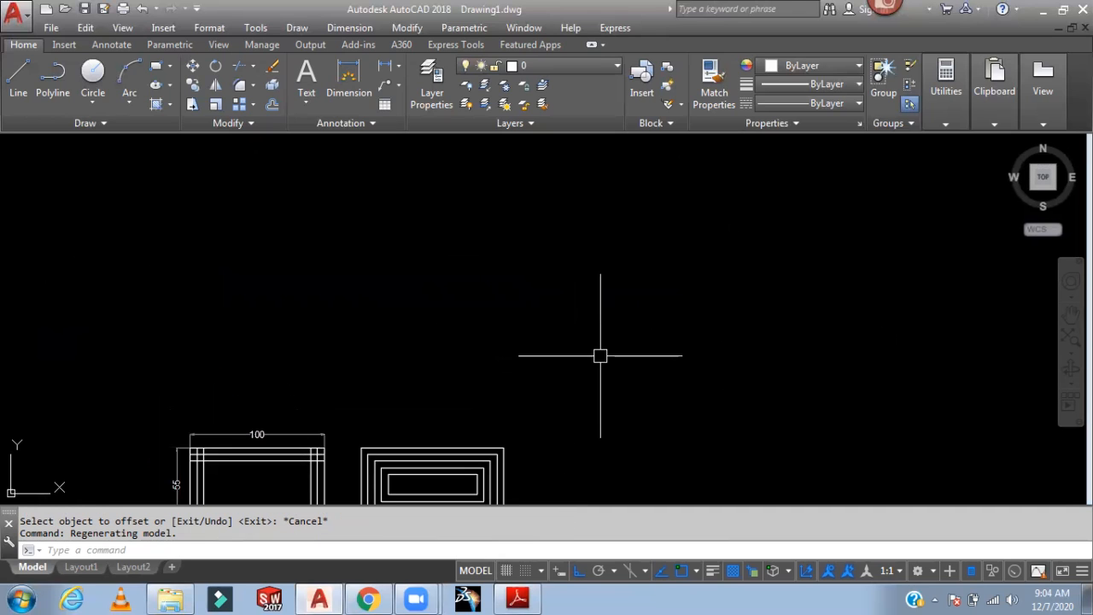
pyautogui.write('rec')
pyautogui.press('Return')
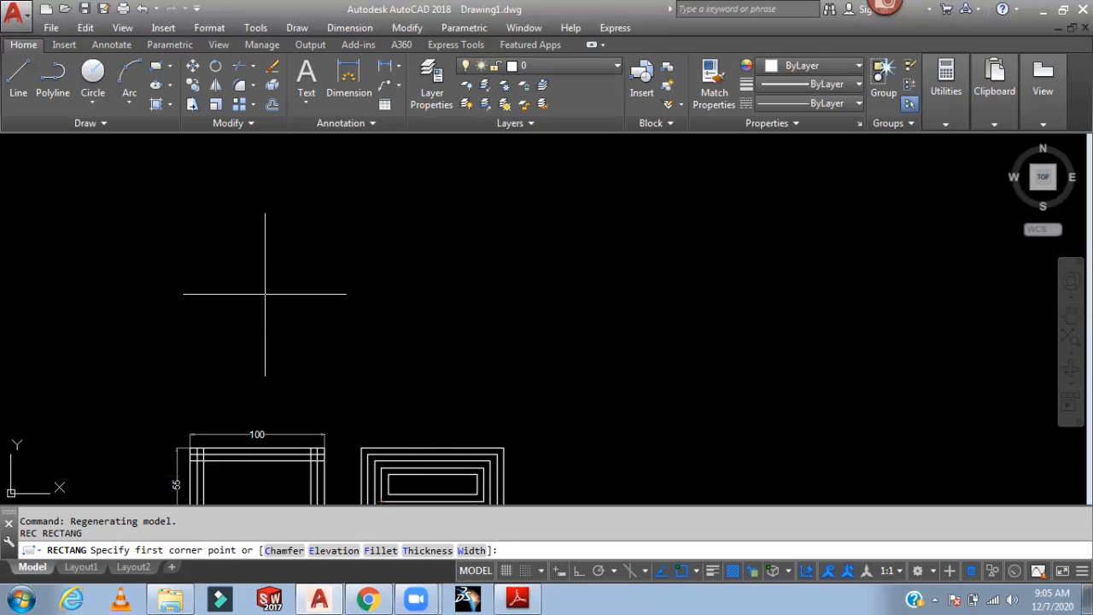
pyautogui.click(339, 257)
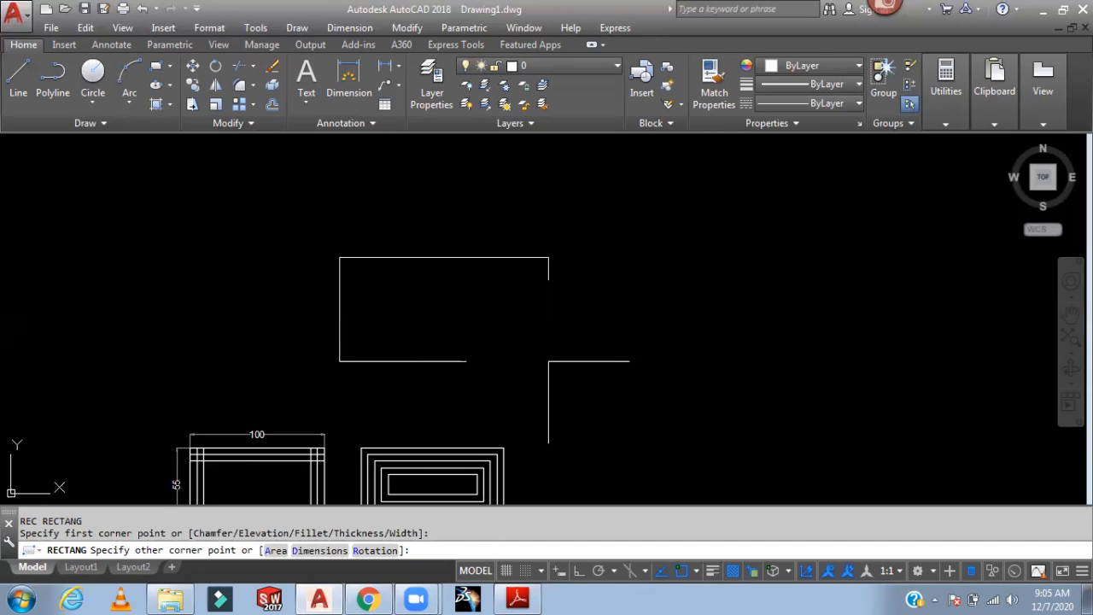
pyautogui.write('a')
pyautogui.press('Return')
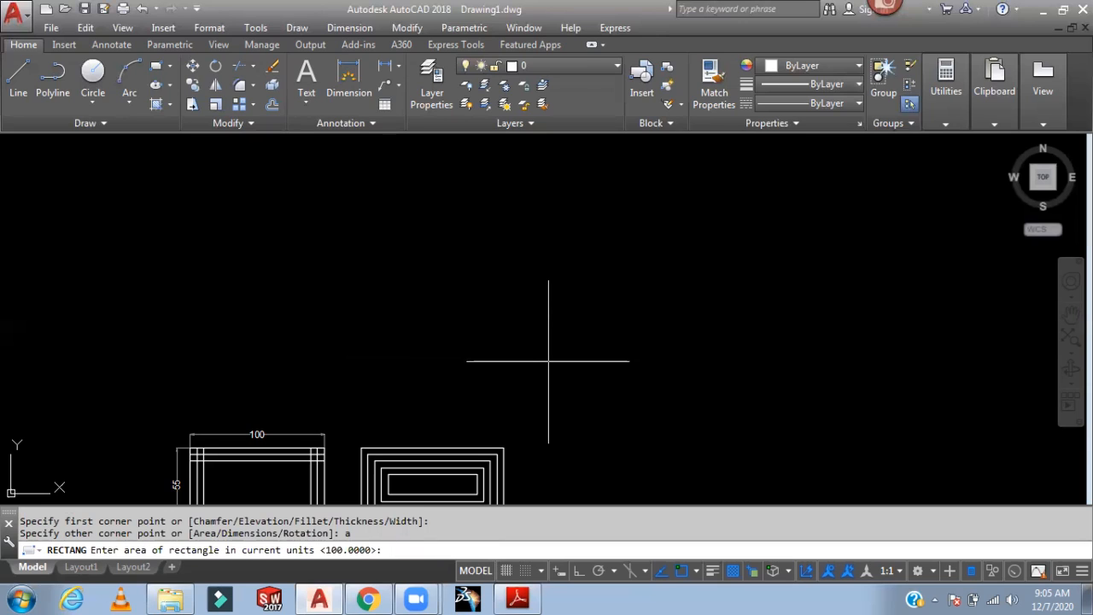
pyautogui.write('9600')
pyautogui.press('Return')
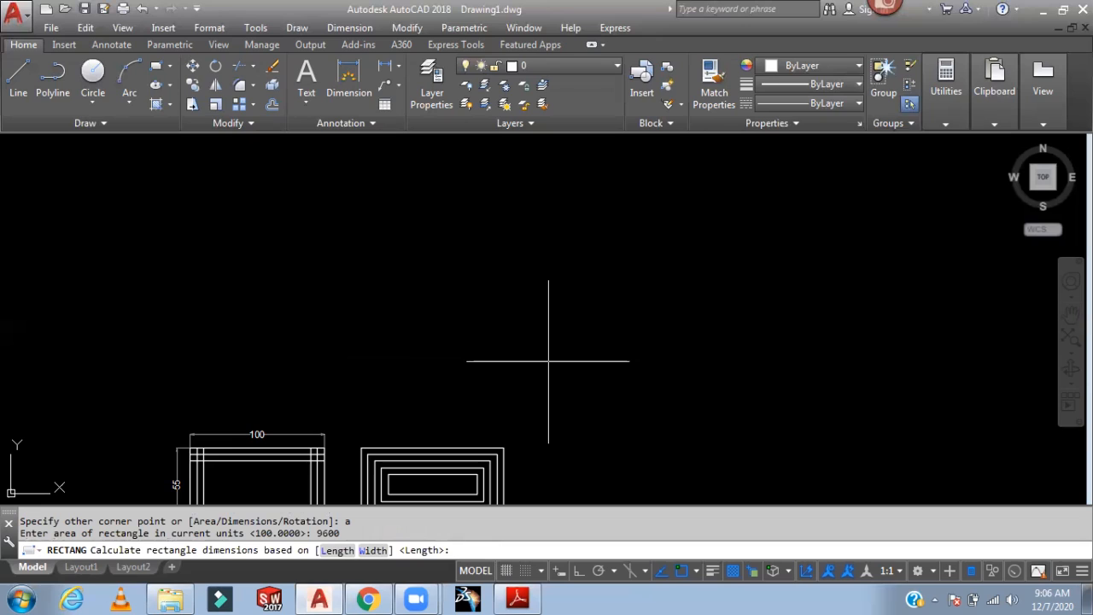
pyautogui.press('Return')
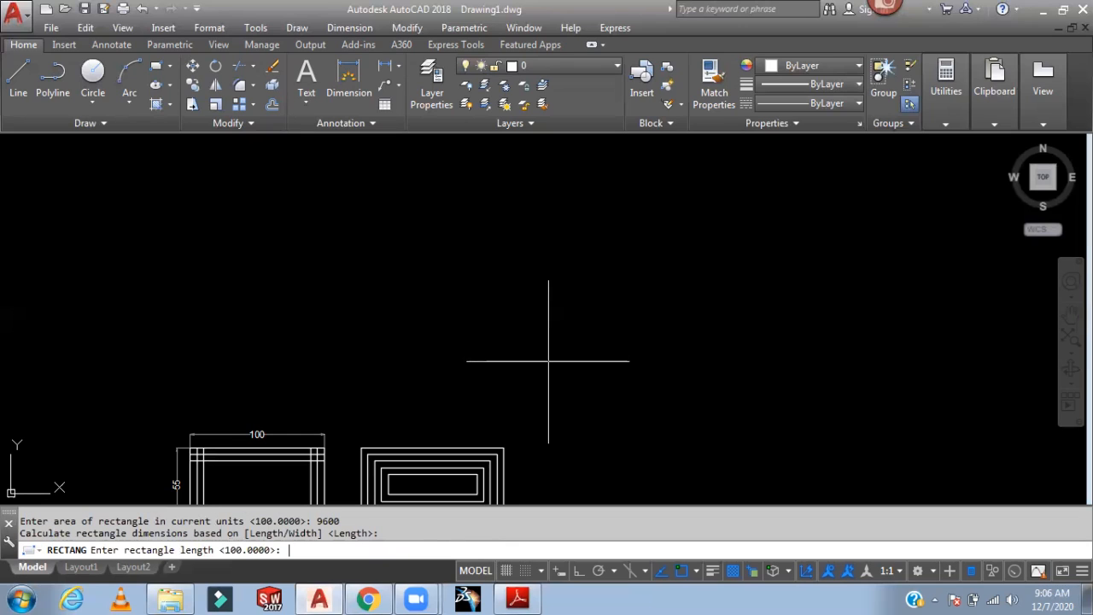
pyautogui.write('120')
pyautogui.press('Return')
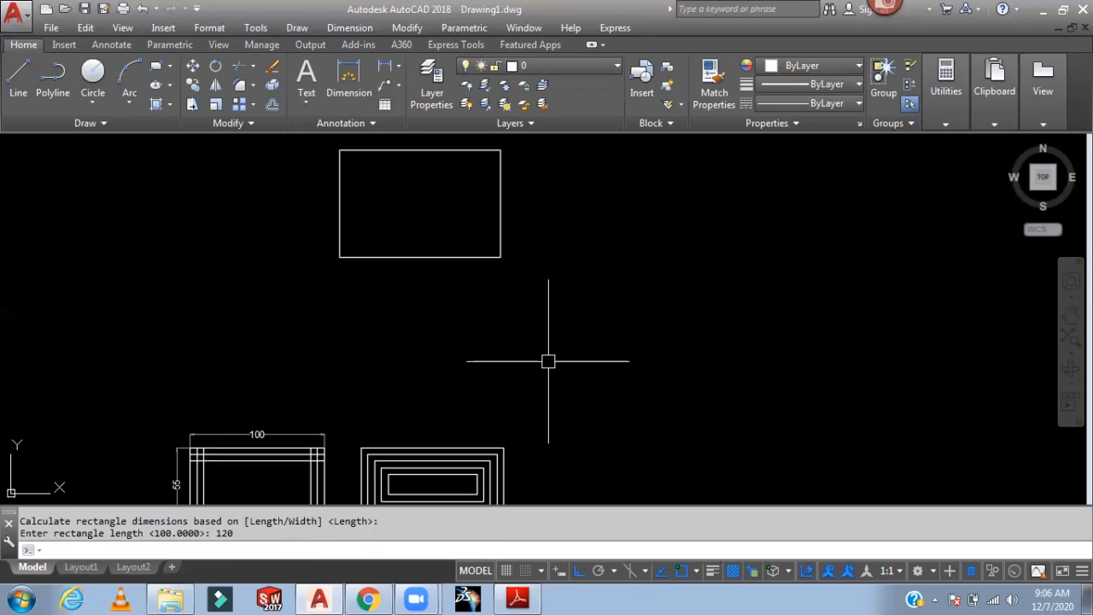
# Add linear dimensions to the top and right edges of the new rectangle.
pyautogui.moveTo(410, 203); pyautogui.dragTo(429, 303, button='middle')
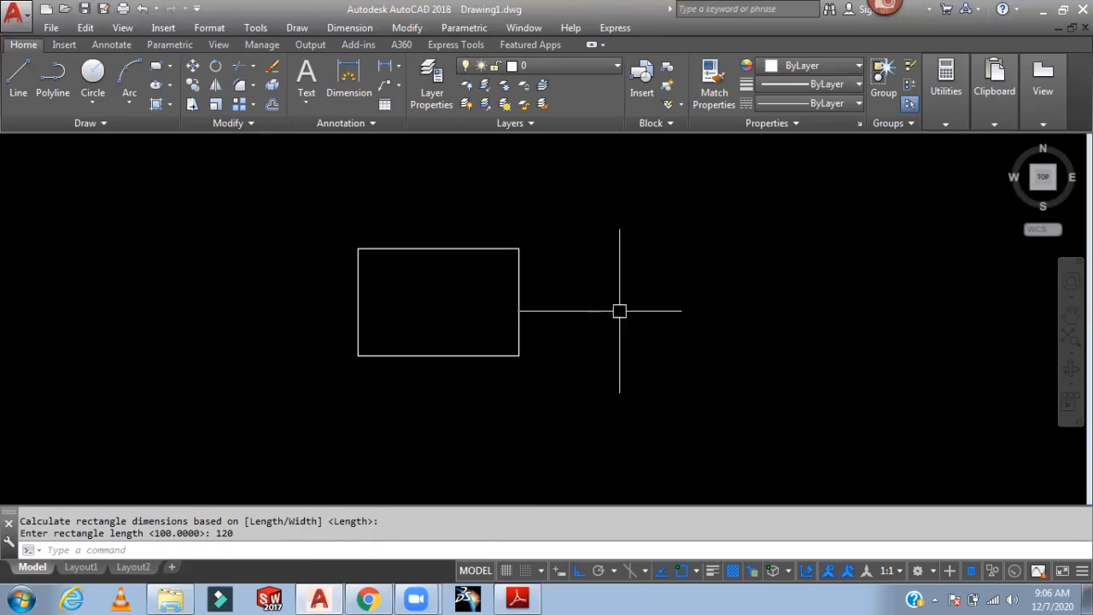
pyautogui.moveTo(614, 312); pyautogui.dragTo(593, 330, button='middle')
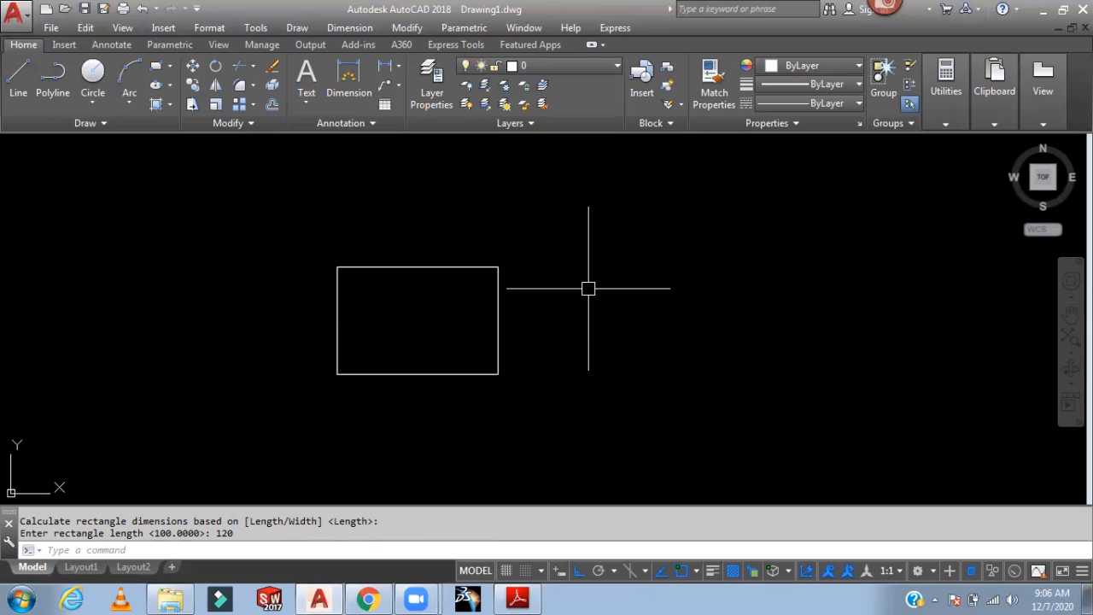
pyautogui.moveTo(575, 286); pyautogui.dragTo(540, 309, button='middle')
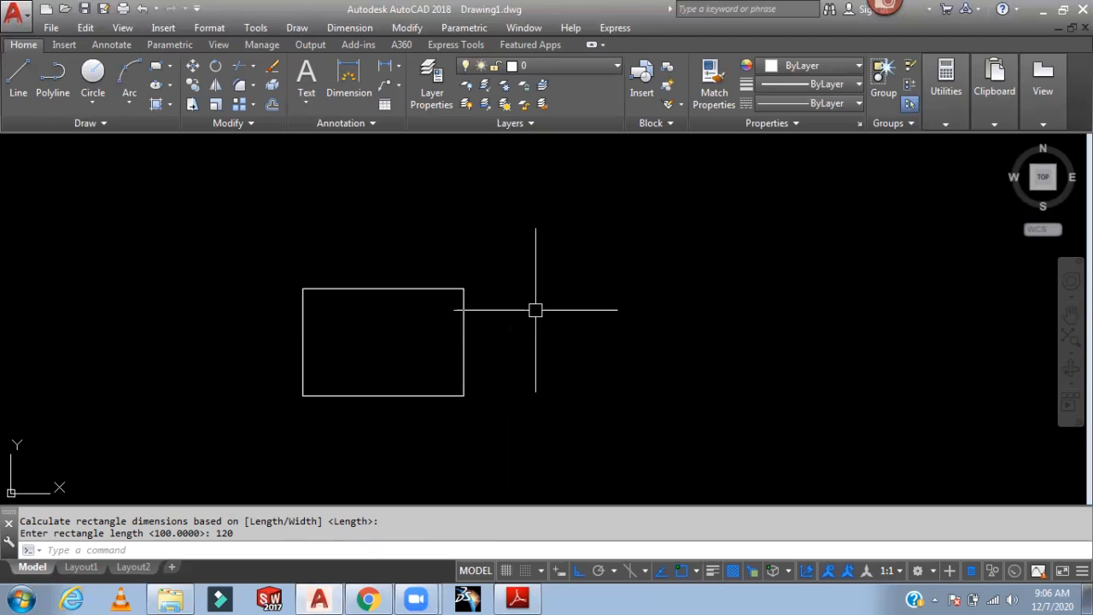
pyautogui.click(385, 66)
pyautogui.click(303, 289)
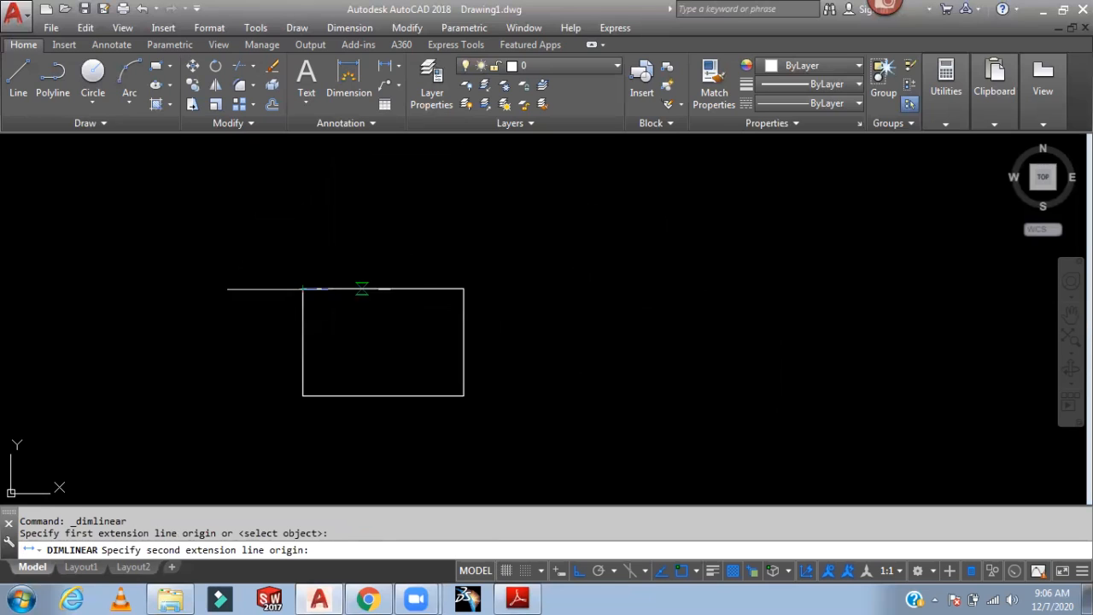
pyautogui.click(462, 293)
pyautogui.click(464, 272)
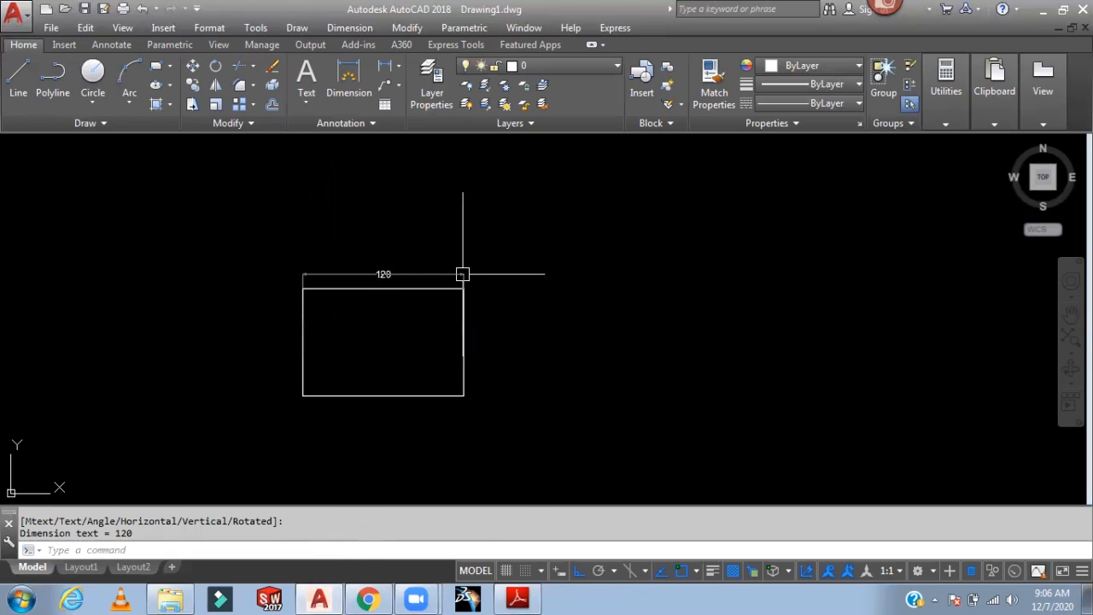
pyautogui.click(385, 72)
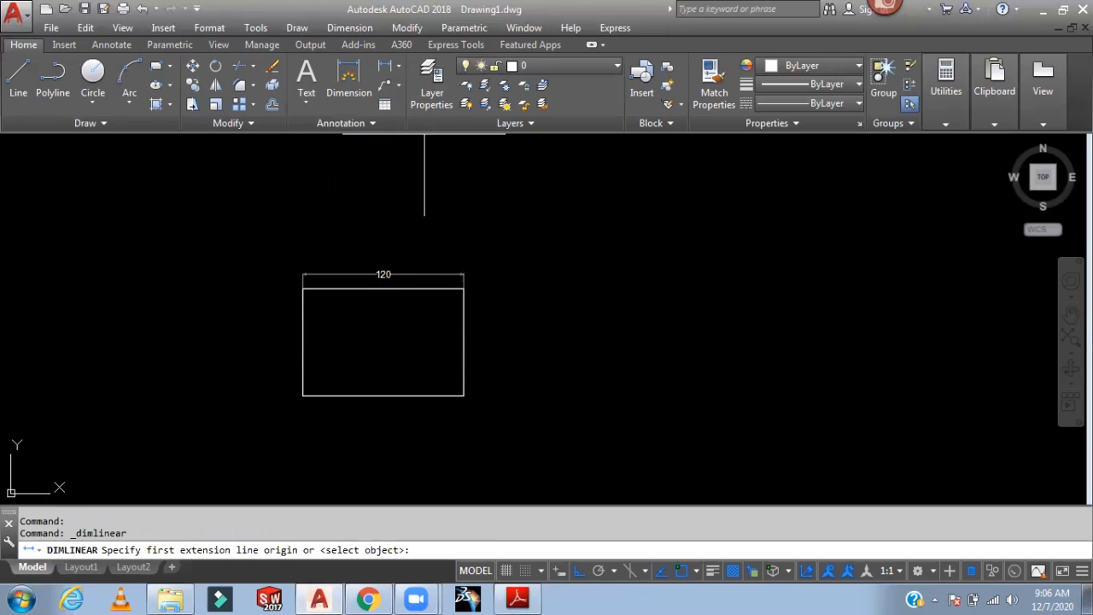
pyautogui.click(463, 288)
pyautogui.click(464, 396)
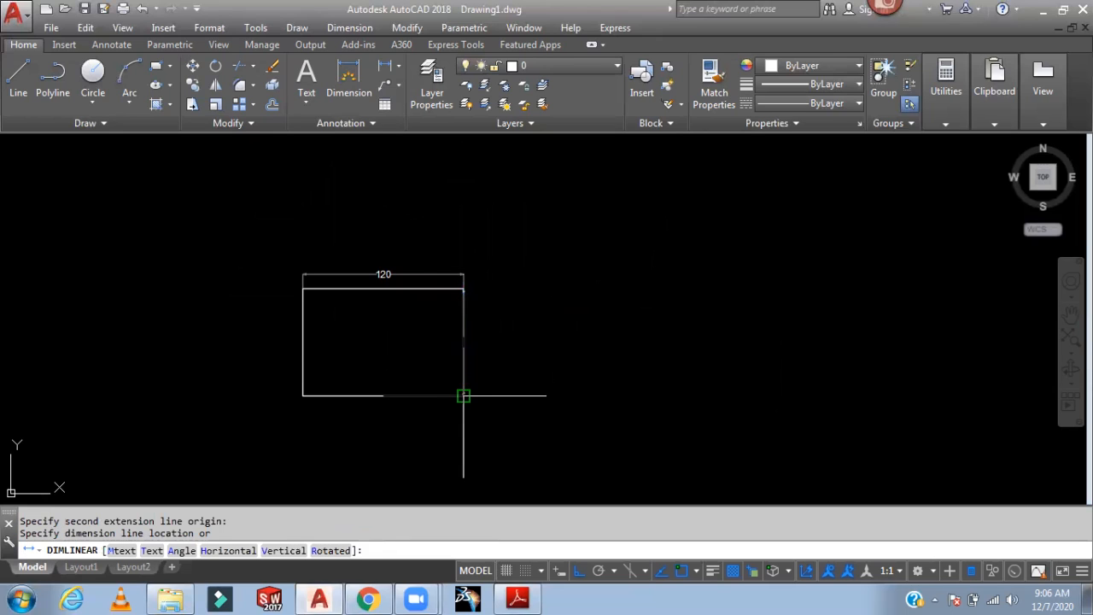
pyautogui.click(484, 386)
# Measure the area of the newly dimensioned rectangle with the Area command's Object option.
pyautogui.moveTo(421, 373)
pyautogui.mouseDown(button='middle')
pyautogui.moveTo(501, 370)
pyautogui.moveTo(535, 355)
pyautogui.mouseUp(button='middle')
pyautogui.scroll(2, 497, 359)
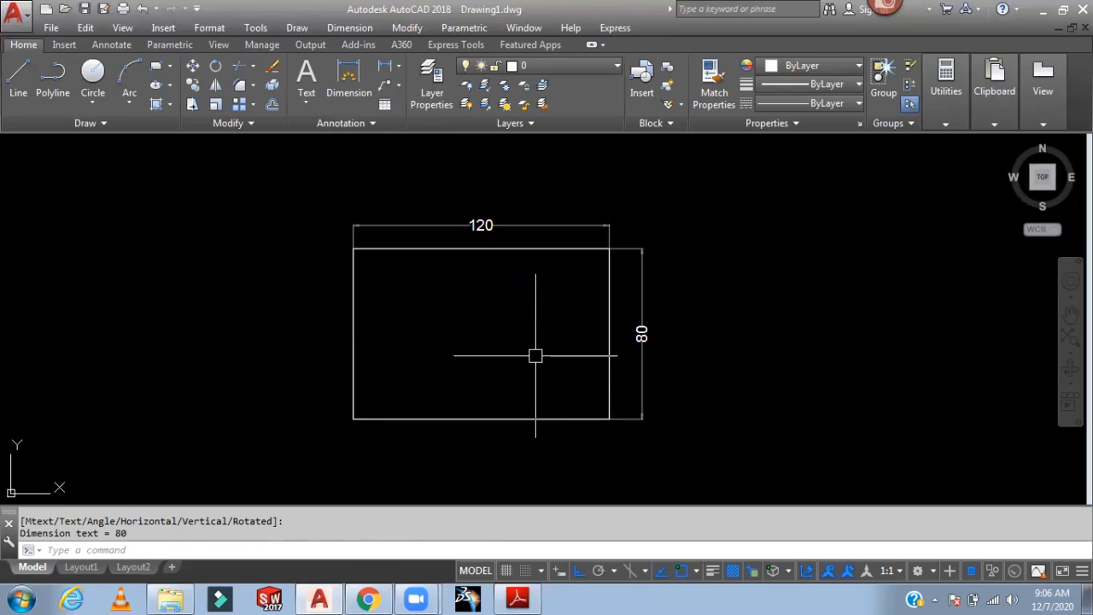
pyautogui.write('AA')
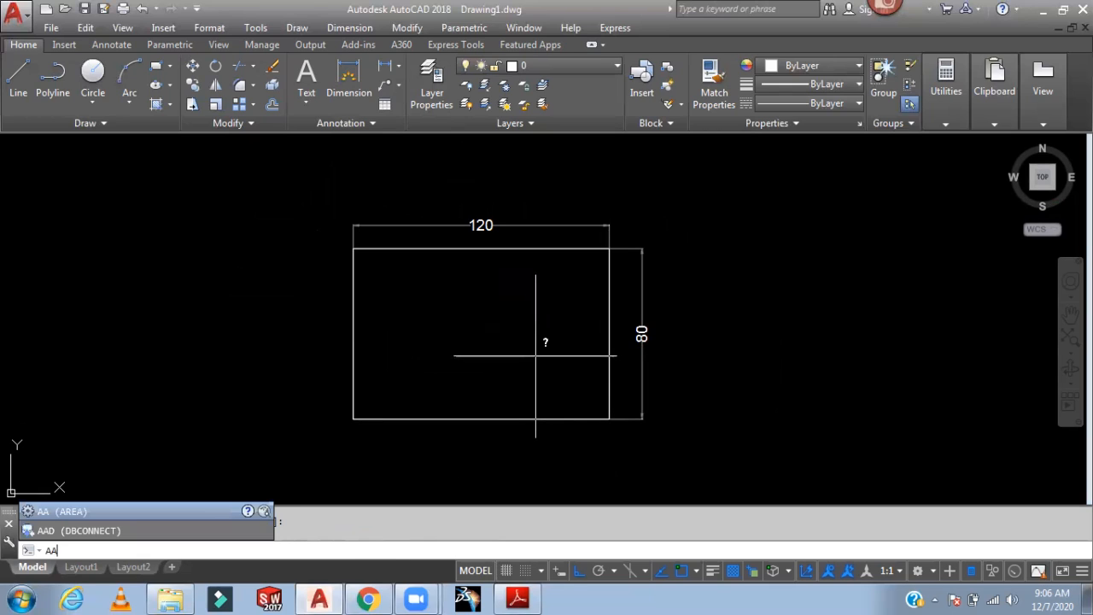
pyautogui.press('Return')
pyautogui.press('Return')
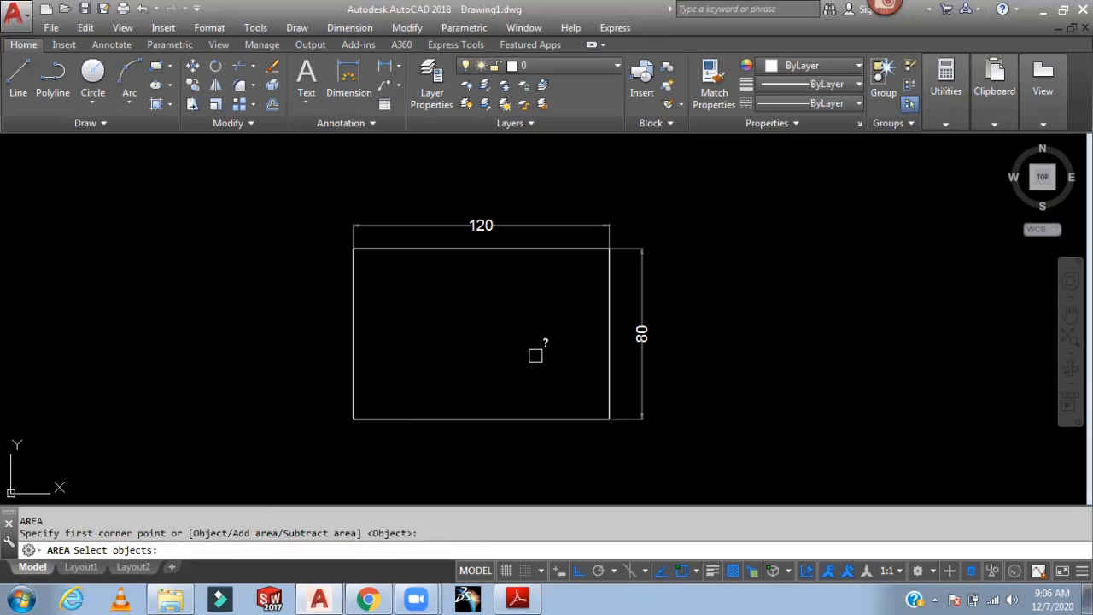
pyautogui.click(353, 361)
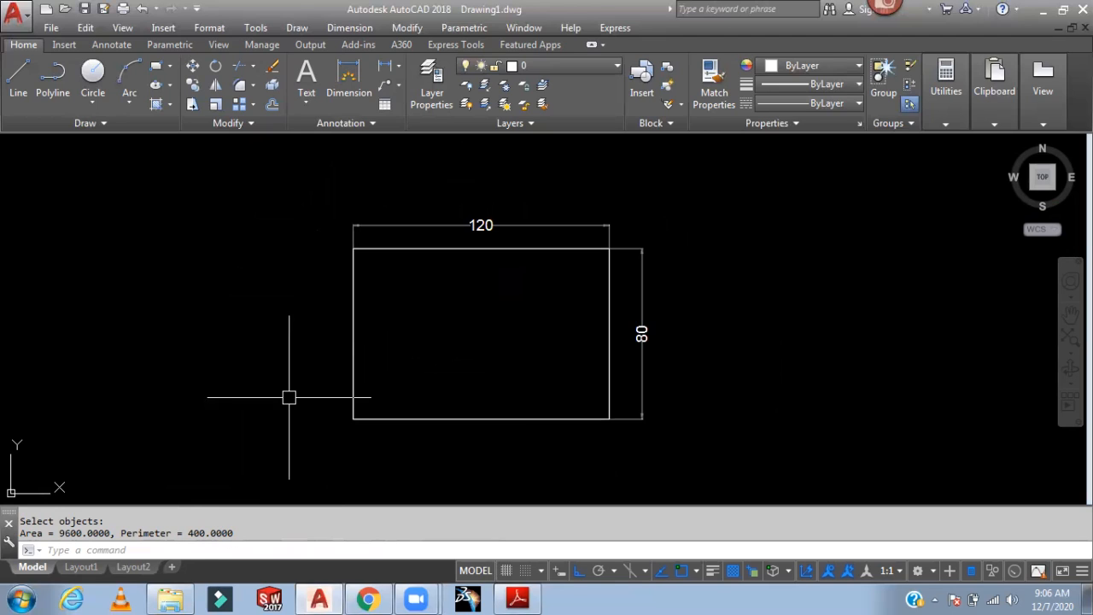
# Draw a rectangle beside the 120 by 80 one using the Dimensions option, with length 140 and width 75.
pyautogui.scroll(-2, 805, 337)
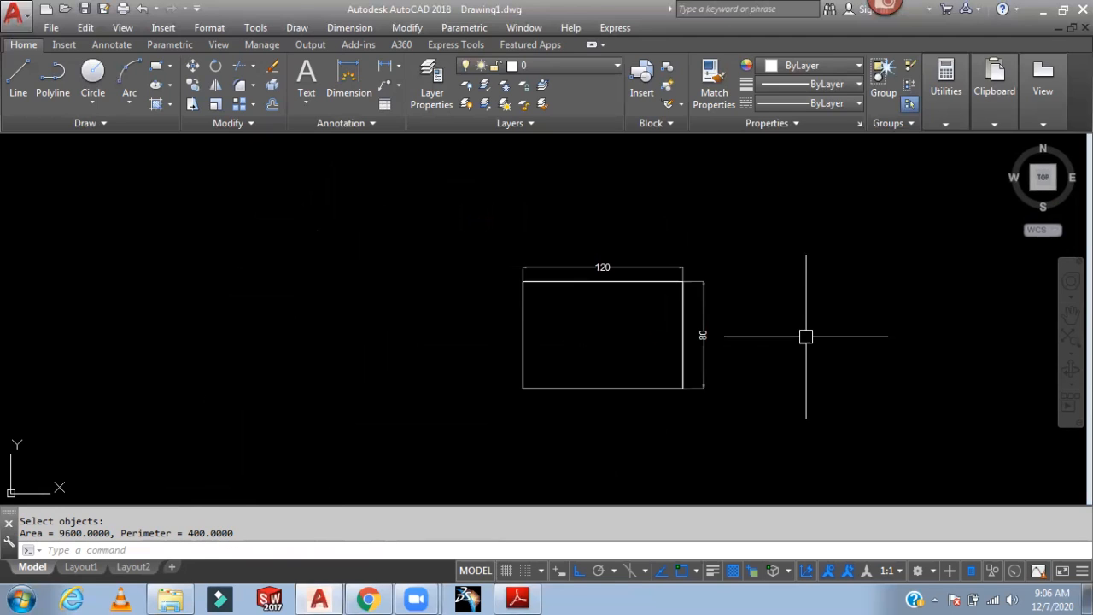
pyautogui.moveTo(805, 335); pyautogui.dragTo(623, 205, button='middle')
pyautogui.moveTo(719, 268); pyautogui.dragTo(620, 275, button='middle')
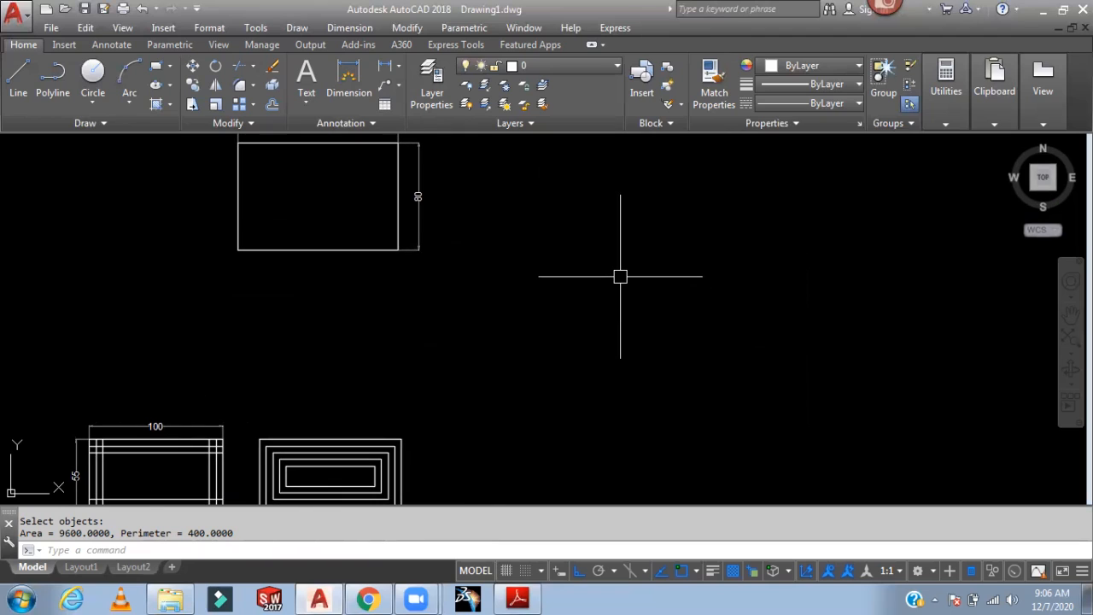
pyautogui.write('rec')
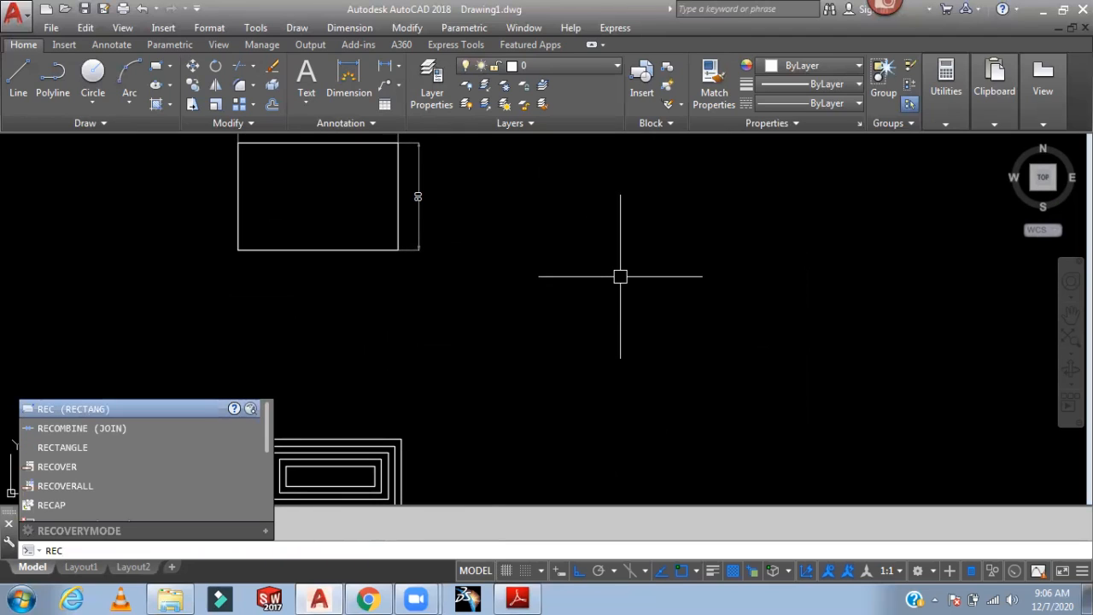
pyautogui.press('Return')
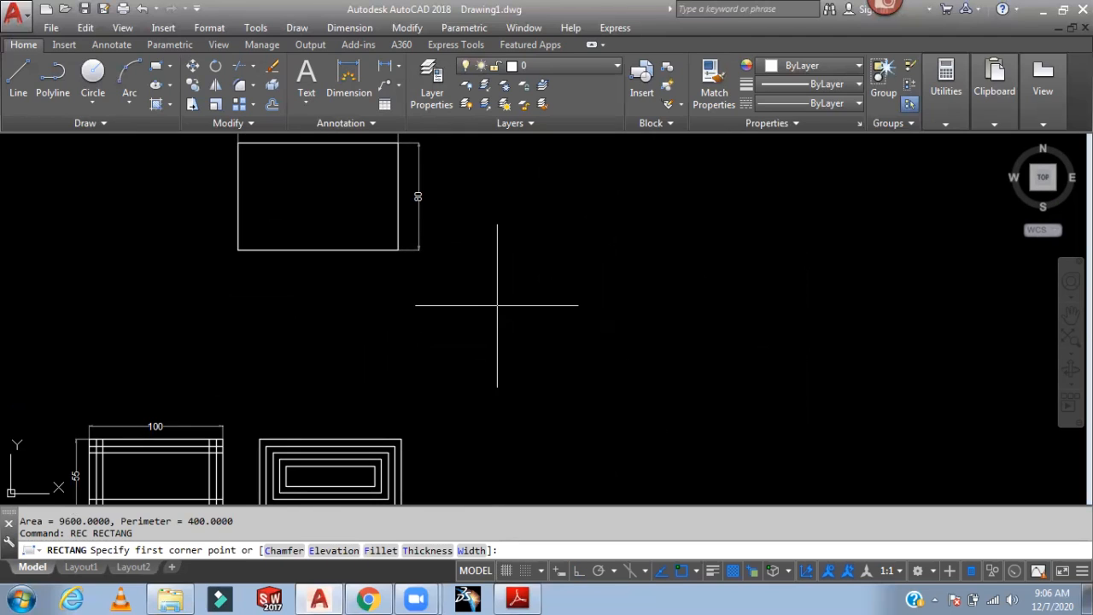
pyautogui.click(501, 174)
pyautogui.moveTo(609, 275); pyautogui.dragTo(543, 353, button='middle')
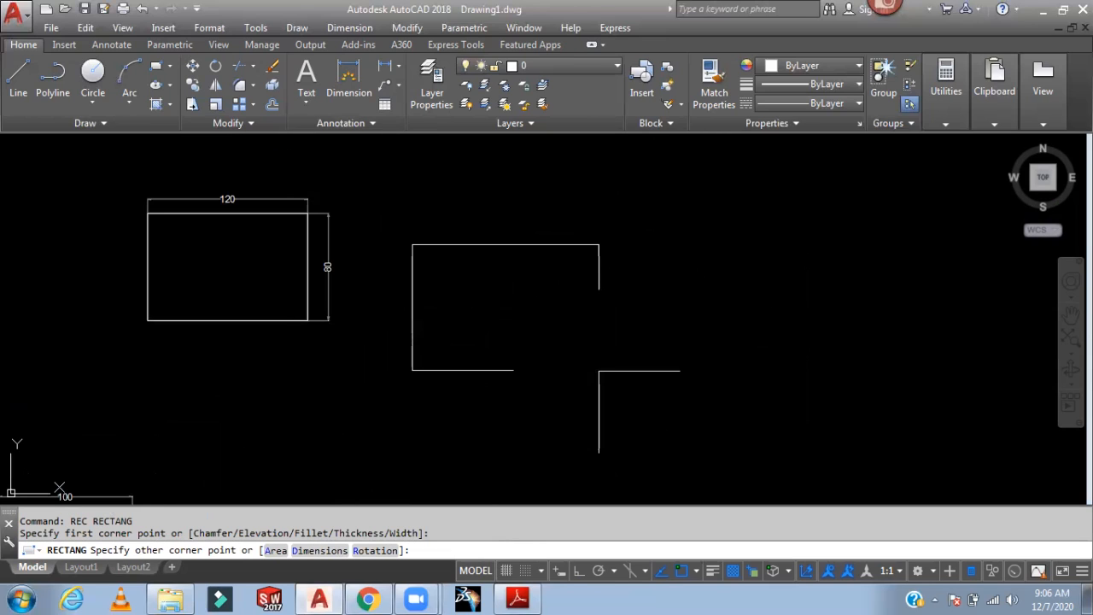
pyautogui.write('d')
pyautogui.press('Return')
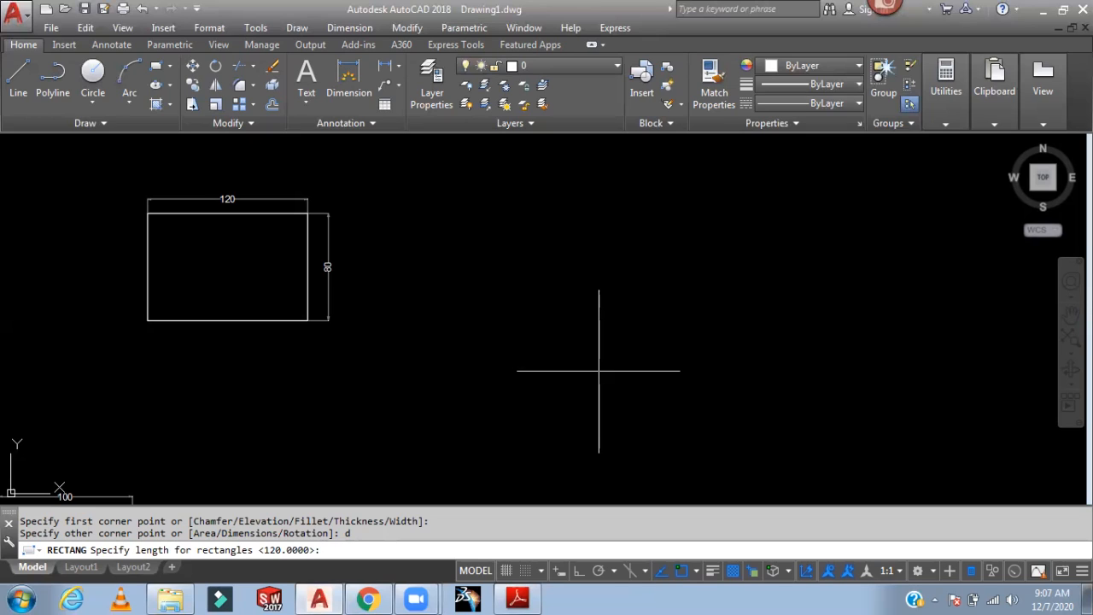
pyautogui.write('140')
pyautogui.press('Return')
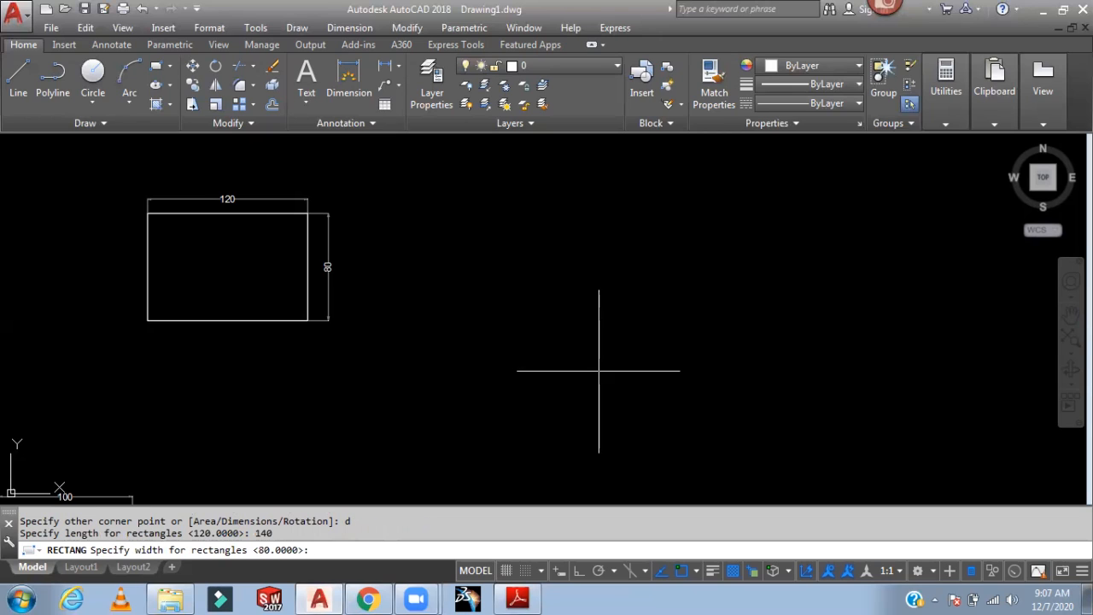
pyautogui.write('75')
pyautogui.press('Return')
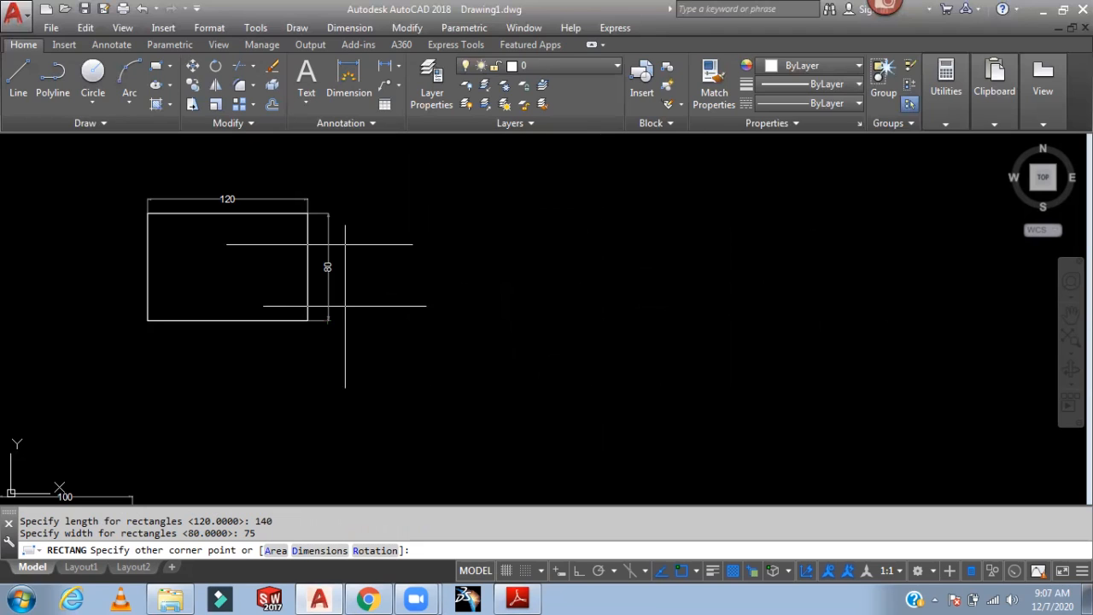
pyautogui.click(578, 319)
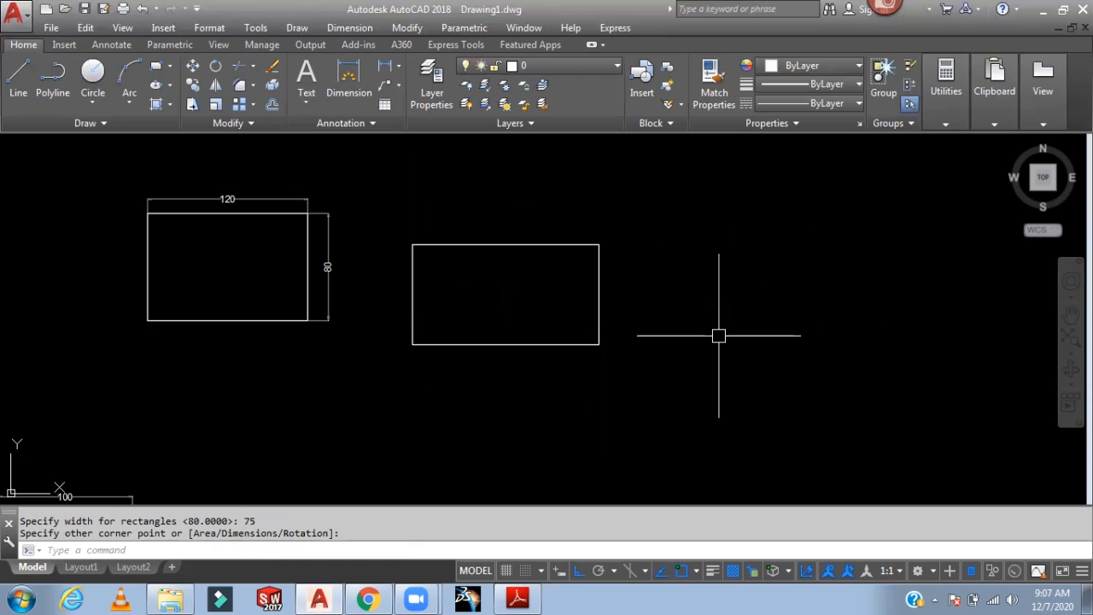
# Add a vertical linear dimension to the right edge of the newest rectangle.
pyautogui.moveTo(718, 335); pyautogui.dragTo(757, 317, button='middle')
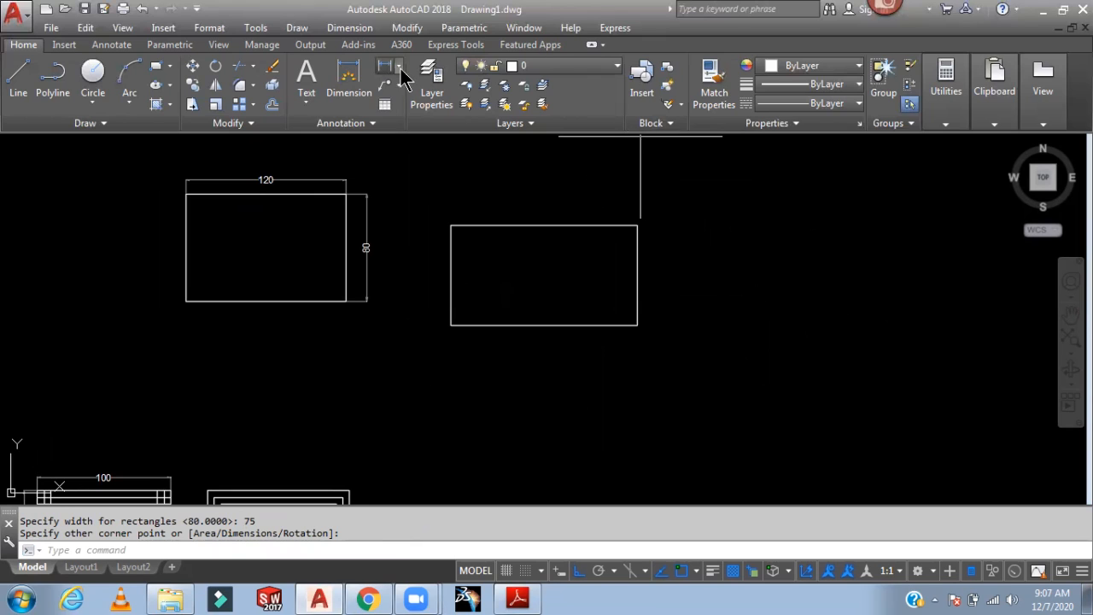
pyautogui.click(386, 67)
pyautogui.click(637, 226)
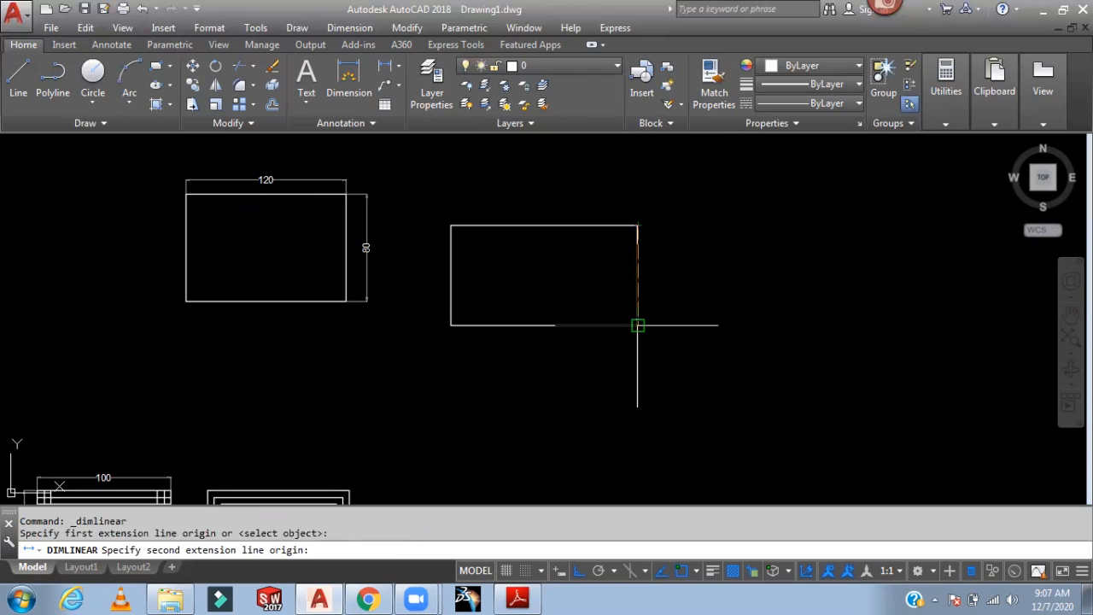
pyautogui.click(638, 326)
pyautogui.click(635, 245)
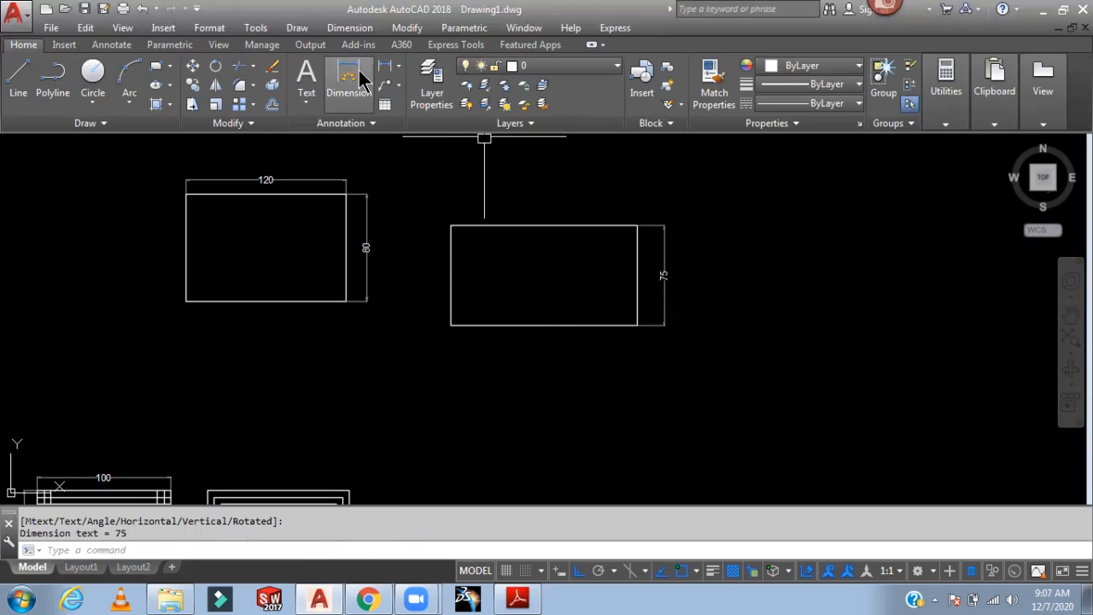
# Add a horizontal dimension above the top edge of the 75-high rectangle.
pyautogui.click(348, 79)
pyautogui.press('Return')
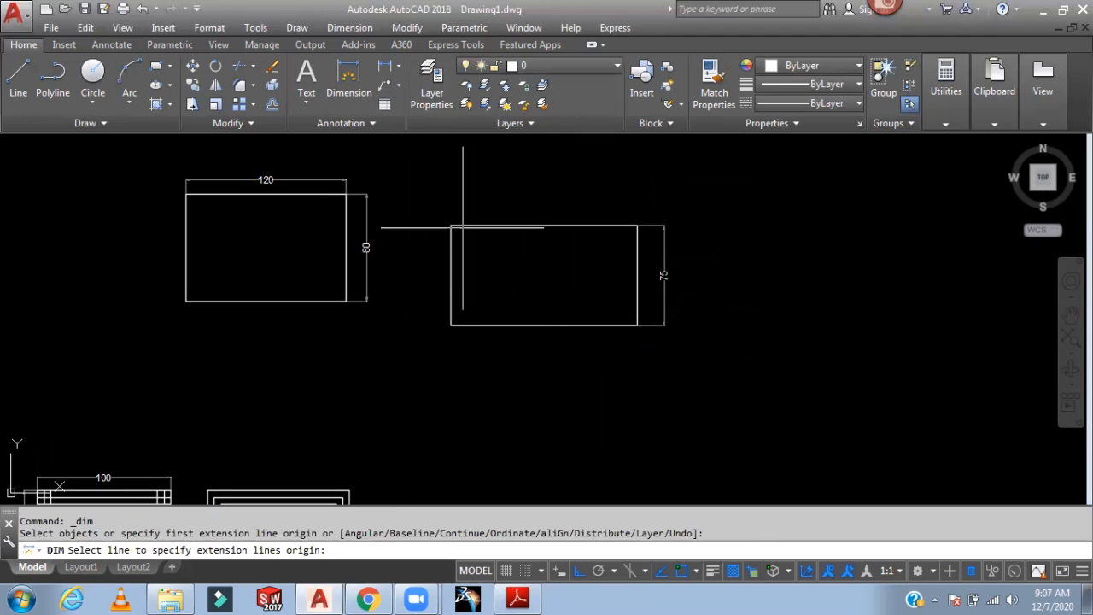
pyautogui.click(451, 226)
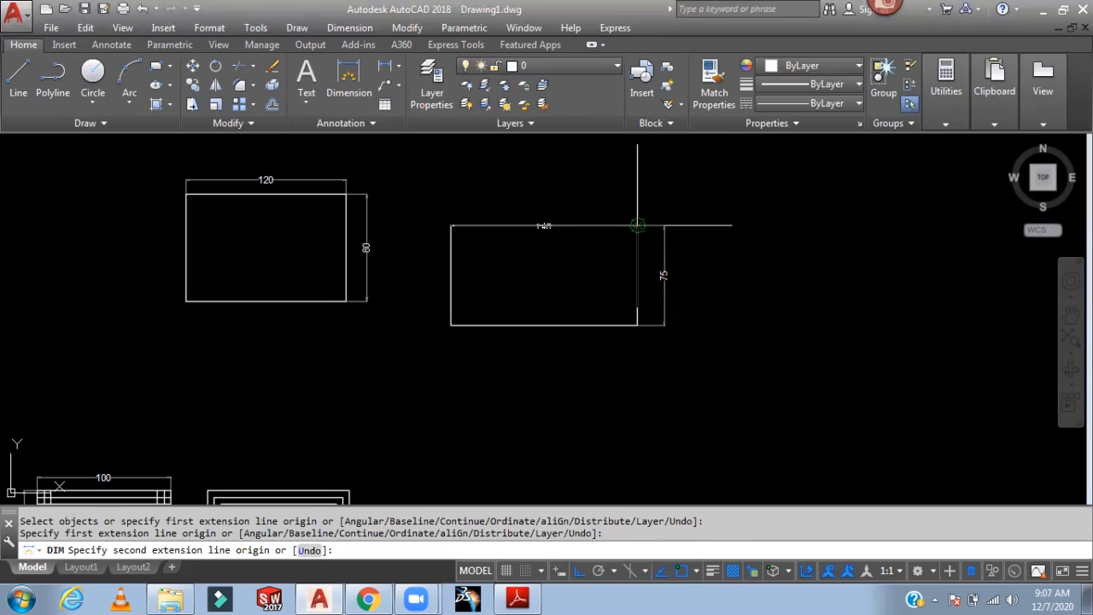
pyautogui.click(636, 225)
pyautogui.click(630, 202)
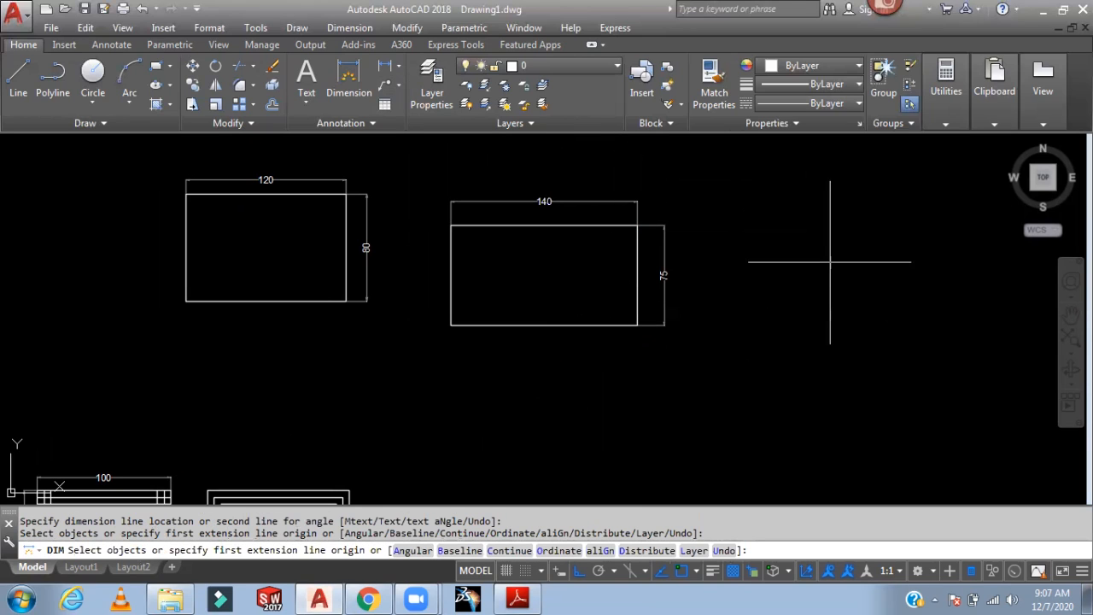
pyautogui.moveTo(829, 262)
pyautogui.mouseDown(button='middle')
pyautogui.moveTo(831, 239)
pyautogui.moveTo(722, 305)
pyautogui.moveTo(714, 353)
pyautogui.moveTo(698, 303)
pyautogui.moveTo(664, 304)
pyautogui.mouseUp(button='middle')
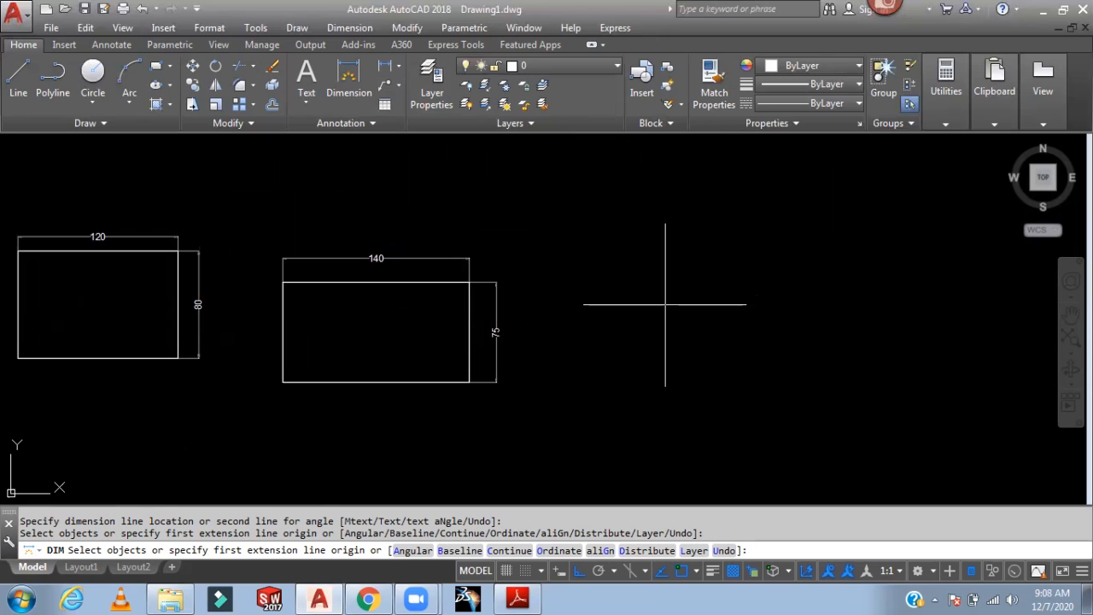
pyautogui.write('rec')
pyautogui.press('Return')
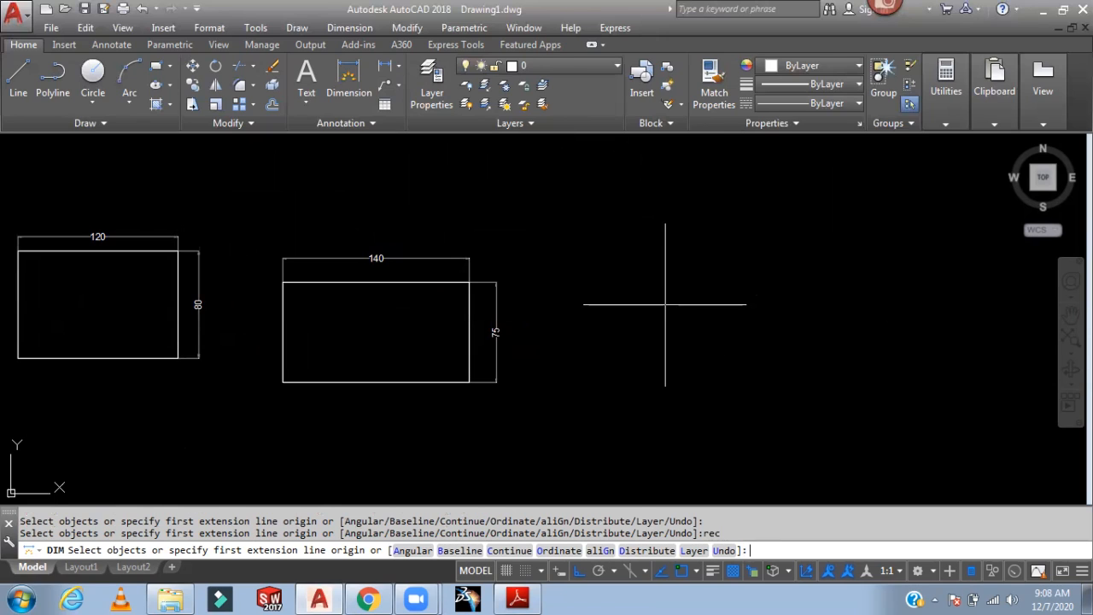
pyautogui.press('Escape')
pyautogui.press('Escape')
pyautogui.press('Escape')
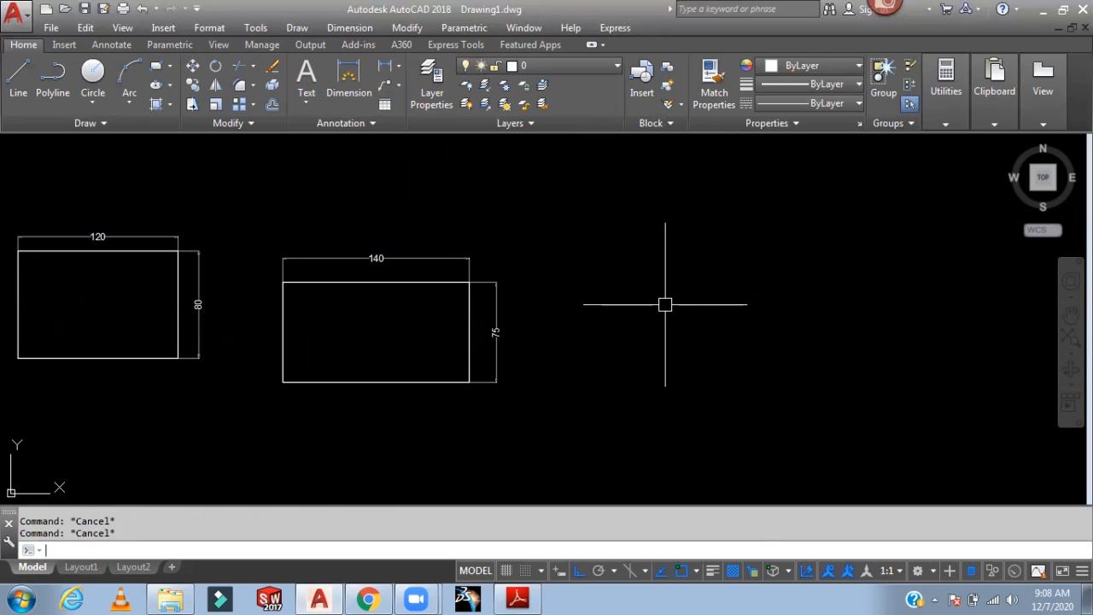
# Start a rectangle in the empty space beside the 140 by 75 one, setting its rotation angle to 45 degrees.
pyautogui.write('rec')
pyautogui.press('Return')
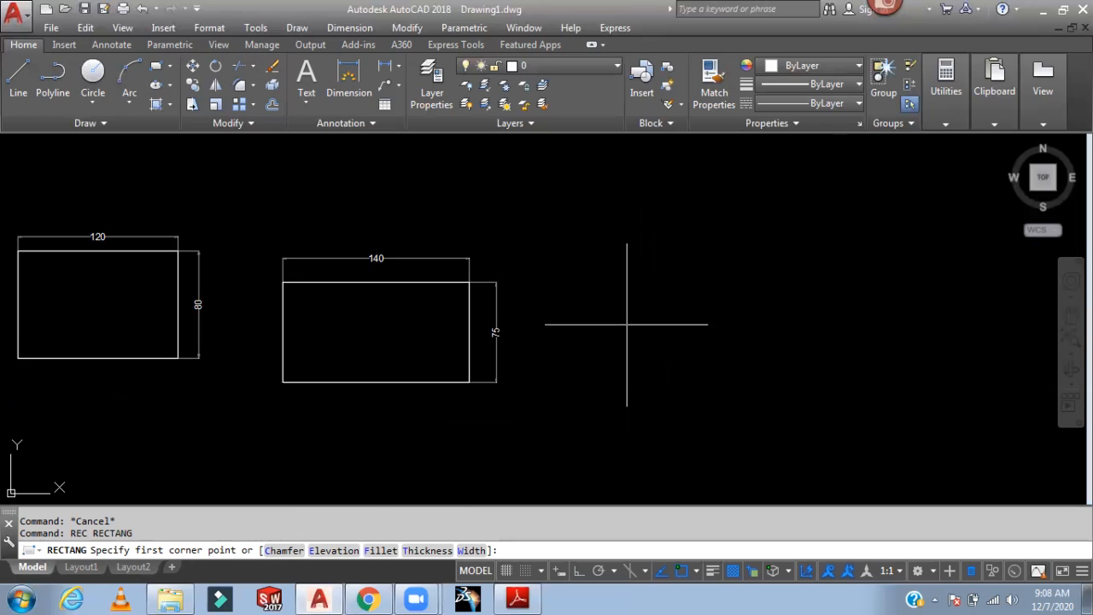
pyautogui.click(606, 278)
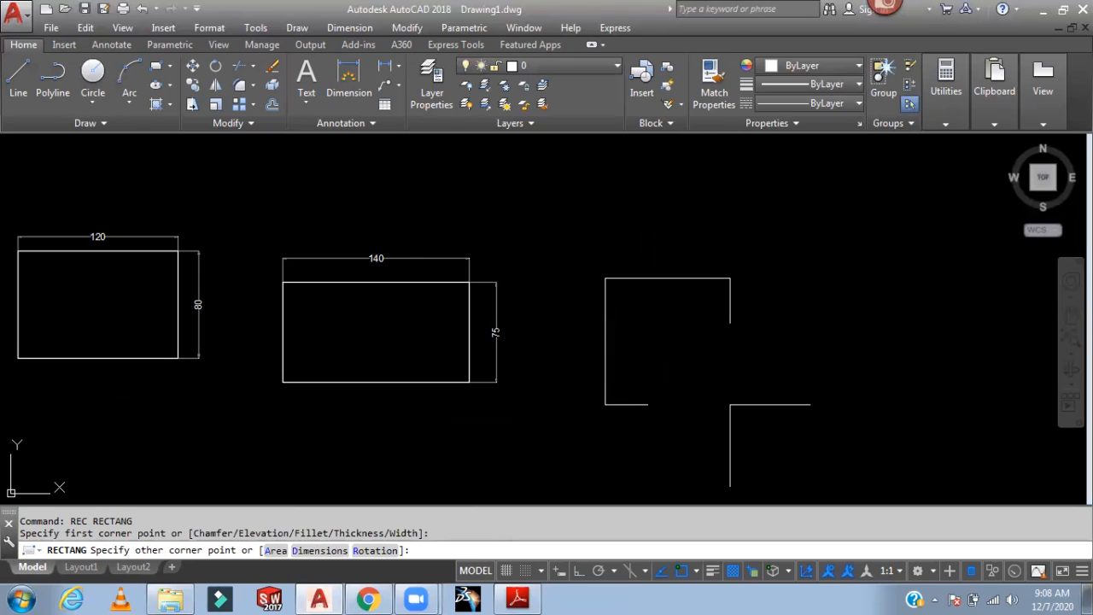
pyautogui.write('r')
pyautogui.press('Return')
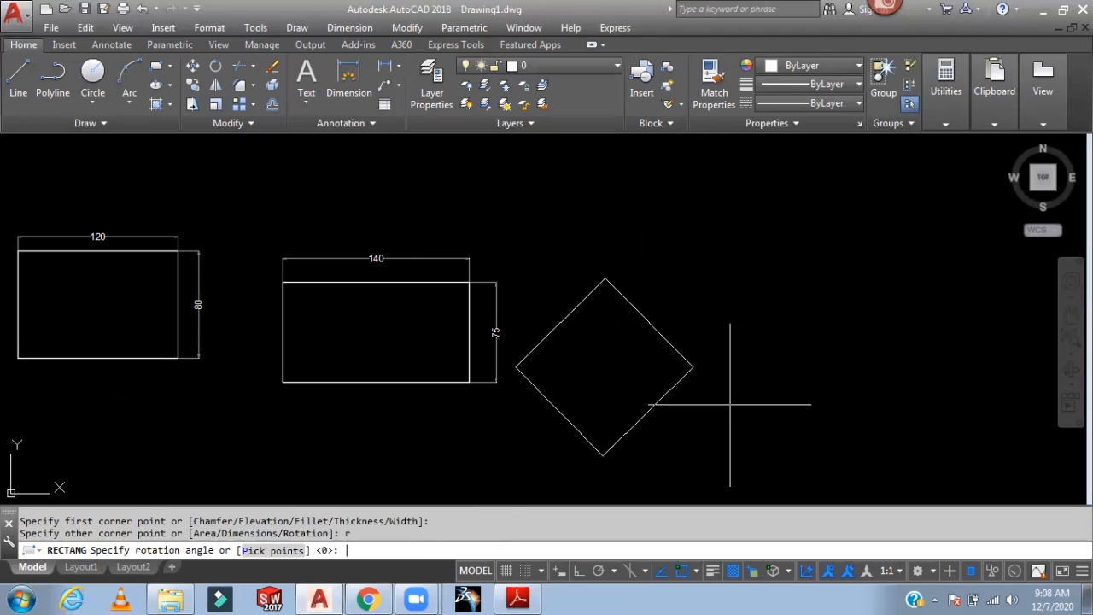
pyautogui.write('45')
pyautogui.press('Return')
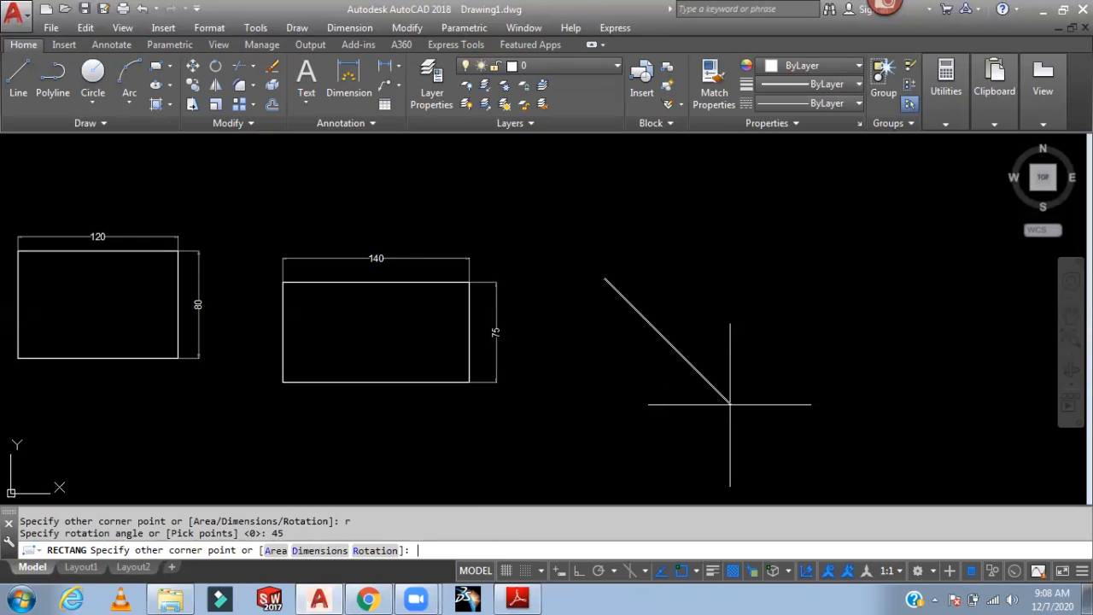
# Complete the rotated rectangle using the Dimensions option, with length 100 and width 100.
pyautogui.write('d')
pyautogui.press('Return')
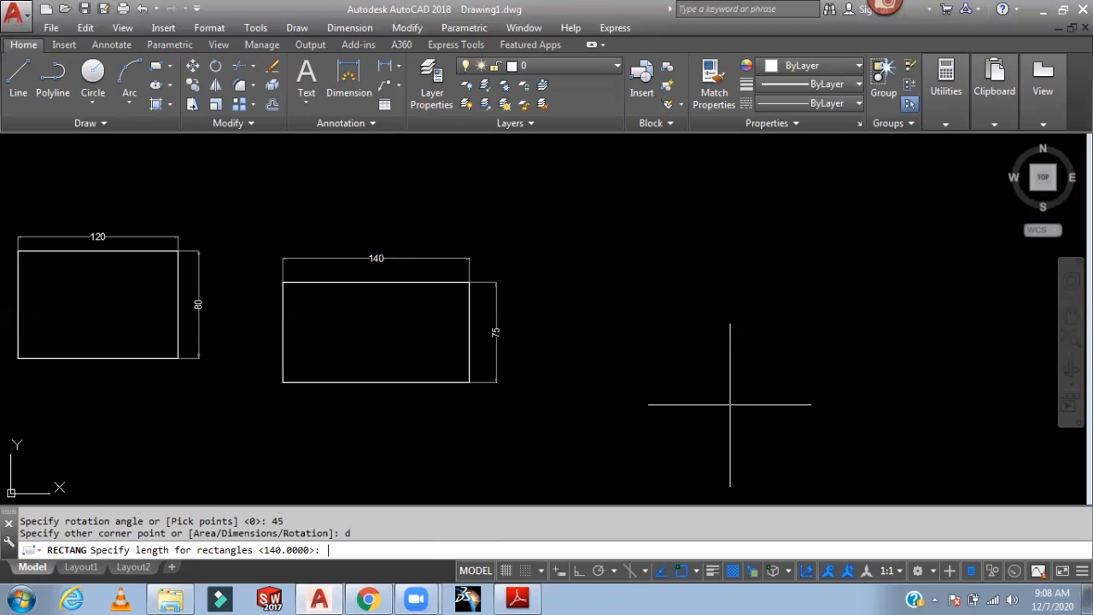
pyautogui.write('100')
pyautogui.press('Return')
pyautogui.write('100')
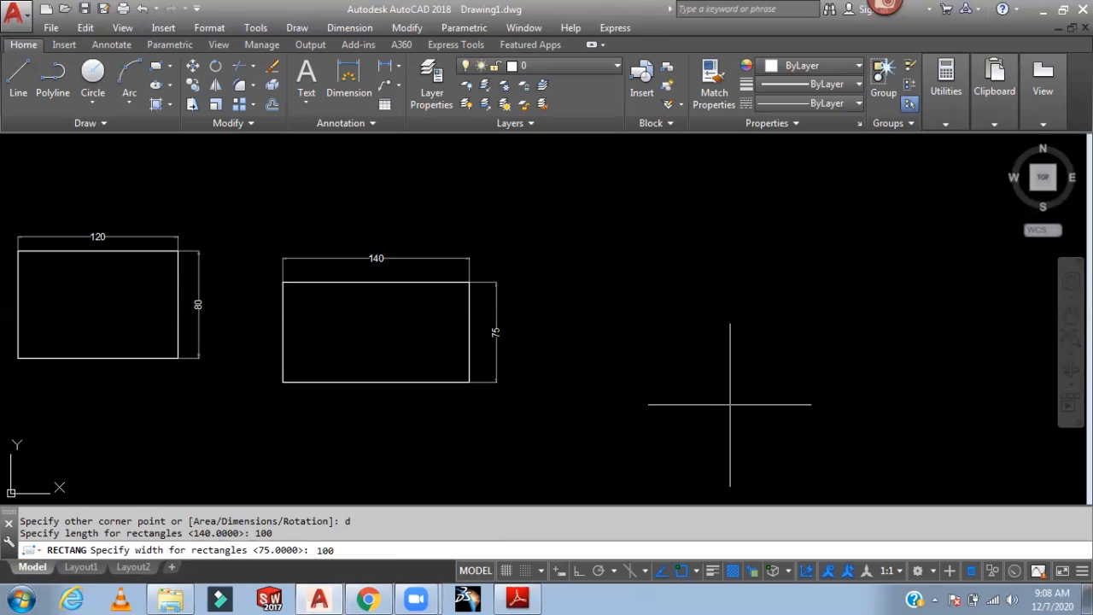
pyautogui.press('Return')
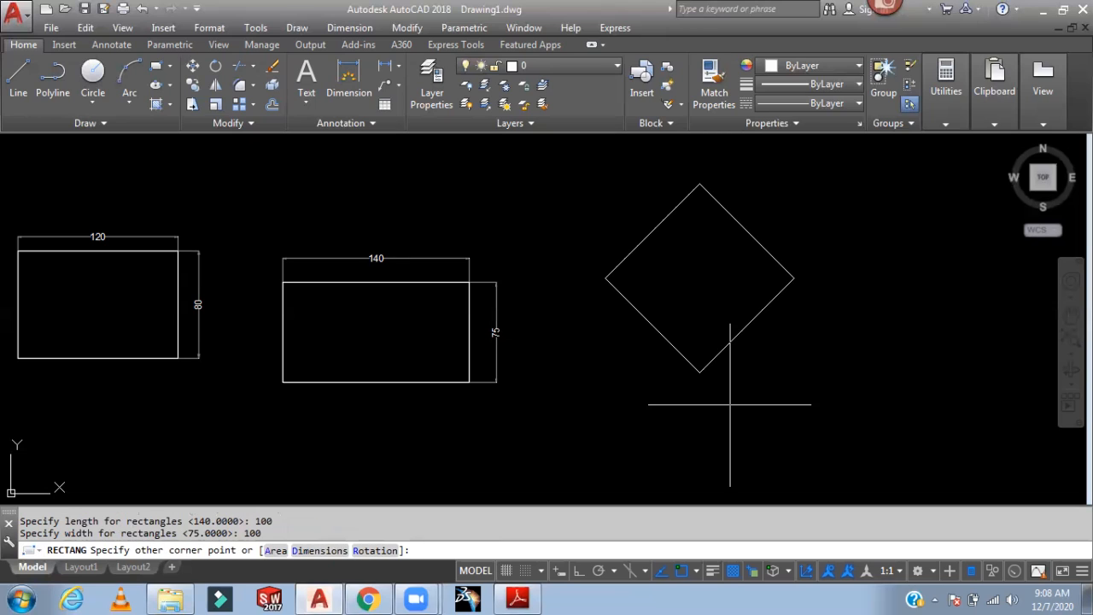
pyautogui.click(730, 405)
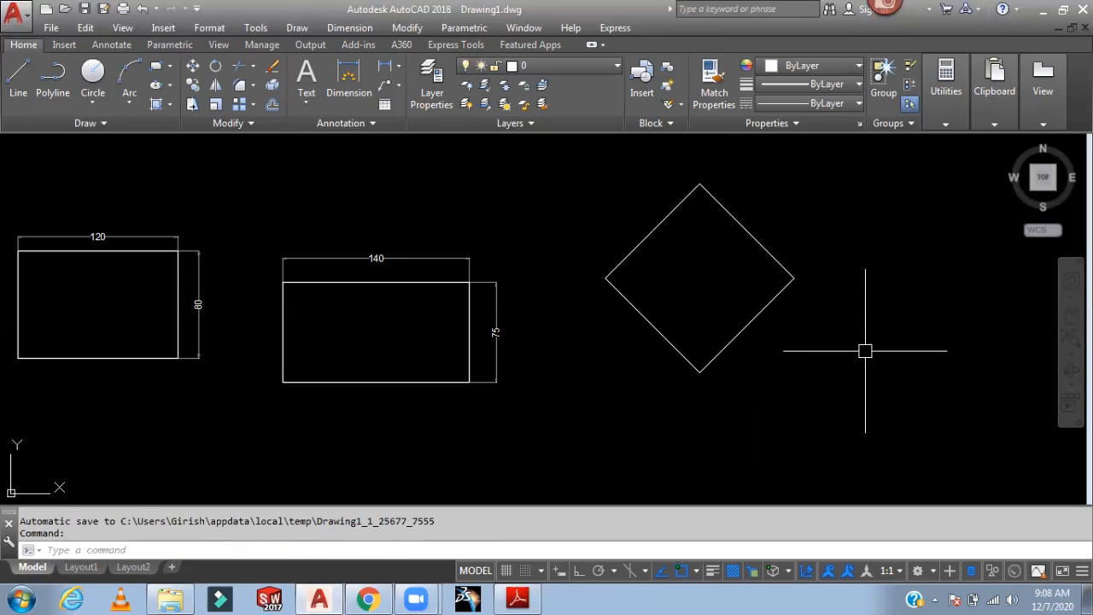
# Add an aligned dimension to the upper-left edge of the rotated square.
pyautogui.moveTo(865, 349); pyautogui.dragTo(724, 366, button='middle')
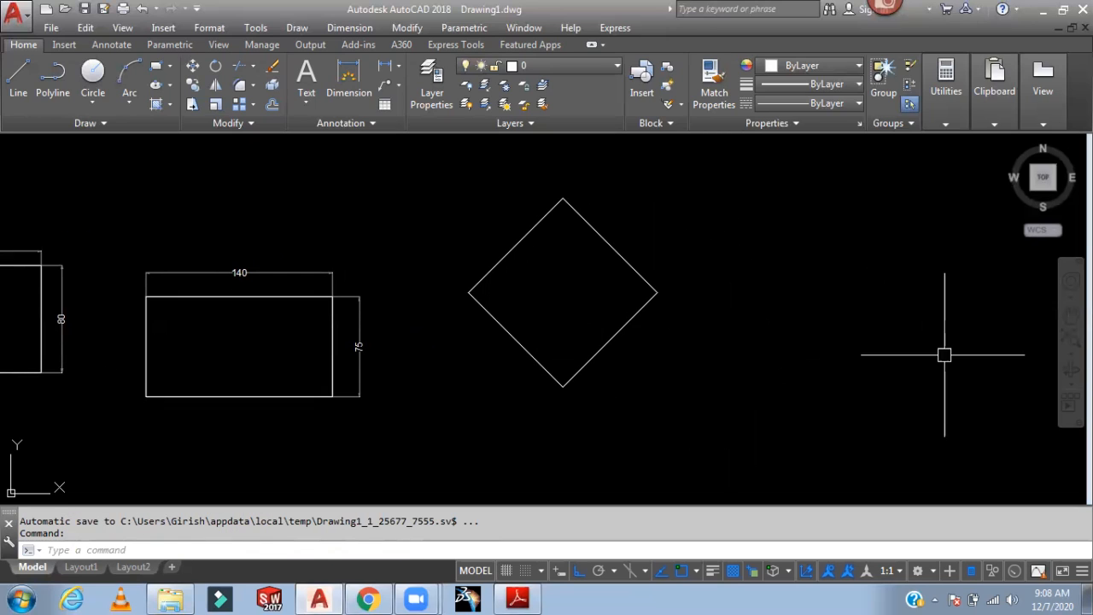
pyautogui.write('Dl')
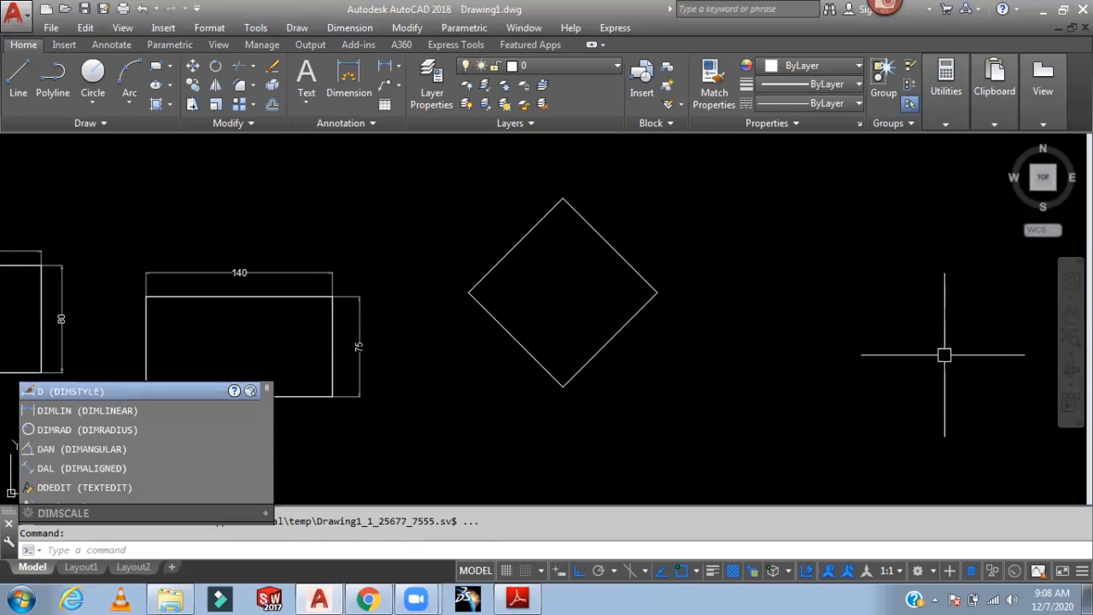
pyautogui.press('Escape')
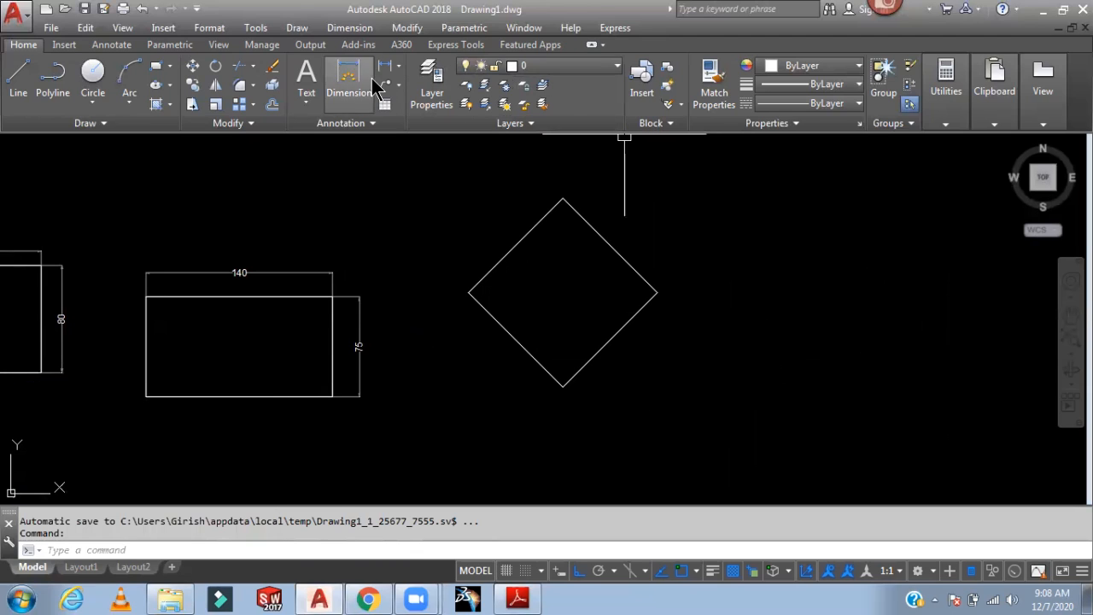
pyautogui.click(399, 69)
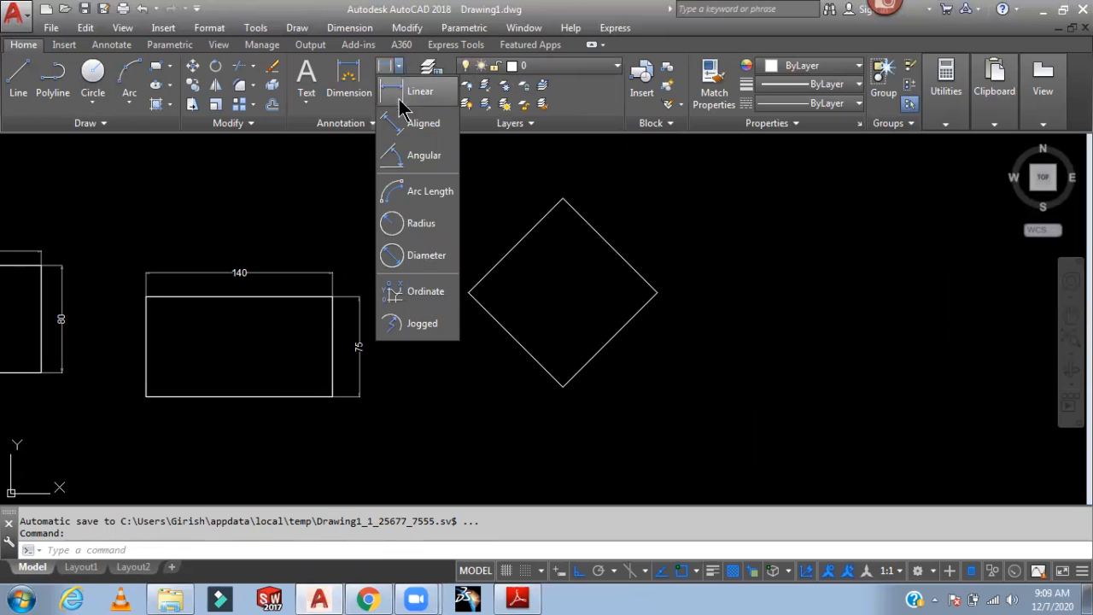
pyautogui.click(390, 117)
pyautogui.click(468, 292)
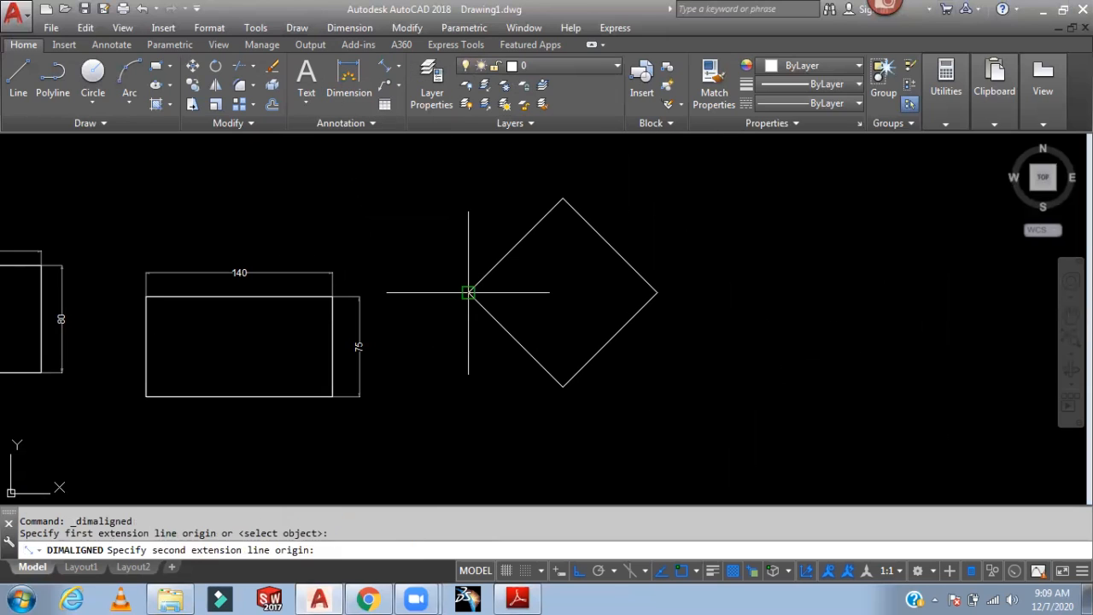
pyautogui.click(563, 198)
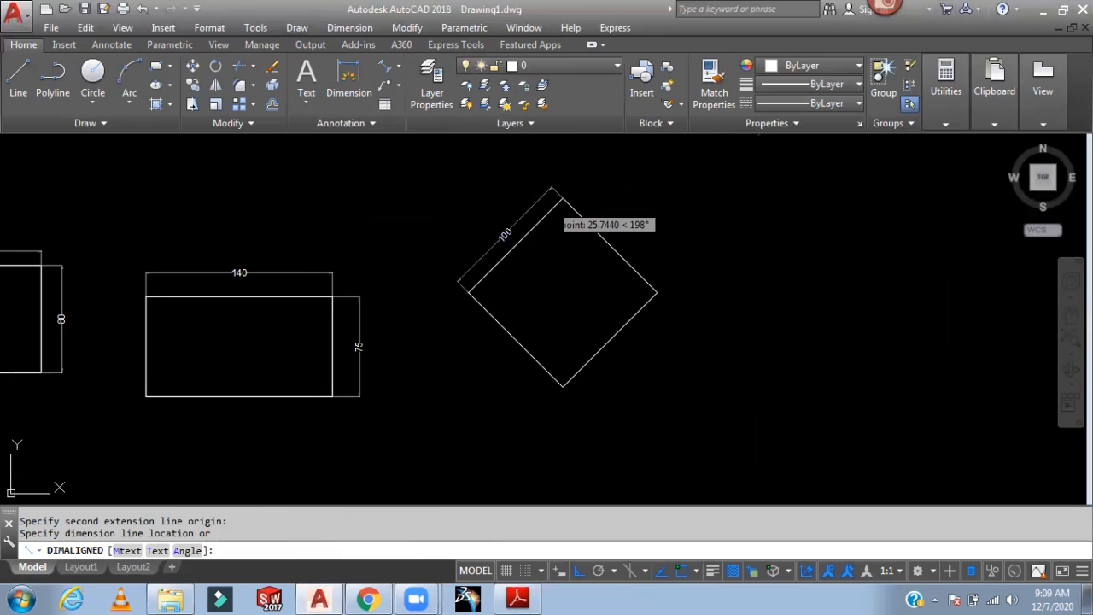
# Add an aligned dimension to the lower-left edge of the rotated square.
pyautogui.click(384, 86)
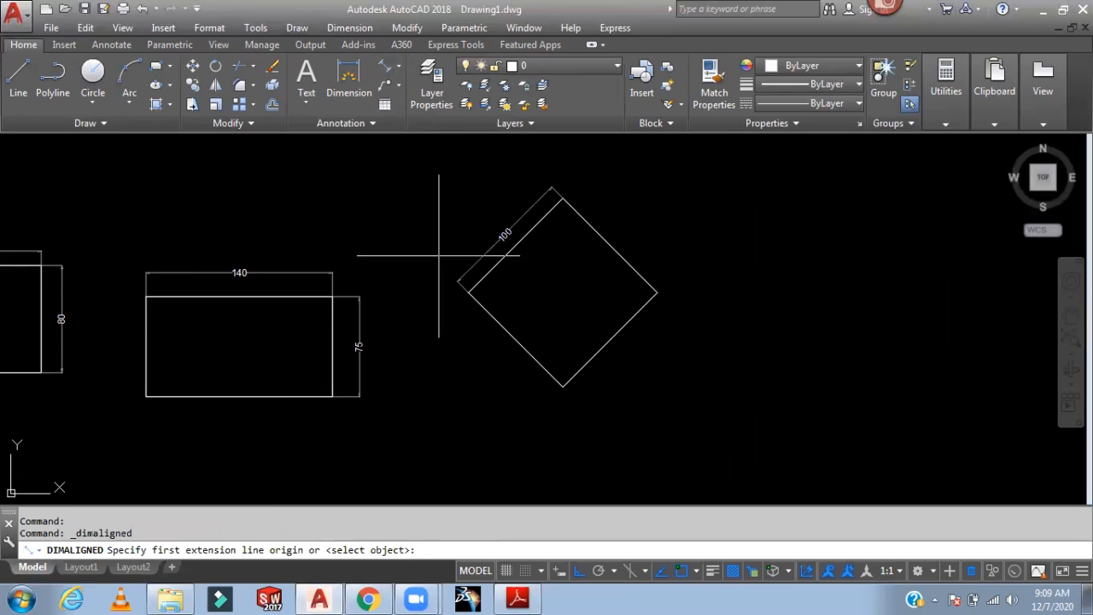
pyautogui.click(469, 292)
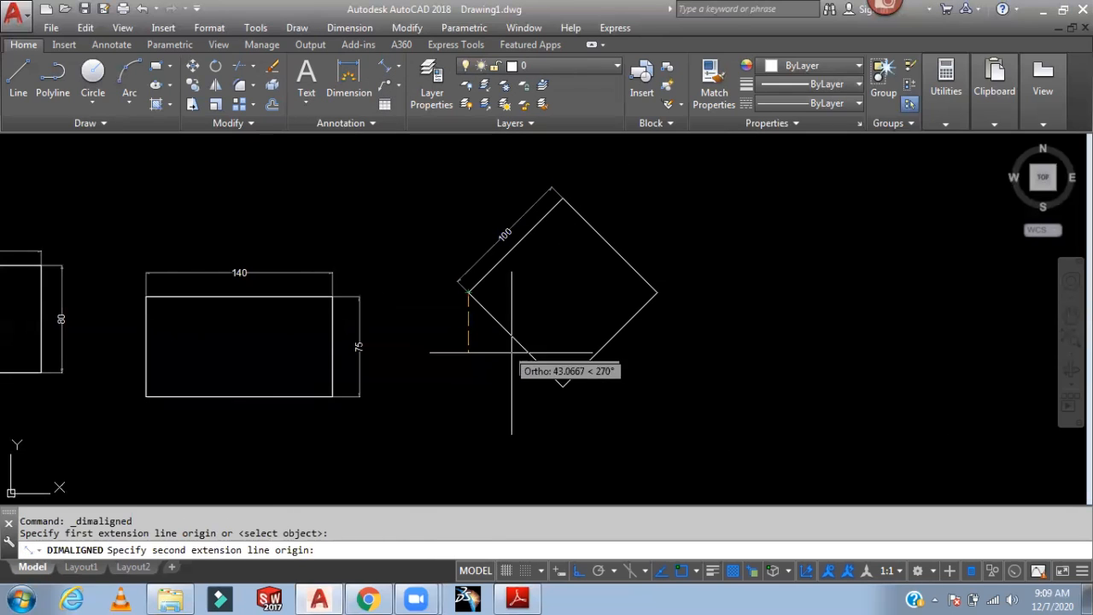
pyautogui.click(563, 386)
pyautogui.click(532, 386)
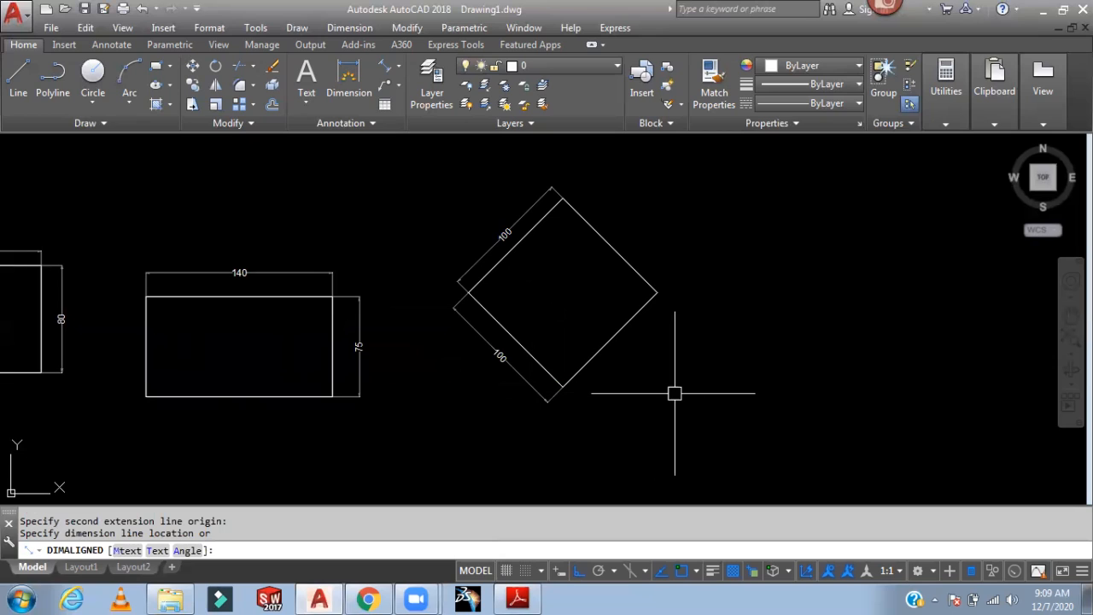
# Draw a horizontal reference line rightward from the bottom corner of the rotated square.
pyautogui.write('l')
pyautogui.press('Return')
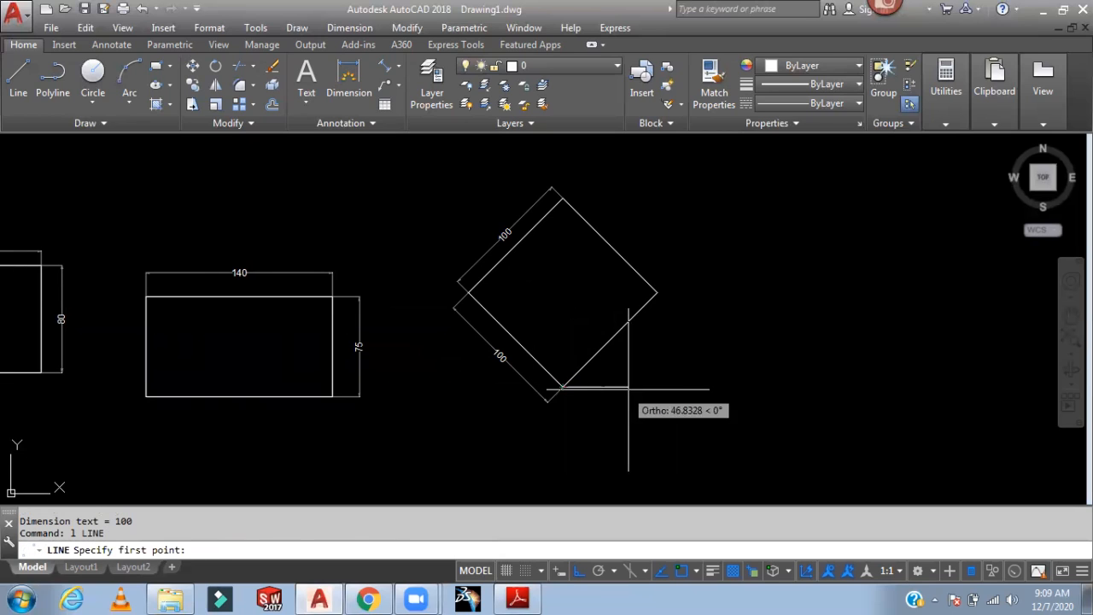
pyautogui.click(673, 387)
pyautogui.press('Return')
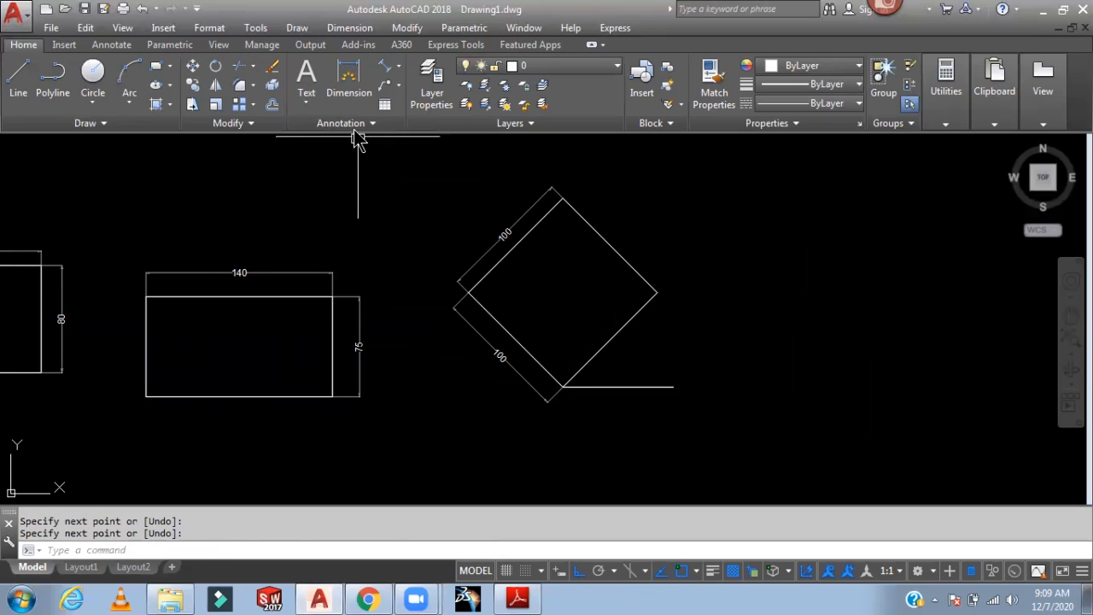
# Add an angular dimension between the square's lower-right edge and the horizontal reference line.
pyautogui.click(398, 65)
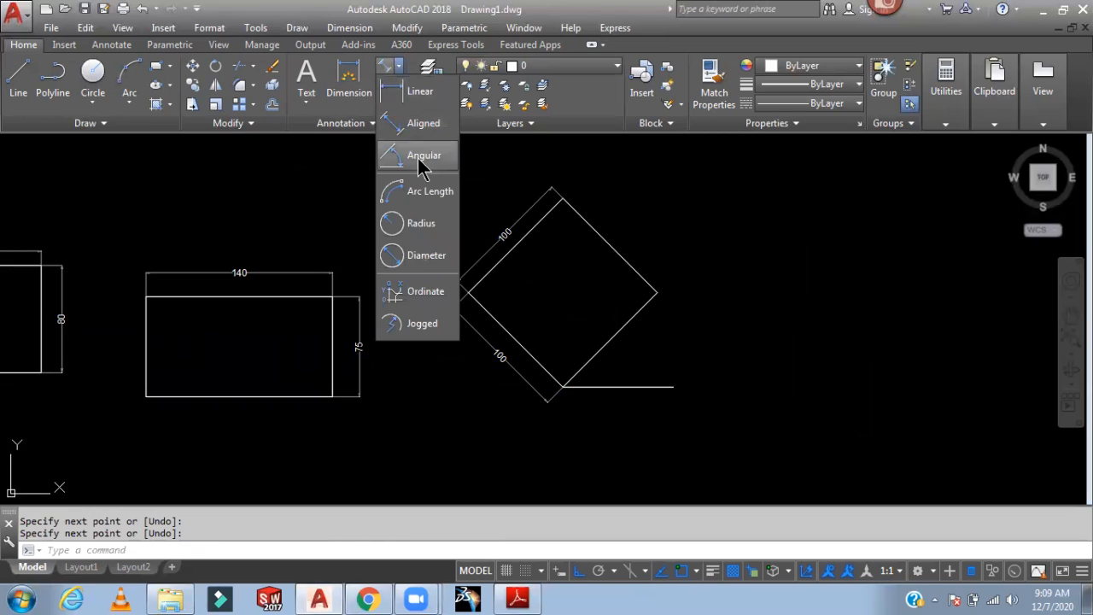
pyautogui.click(420, 157)
pyautogui.click(619, 338)
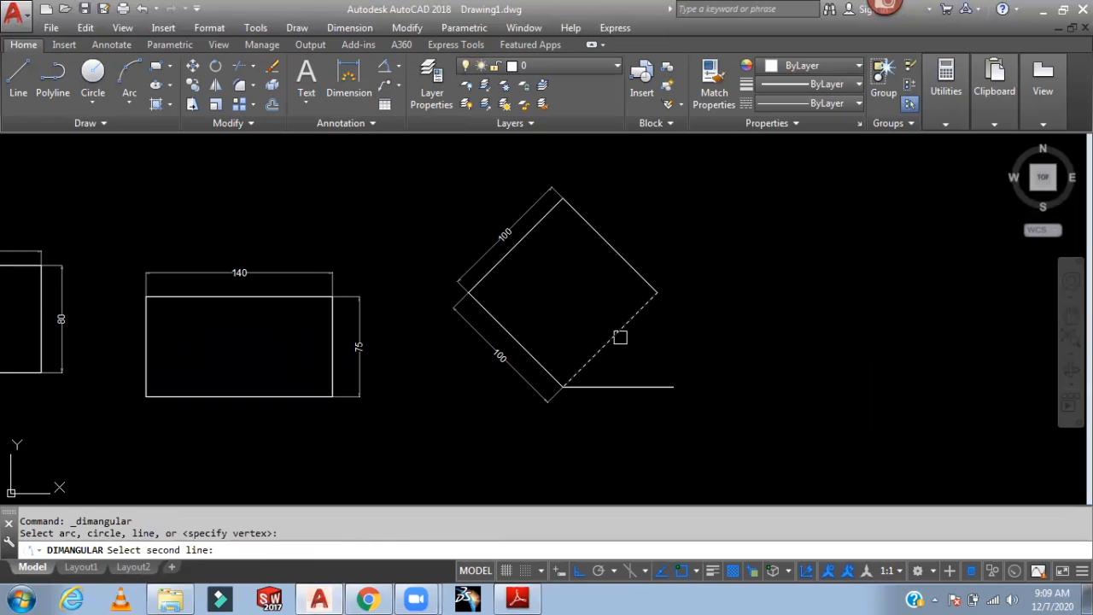
pyautogui.click(626, 386)
pyautogui.click(637, 359)
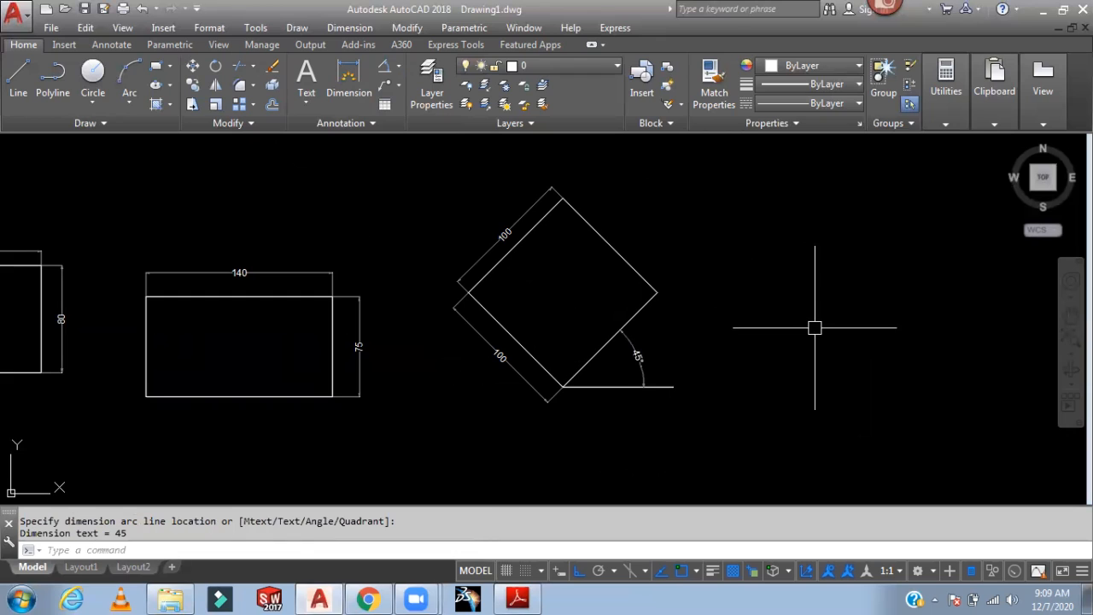
# Reset the Rectangle command's rotation angle to 0, leaving the command without placing a rectangle.
pyautogui.moveTo(741, 378); pyautogui.dragTo(814, 327, button='middle')
pyautogui.moveTo(568, 458); pyautogui.dragTo(663, 386, button='middle')
pyautogui.moveTo(592, 382); pyautogui.dragTo(569, 334, button='middle')
pyautogui.write('rec')
pyautogui.press('Return')
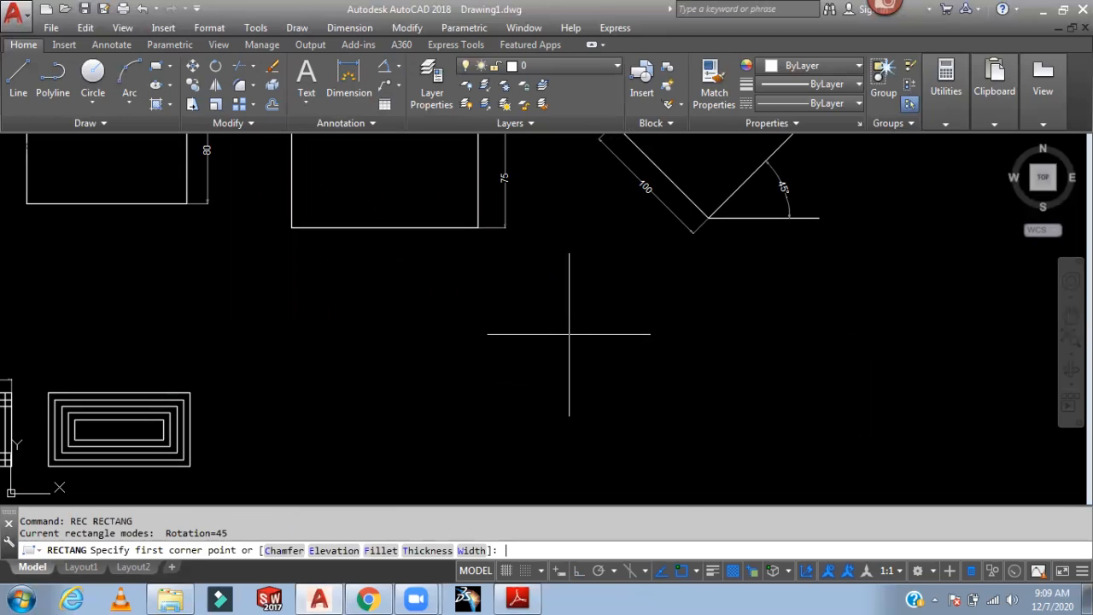
pyautogui.click(475, 404)
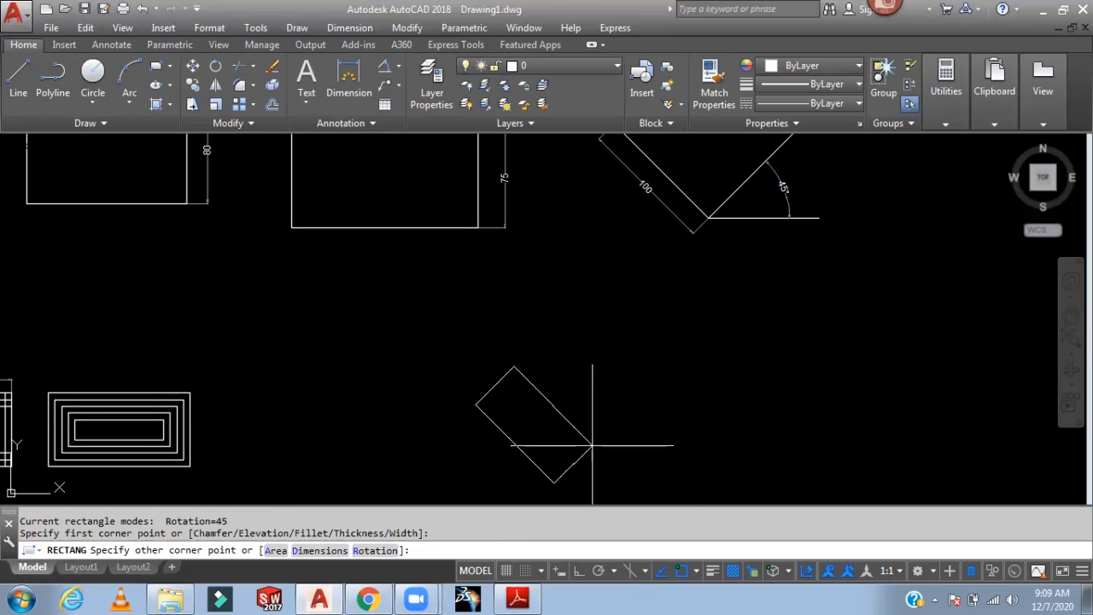
pyautogui.write('r')
pyautogui.press('Return')
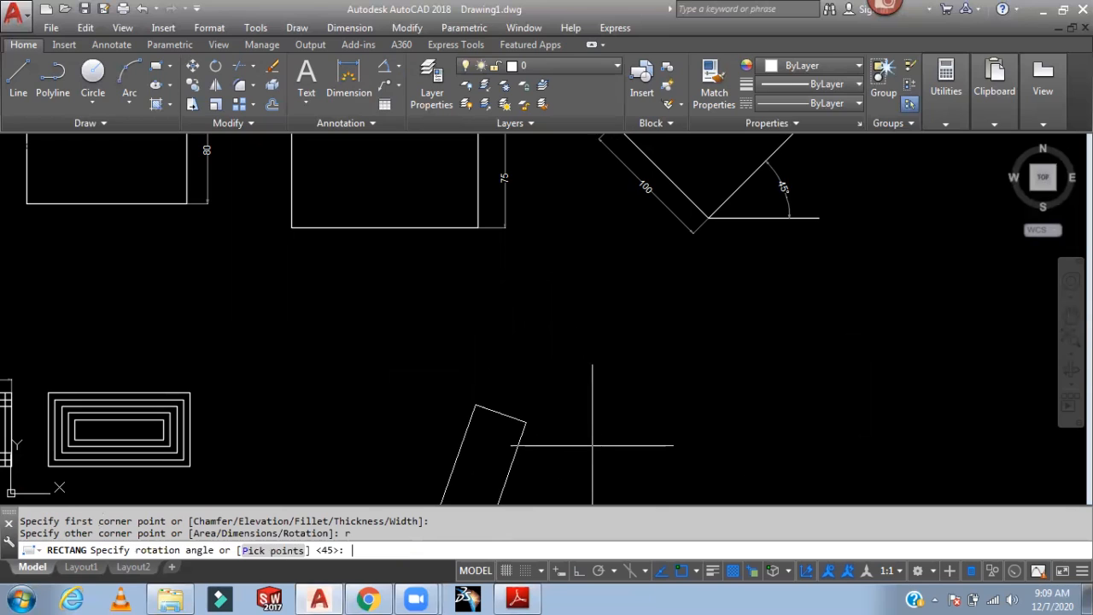
pyautogui.write('0')
pyautogui.press('Return')
pyautogui.press('Escape')
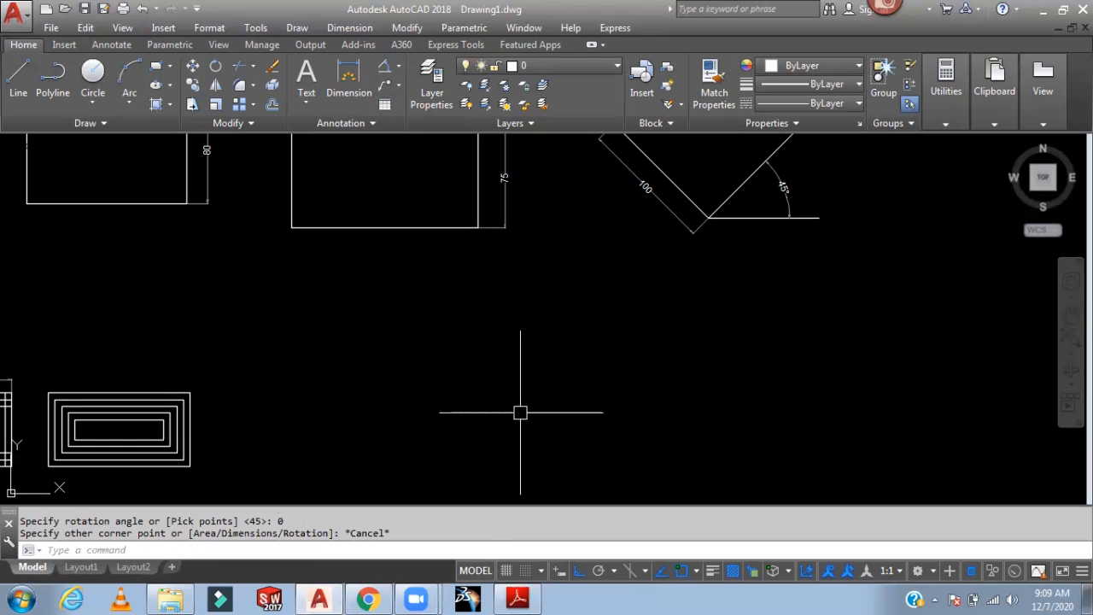
# Start a rectangle with the Chamfer option and set both chamfer distances to 20.
pyautogui.write('rec')
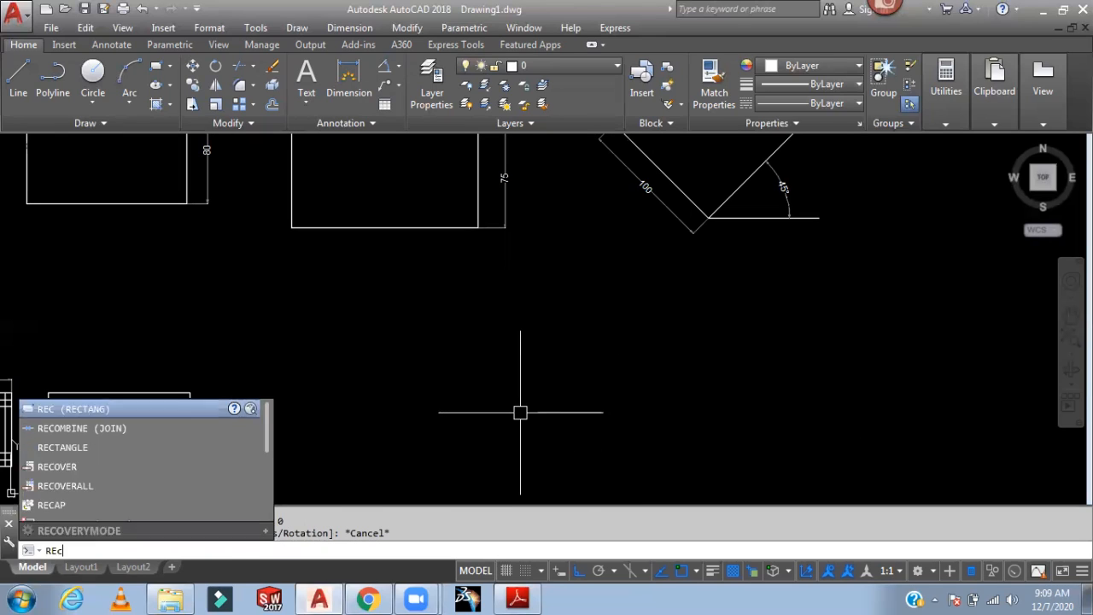
pyautogui.press('Return')
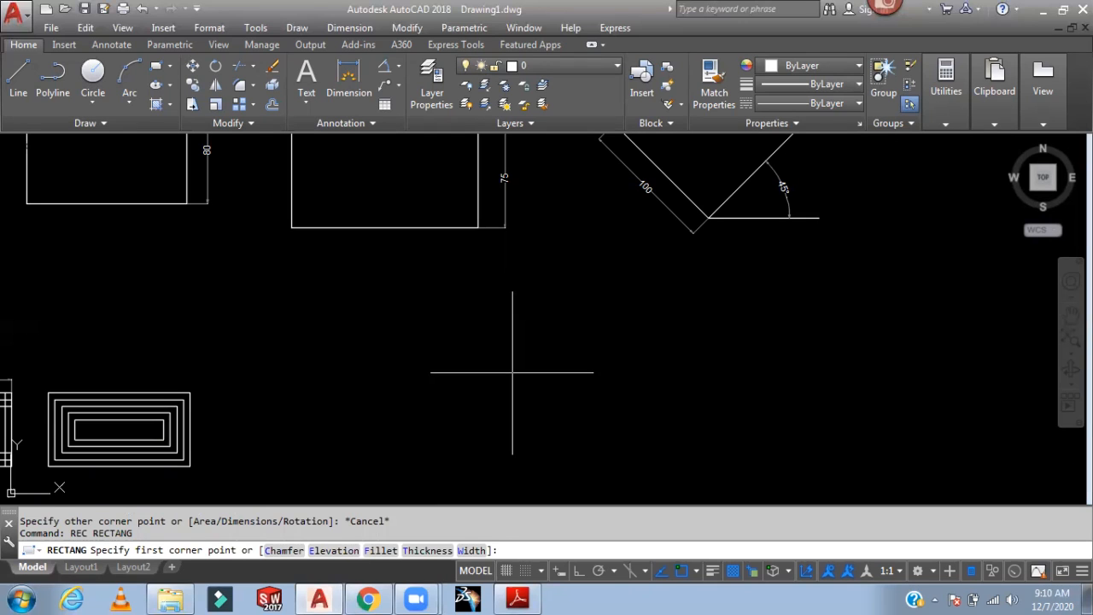
pyautogui.write('c')
pyautogui.press('Return')
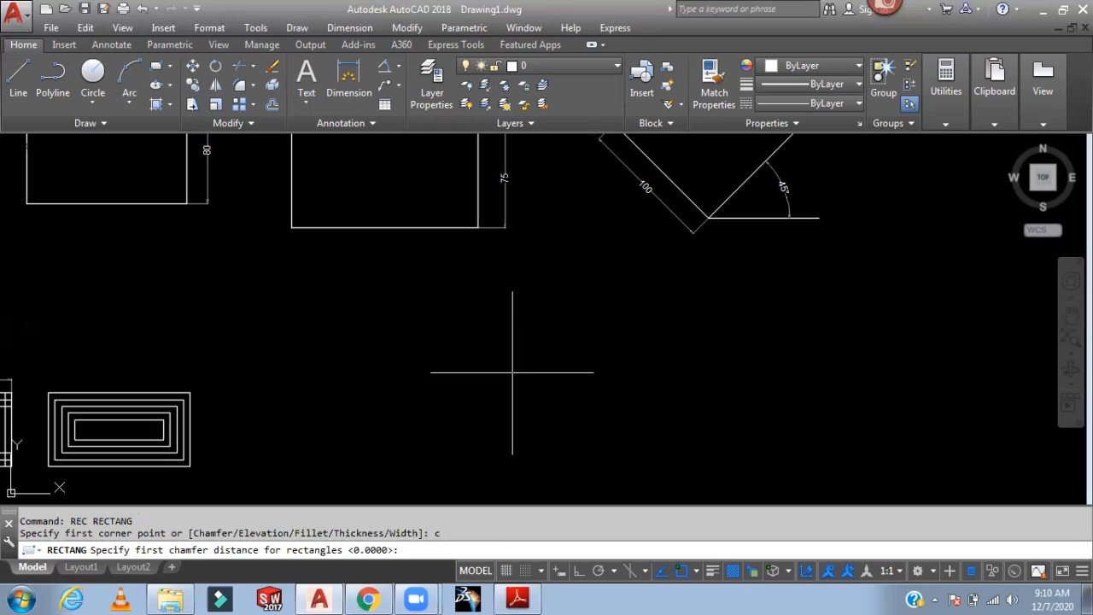
pyautogui.write('20')
pyautogui.press('Return')
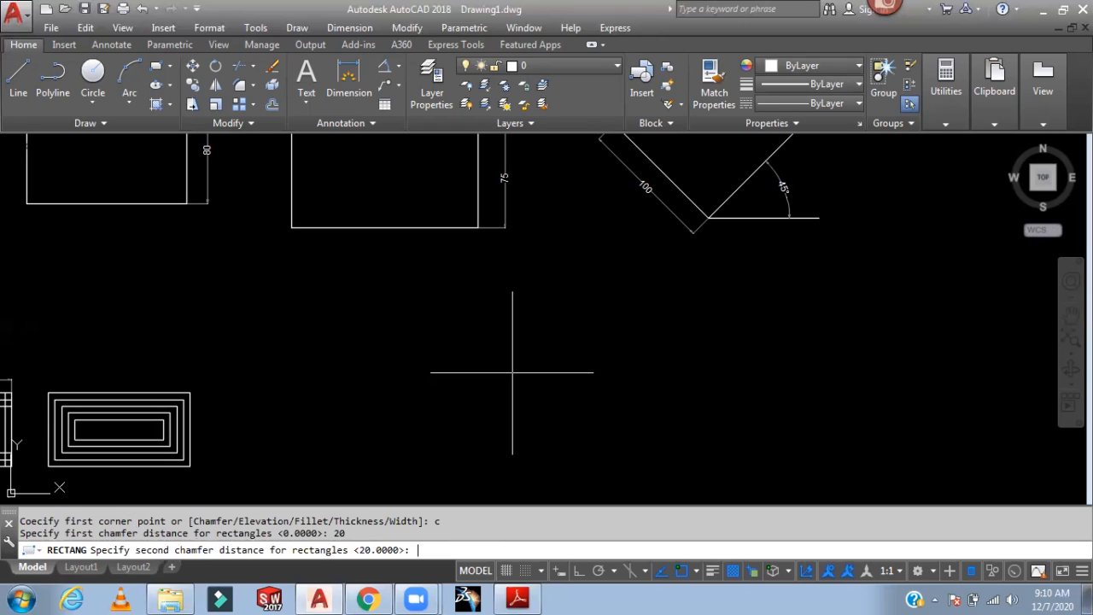
pyautogui.write('20')
pyautogui.press('Return')
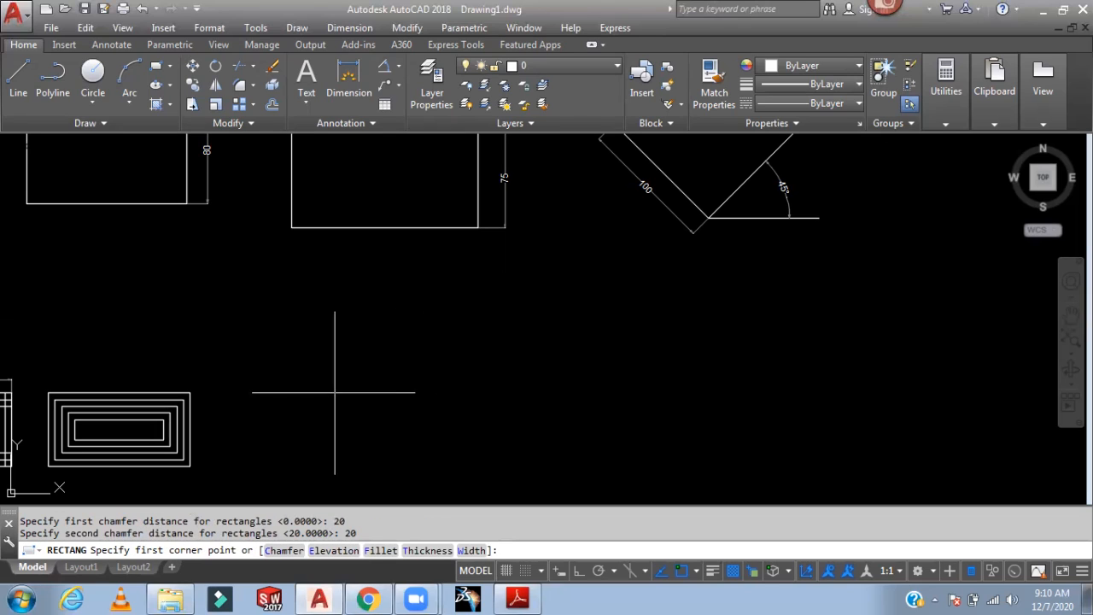
# Place the chamfered rectangle in the empty area beside the nested rectangles, with length 120 and width 80.
pyautogui.click(338, 376)
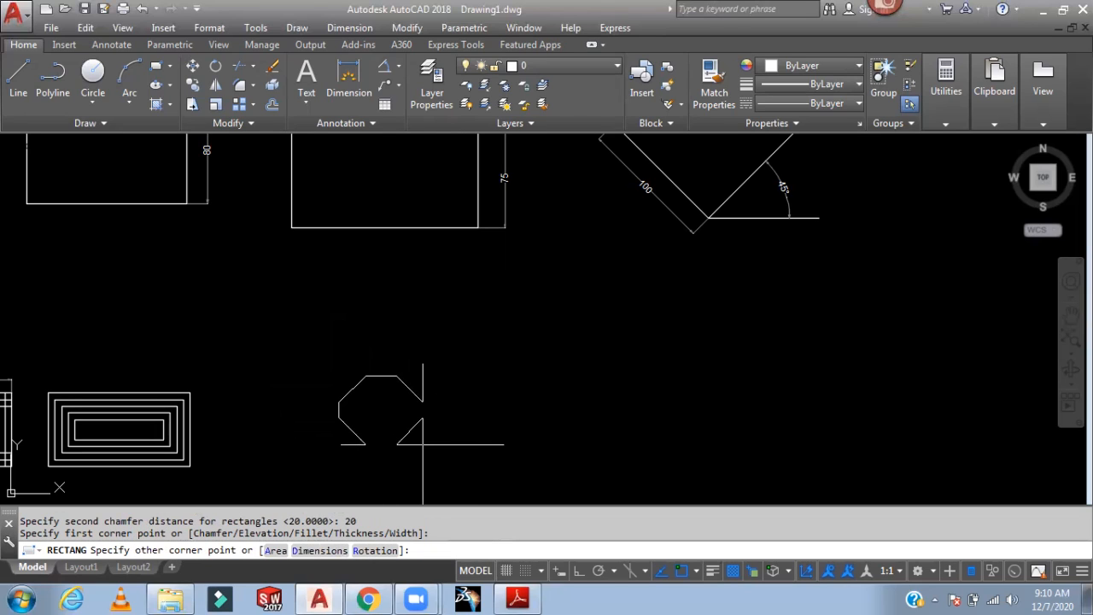
pyautogui.write('d')
pyautogui.press('Return')
pyautogui.write('120')
pyautogui.press('Return')
pyautogui.write('80')
pyautogui.press('Return')
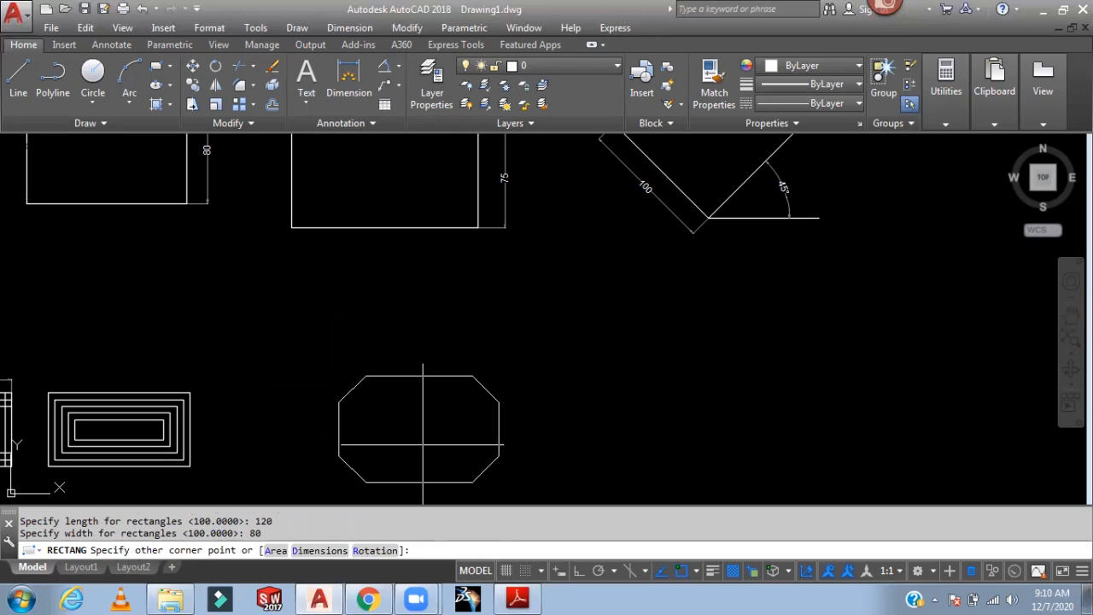
pyautogui.scroll(3, 423, 443)
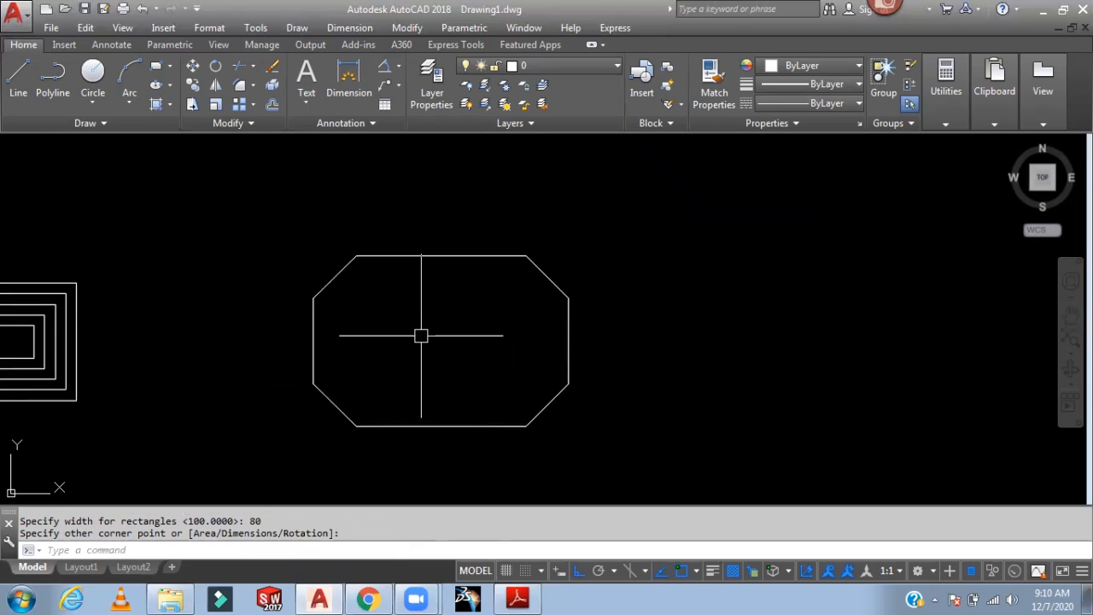
# Add a vertical linear dimension to the upper-left chamfer, placed outside the rectangle.
pyautogui.write('dli')
pyautogui.press('Return')
pyautogui.click(312, 298)
pyautogui.click(333, 273)
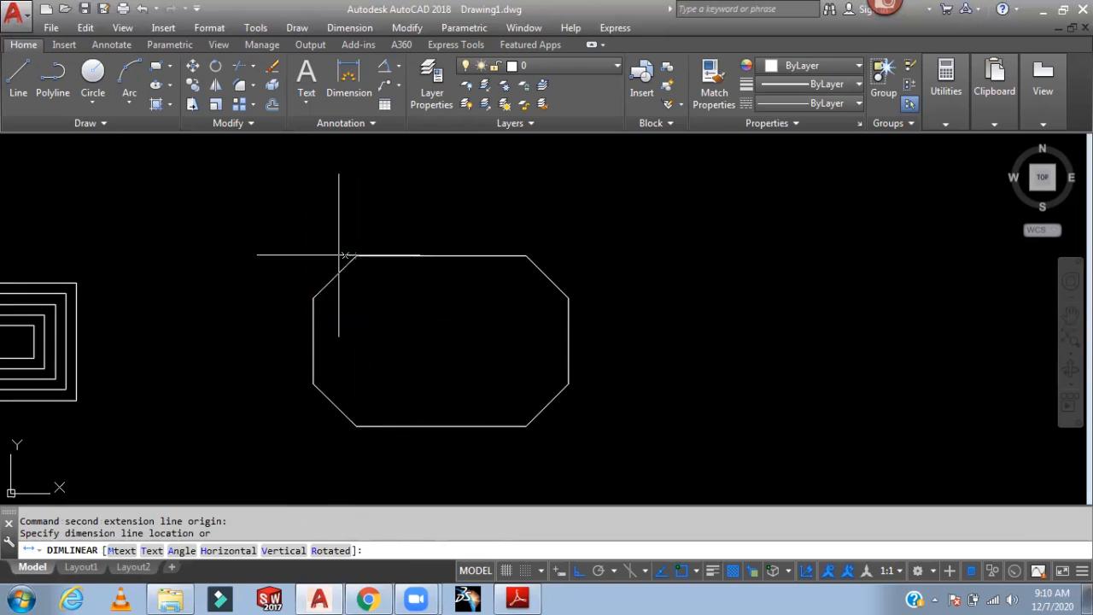
pyautogui.click(290, 228)
pyautogui.scroll(2, 376, 284)
pyautogui.scroll(2, 374, 283)
# Add a horizontal linear dimension to the upper-left chamfer, placed above the rectangle.
pyautogui.press('Return')
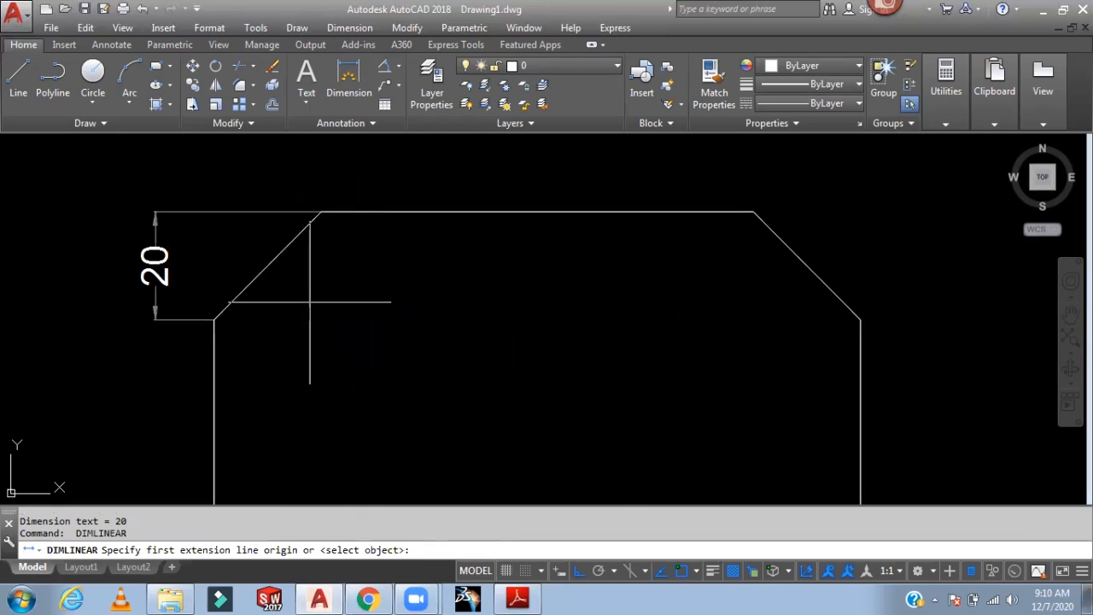
pyautogui.click(213, 317)
pyautogui.click(320, 212)
pyautogui.click(313, 164)
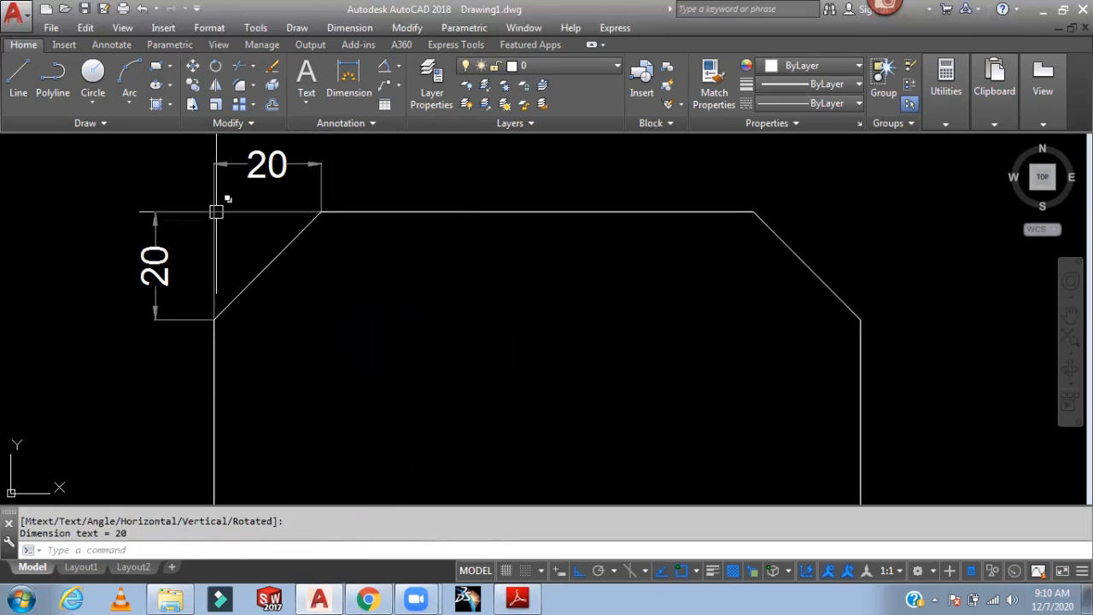
pyautogui.moveTo(217, 210)
pyautogui.mouseDown(button='middle')
pyautogui.moveTo(300, 283)
pyautogui.moveTo(326, 271)
pyautogui.mouseUp(button='middle')
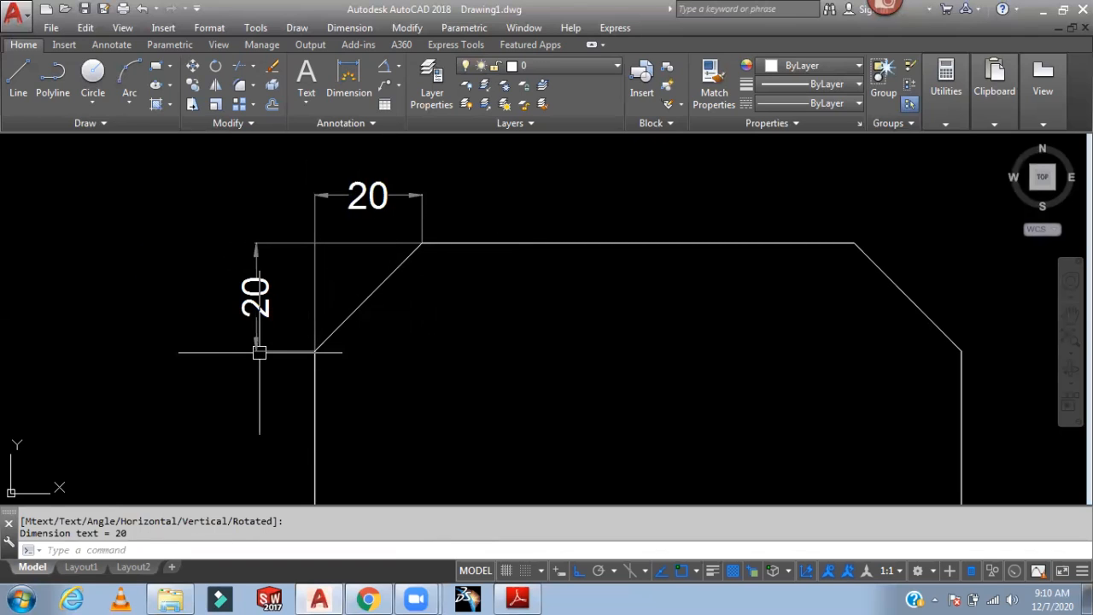
pyautogui.scroll(-3, 393, 353)
pyautogui.moveTo(466, 356); pyautogui.dragTo(425, 285, button='middle')
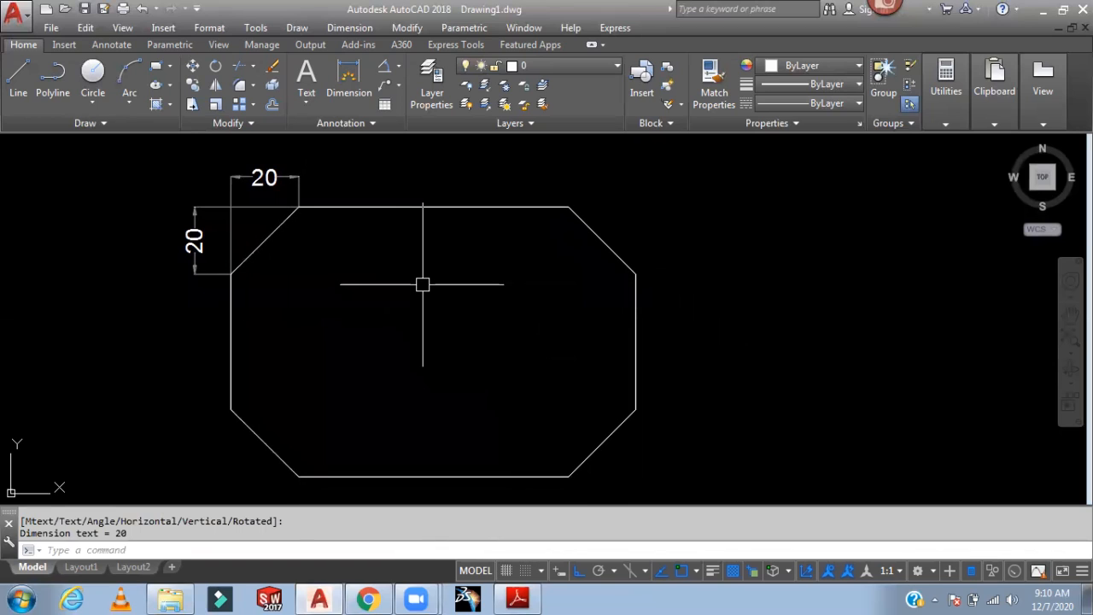
pyautogui.write('dli')
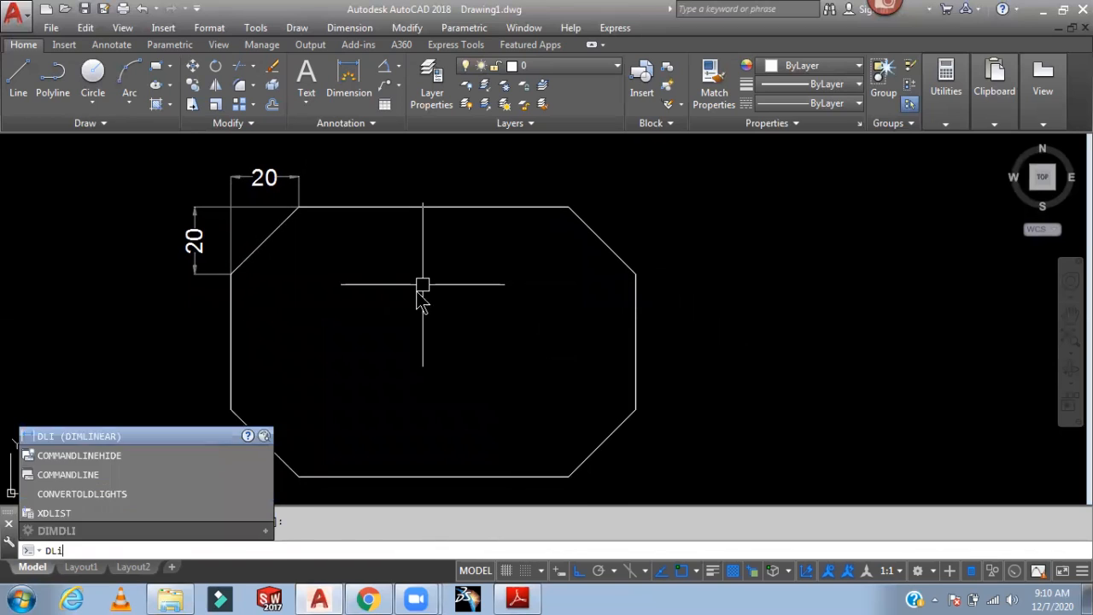
pyautogui.press('Return')
pyautogui.click(230, 341)
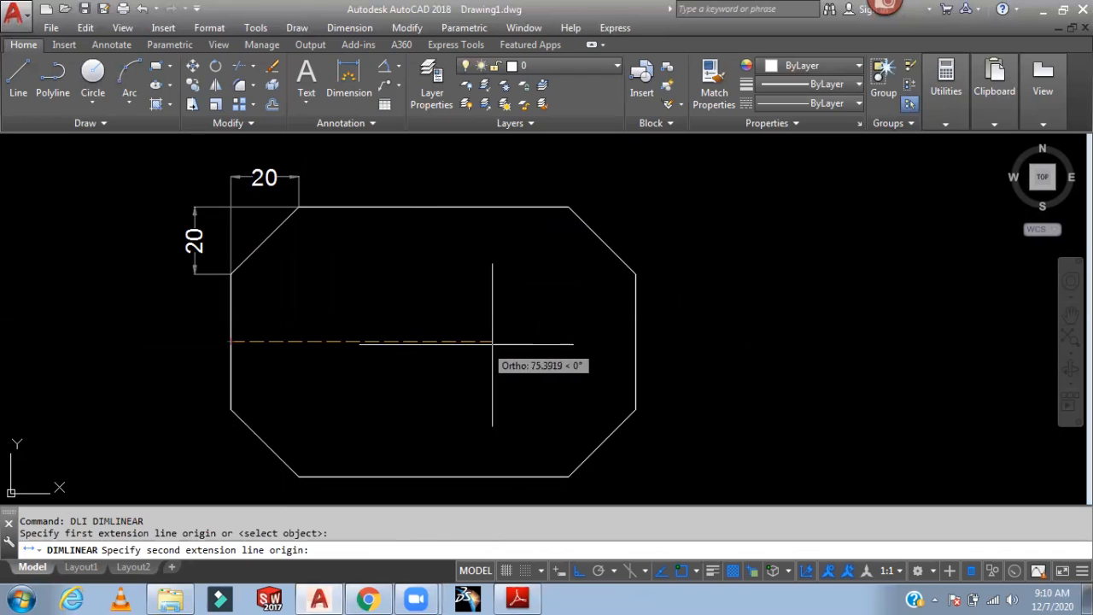
pyautogui.click(635, 341)
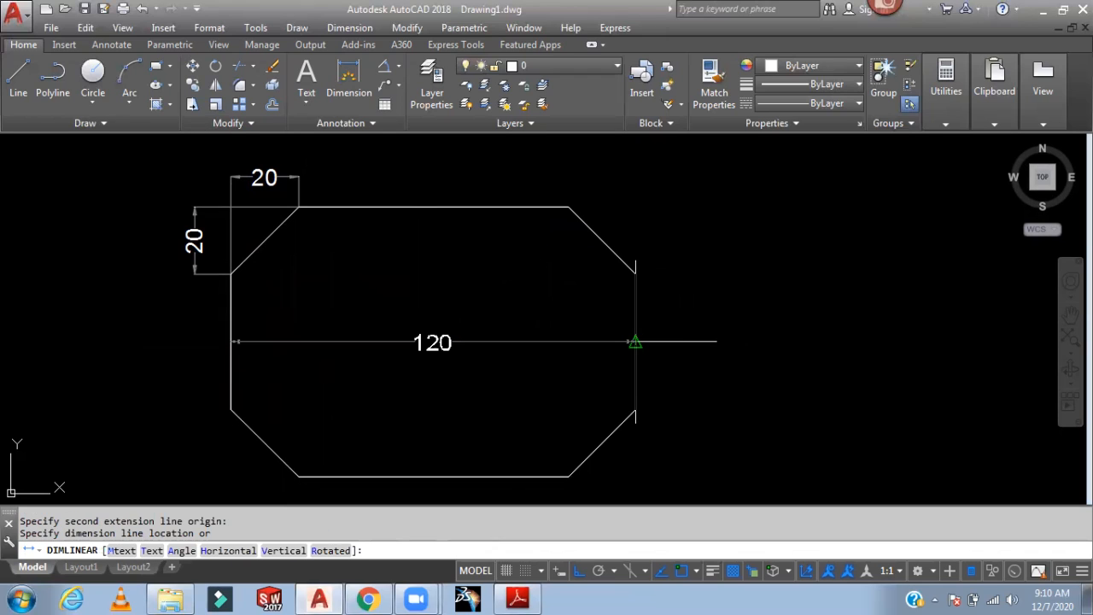
pyautogui.press('Escape')
# Add a linear dimension for the chamfered rectangle's overall length between the midpoints of its two vertical sides.
pyautogui.press('Return')
pyautogui.click(230, 341)
pyautogui.click(635, 342)
pyautogui.click(635, 341)
# Add a vertical linear dimension for the chamfered rectangle's overall height between its upper and lower edges.
pyautogui.press('Return')
pyautogui.click(509, 208)
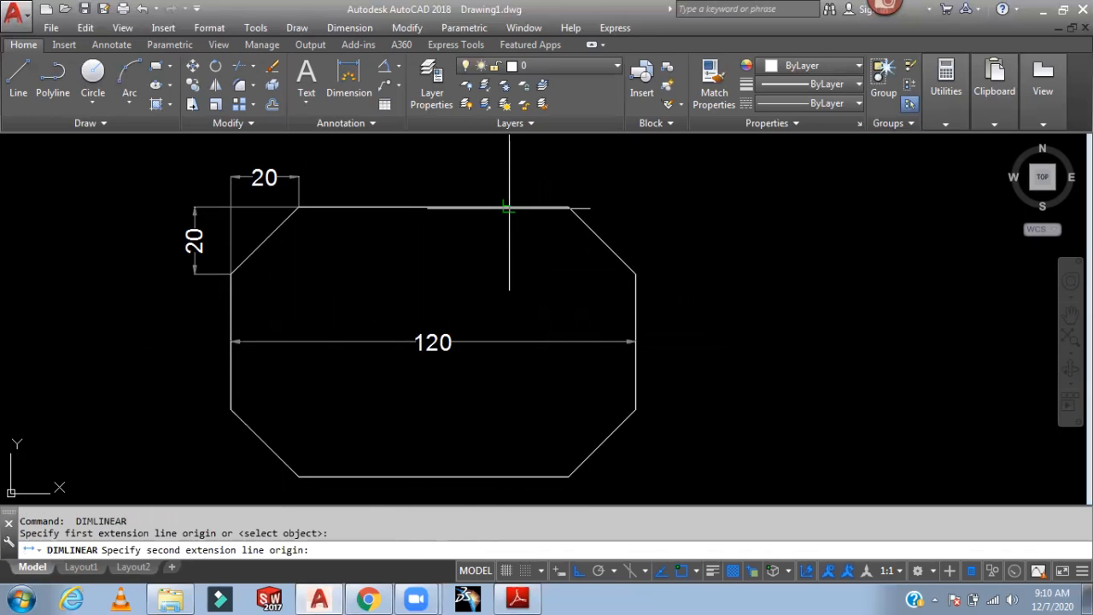
pyautogui.click(509, 476)
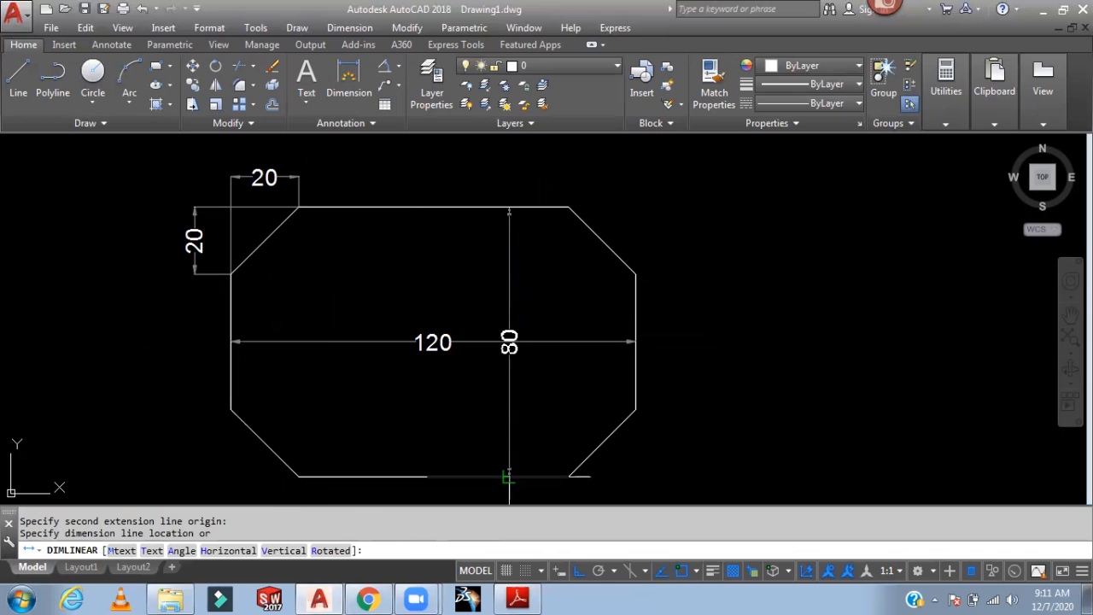
pyautogui.click(508, 477)
pyautogui.scroll(-2, 661, 349)
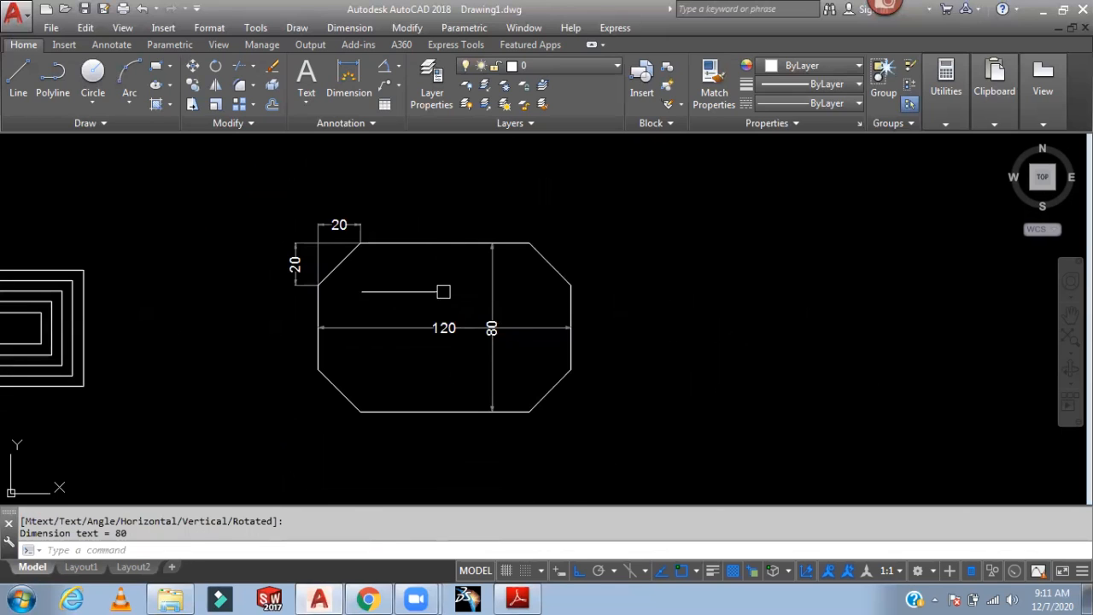
# Start a new rectangle with the Fillet option and set the fillet radius to 25.
pyautogui.moveTo(406, 286); pyautogui.dragTo(429, 229, button='middle')
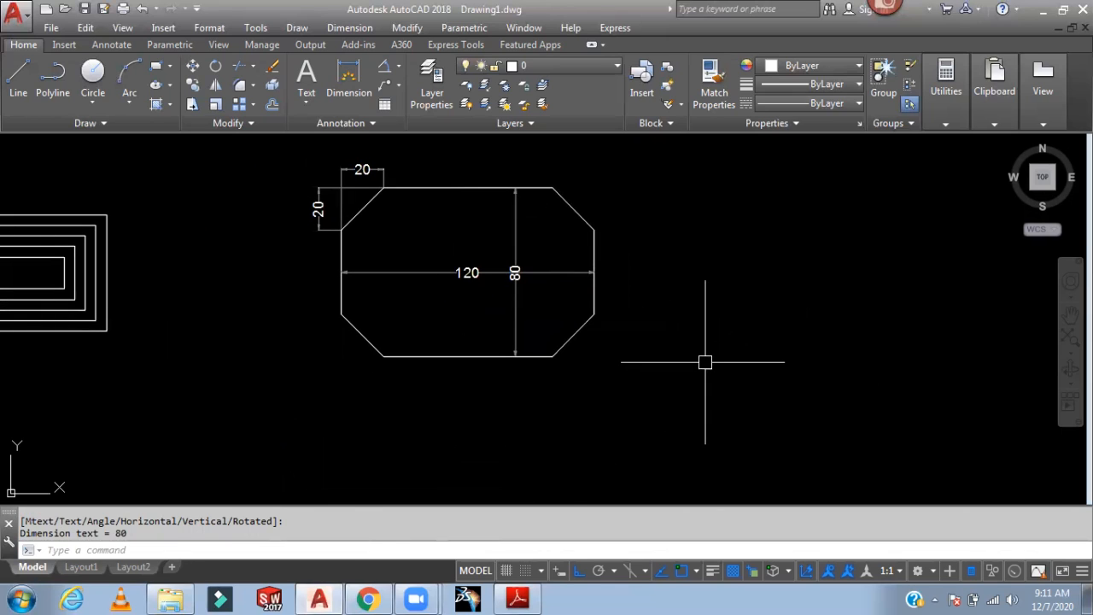
pyautogui.scroll(2, 705, 341)
pyautogui.scroll(-2, 788, 296)
pyautogui.moveTo(788, 295)
pyautogui.mouseDown(button='middle')
pyautogui.moveTo(769, 348)
pyautogui.moveTo(782, 356)
pyautogui.mouseUp(button='middle')
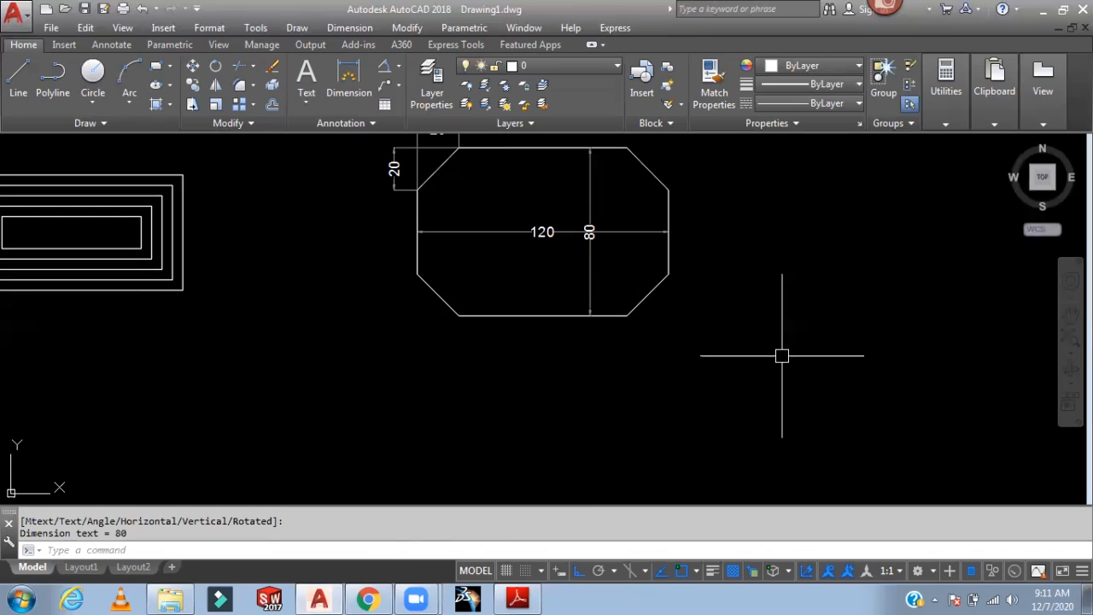
pyautogui.write('rec')
pyautogui.press('Return')
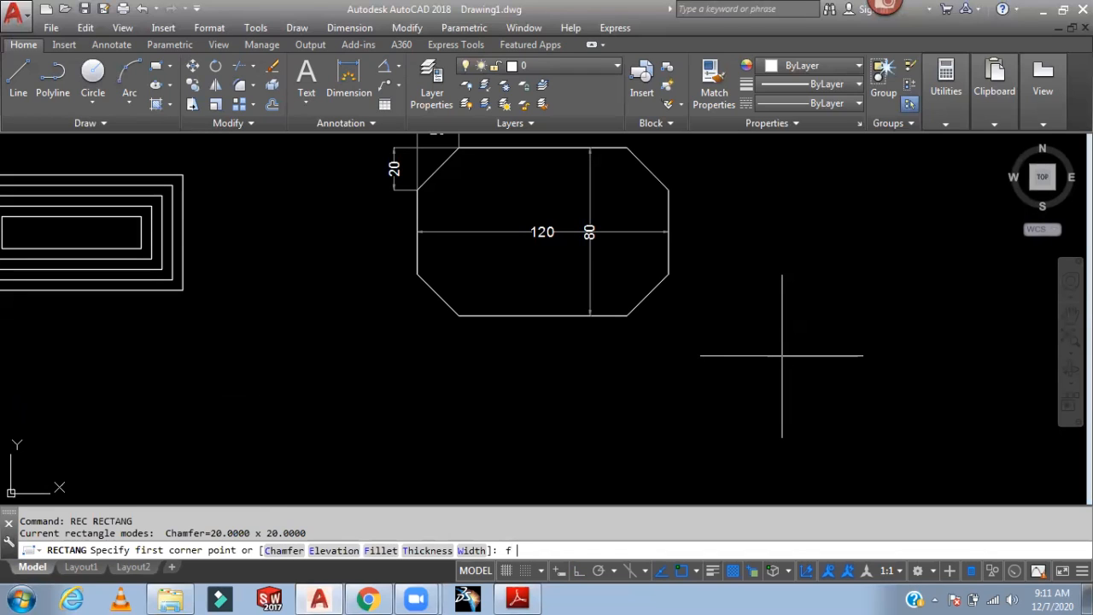
pyautogui.write('f')
pyautogui.press('Return')
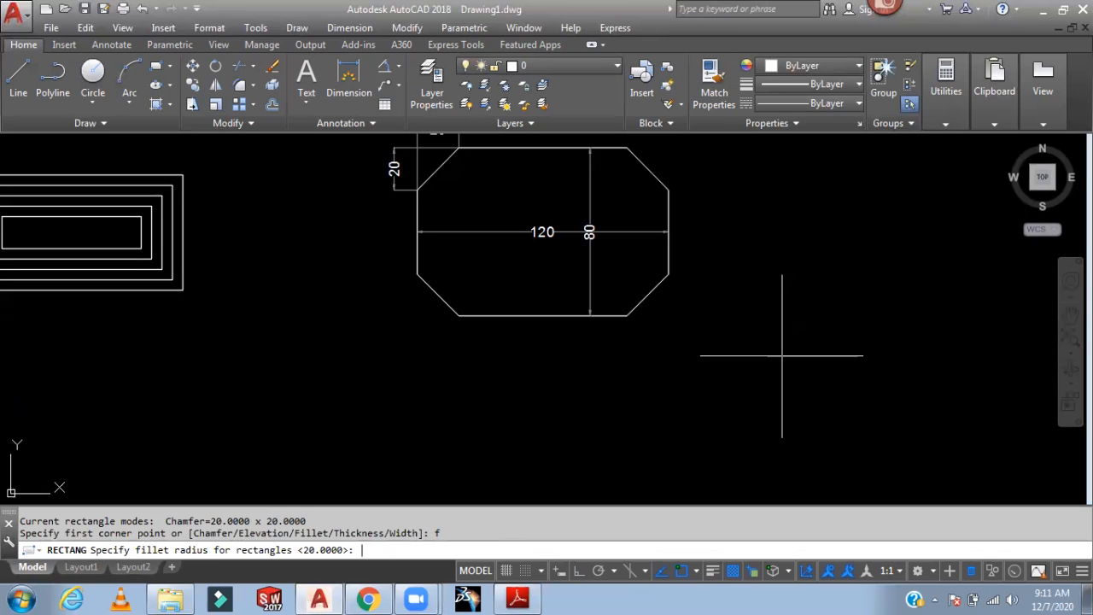
pyautogui.write('25')
pyautogui.press('Return')
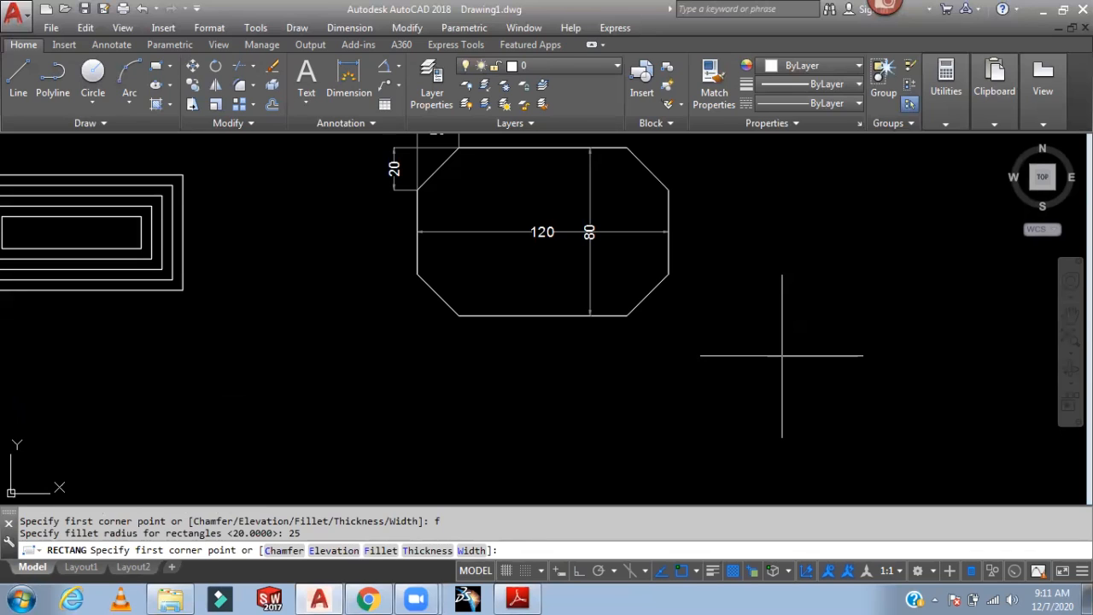
# Place the filleted rectangle below the chamfered one, with length 140 and width 90.
pyautogui.moveTo(773, 401)
pyautogui.mouseDown(button='middle')
pyautogui.moveTo(763, 319)
pyautogui.moveTo(749, 314)
pyautogui.mouseUp(button='middle')
pyautogui.click(297, 340)
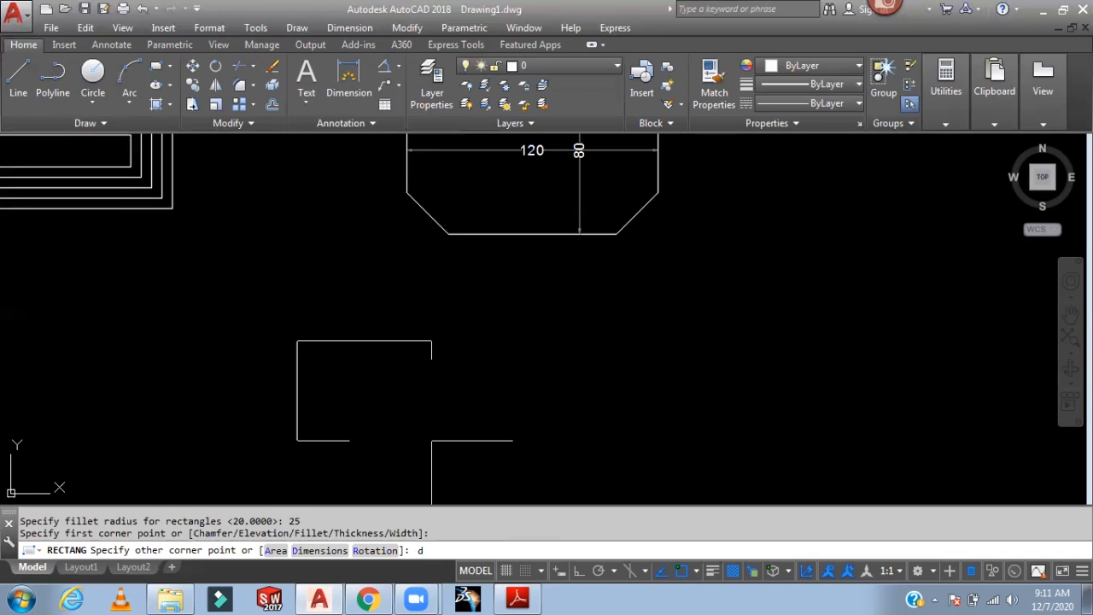
pyautogui.press('Return')
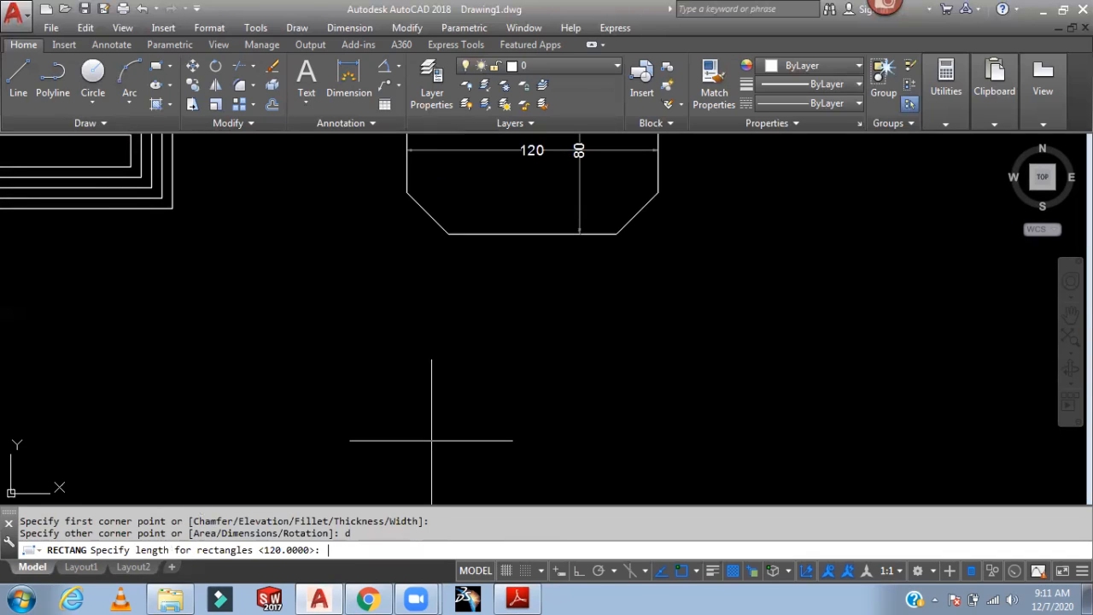
pyautogui.write('140')
pyautogui.press('Return')
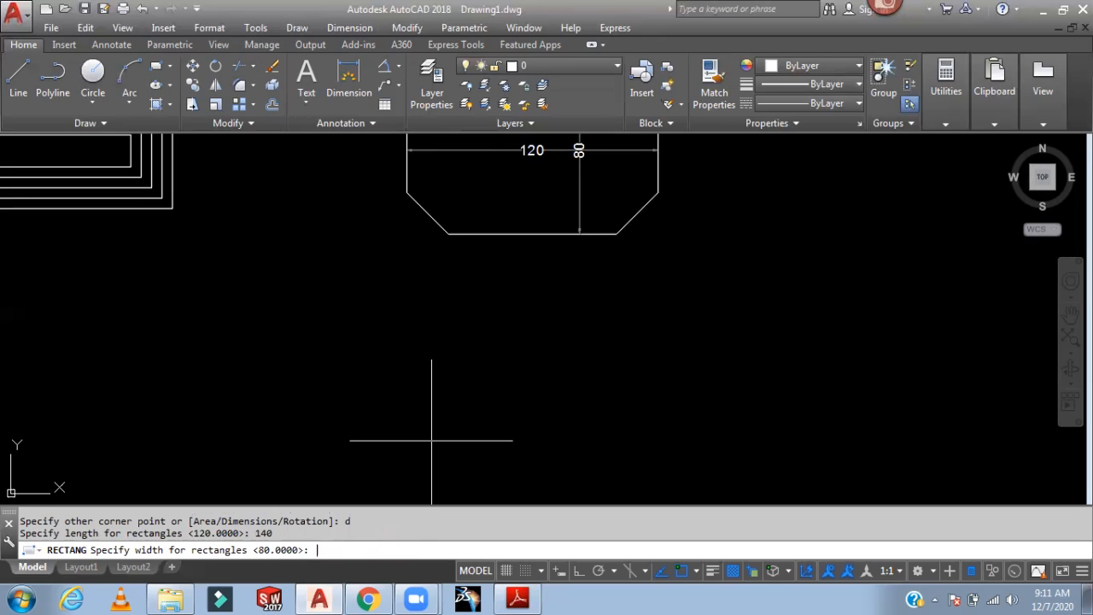
pyautogui.write('90')
pyautogui.press('Return')
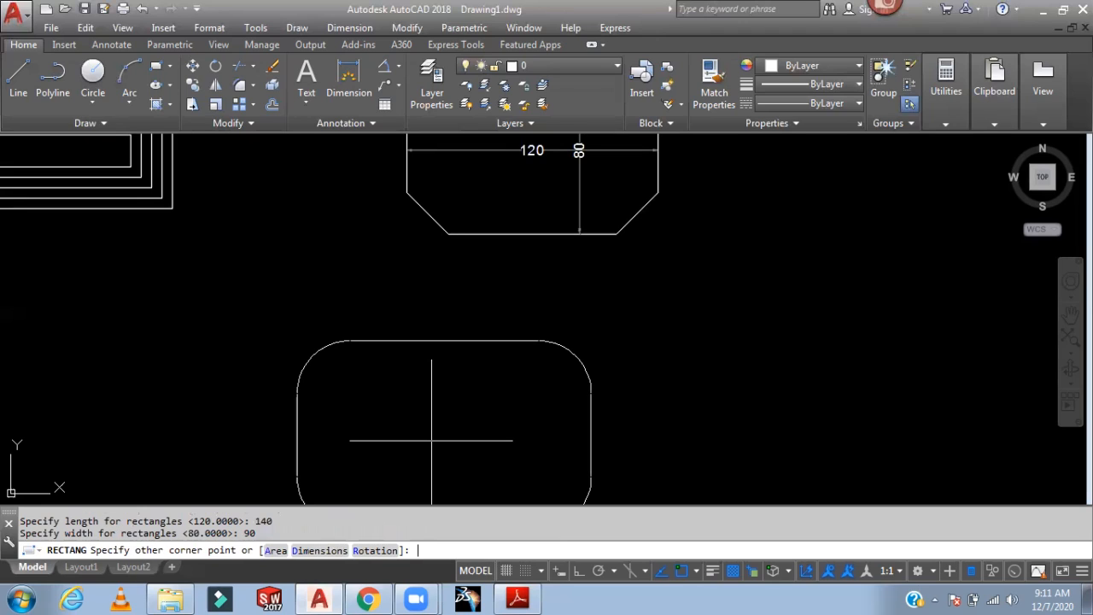
pyautogui.click(431, 440)
# Add a radius dimension to the filleted rectangle's upper-right corner, placed outside the shape.
pyautogui.moveTo(452, 418)
pyautogui.mouseDown(button='middle')
pyautogui.moveTo(478, 385)
pyautogui.moveTo(472, 298)
pyautogui.moveTo(563, 248)
pyautogui.mouseUp(button='middle')
pyautogui.scroll(2, 506, 277)
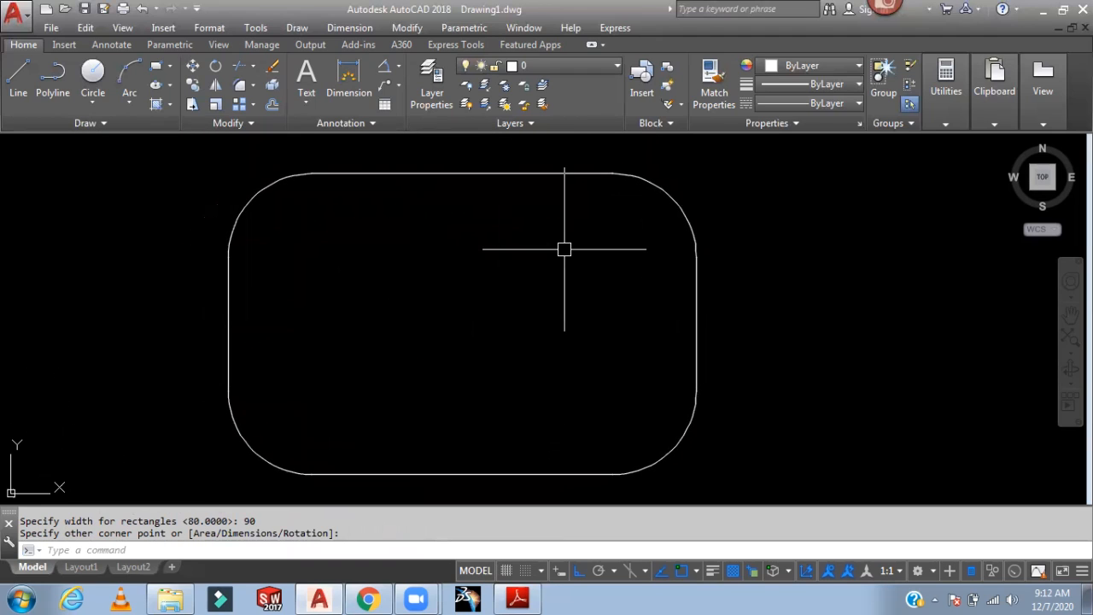
pyautogui.click(398, 66)
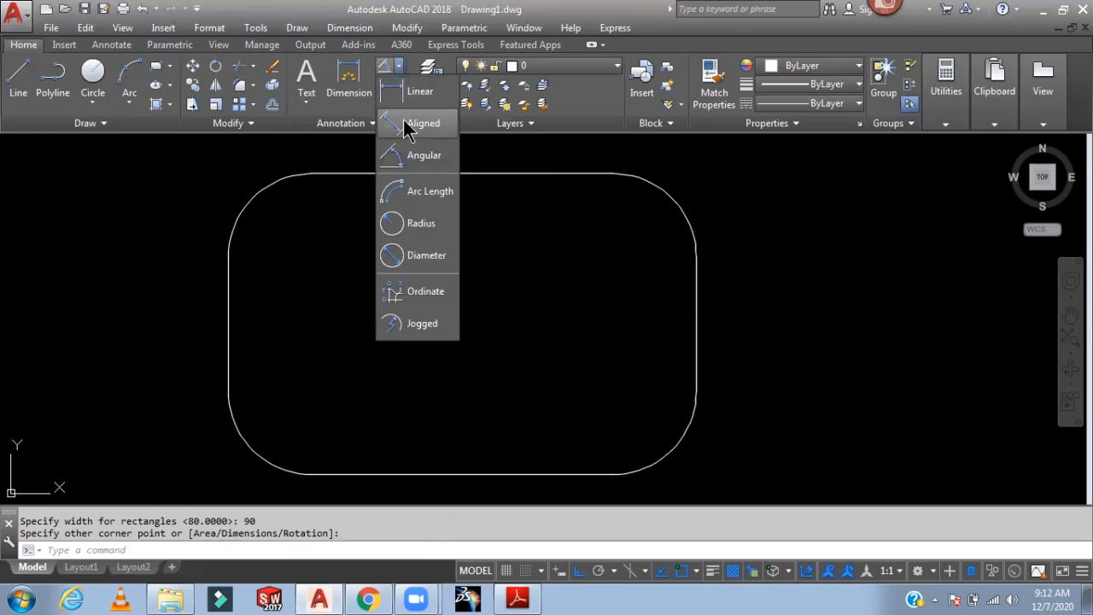
pyautogui.click(415, 223)
pyautogui.click(676, 203)
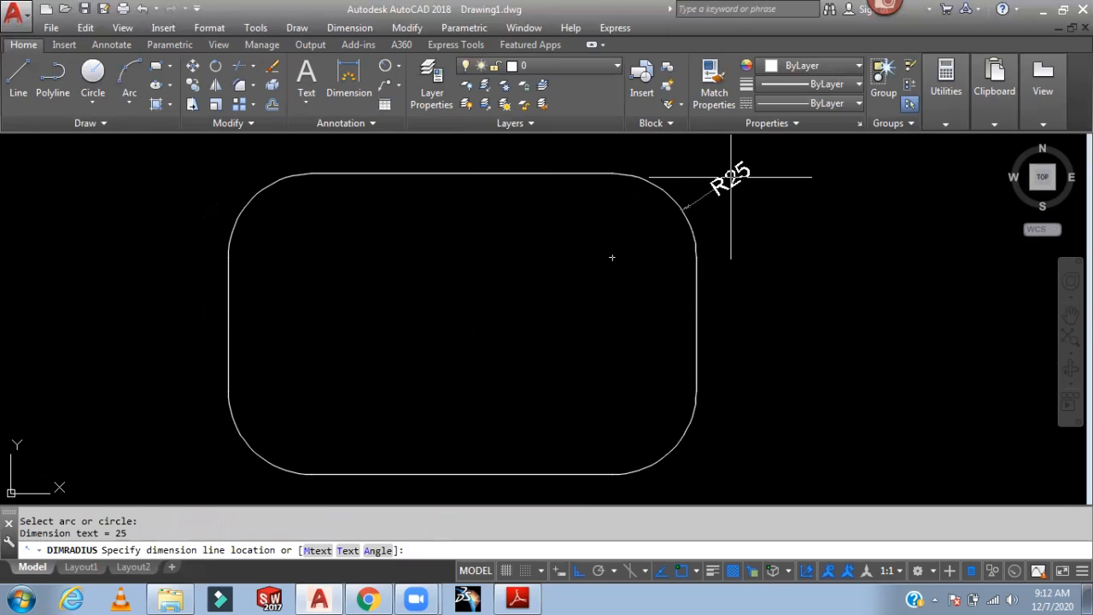
pyautogui.click(730, 177)
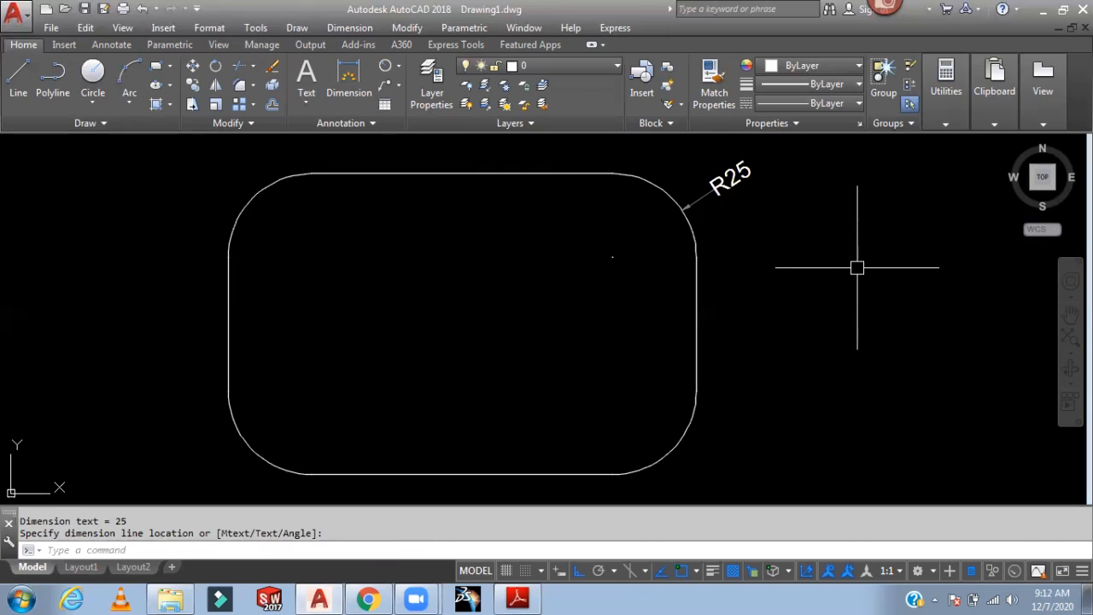
# Add a horizontal linear dimension for the filleted rectangle's overall length, placed across its interior.
pyautogui.write('dli')
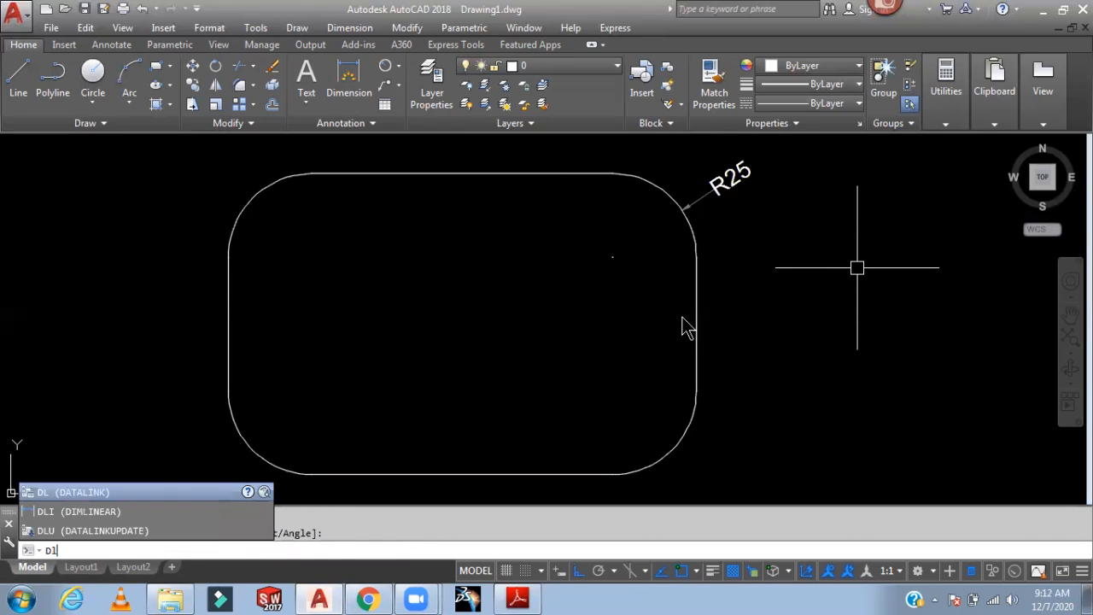
pyautogui.press('Return')
pyautogui.click(228, 323)
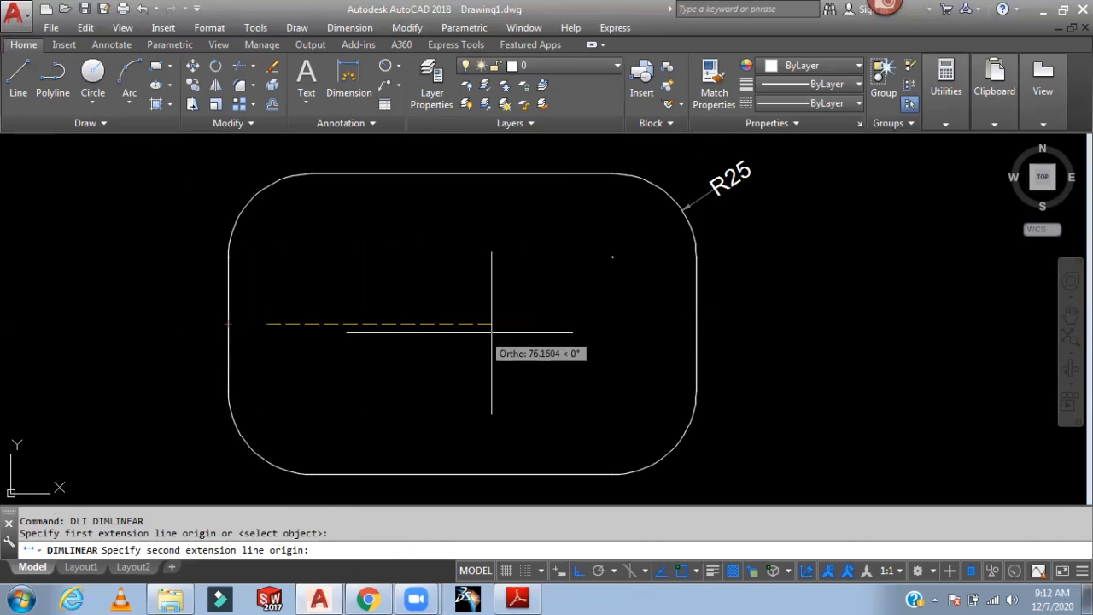
pyautogui.click(695, 324)
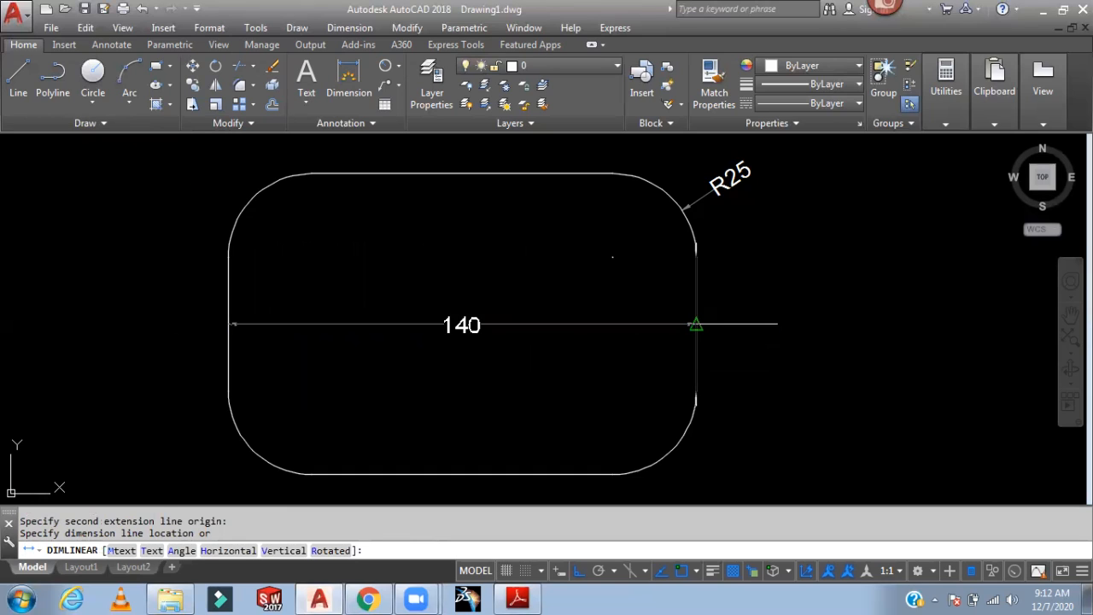
pyautogui.click(639, 331)
# Add a vertical linear dimension for the filleted rectangle's overall height between its upper and lower edges.
pyautogui.press('Return')
pyautogui.click(551, 174)
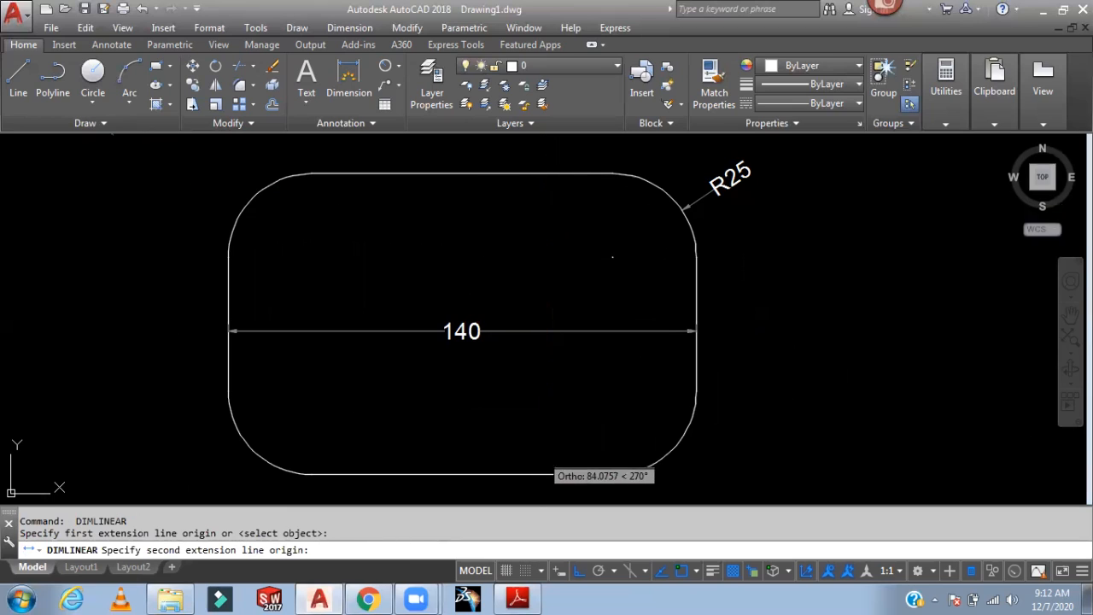
pyautogui.click(543, 473)
pyautogui.click(542, 471)
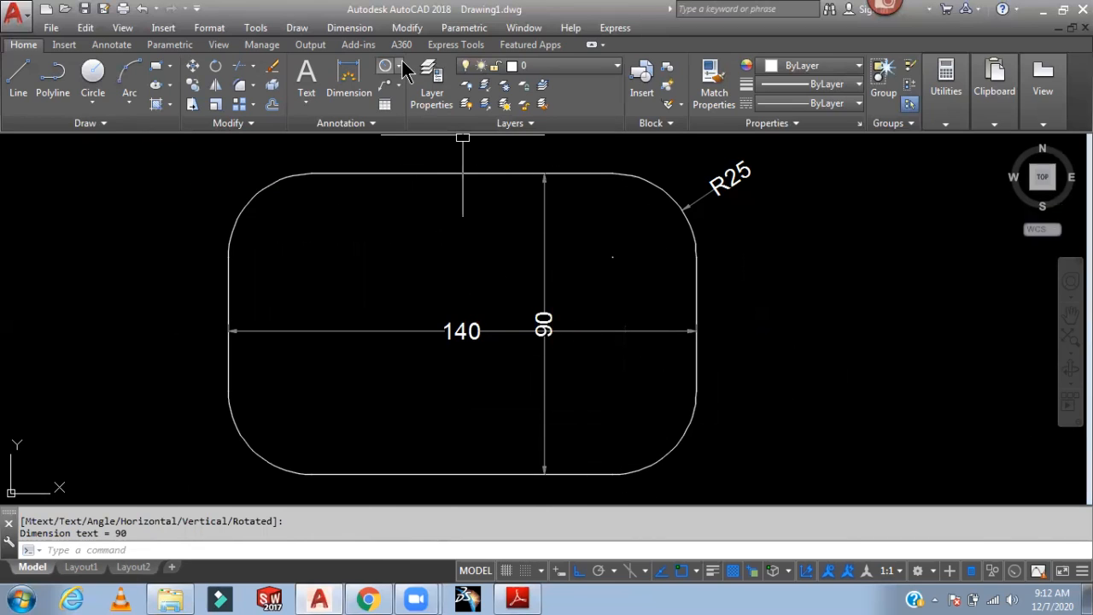
pyautogui.click(399, 66)
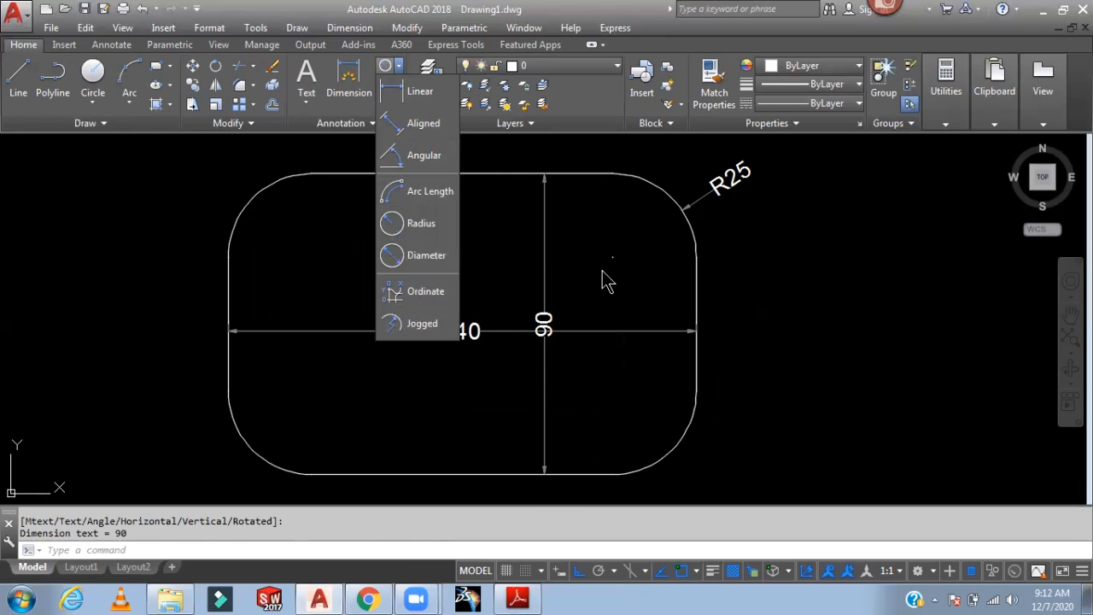
pyautogui.click(607, 286)
# Start a new rectangle with the Width option and set the line width to 6.
pyautogui.scroll(-2, 726, 277)
pyautogui.moveTo(726, 278)
pyautogui.mouseDown(button='middle')
pyautogui.moveTo(731, 222)
pyautogui.moveTo(666, 231)
pyautogui.moveTo(658, 191)
pyautogui.mouseUp(button='middle')
pyautogui.scroll(-3, 678, 242)
pyautogui.write('rec')
pyautogui.press('Return')
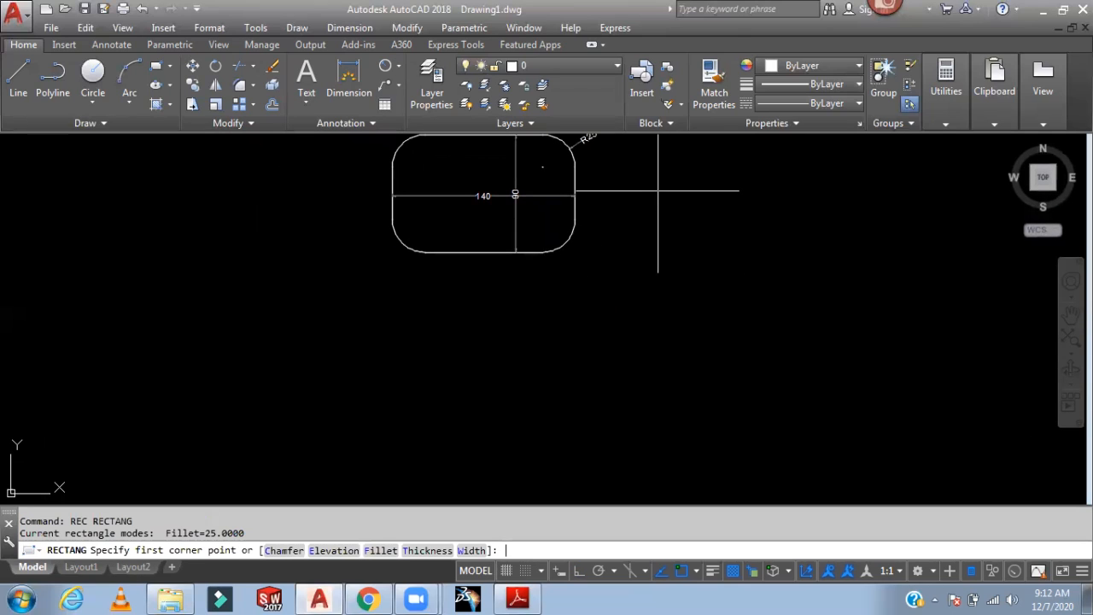
pyautogui.write('w')
pyautogui.press('Return')
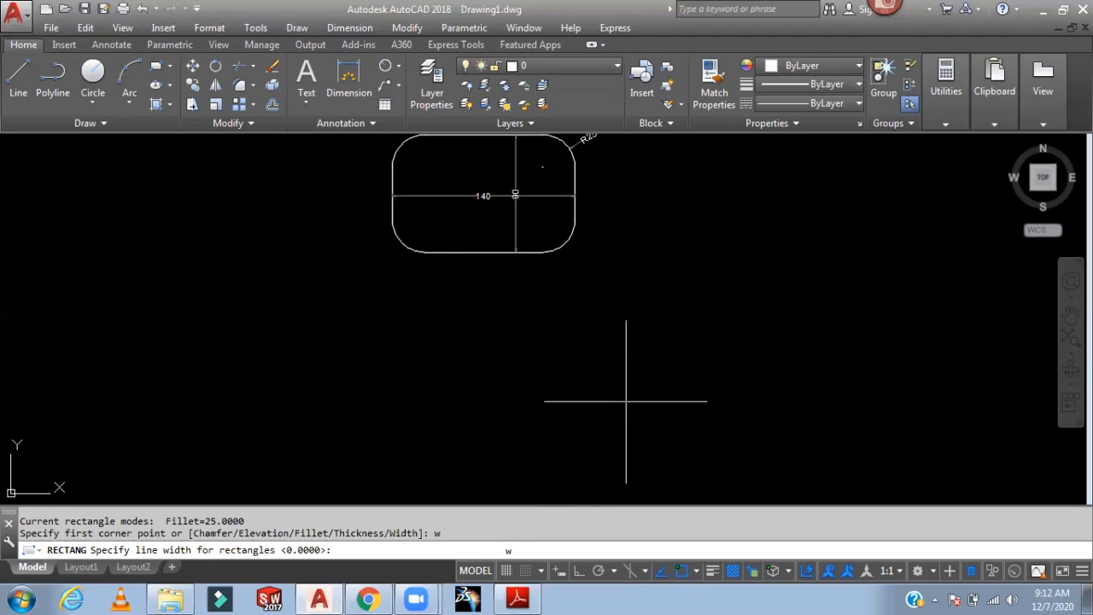
pyautogui.write('6')
pyautogui.press('Return')
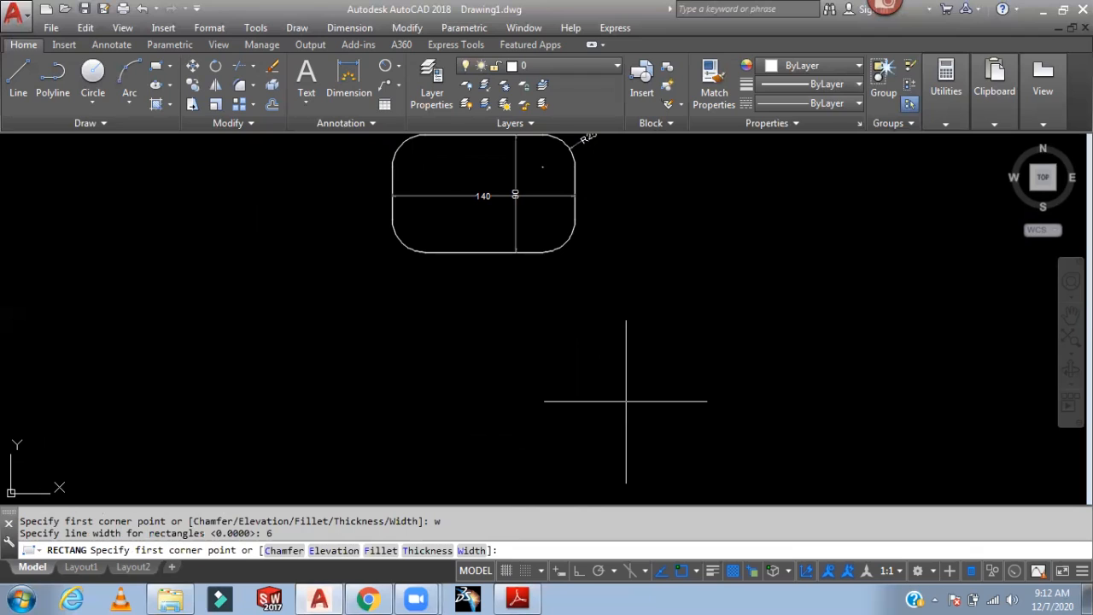
# Place the thick-lined filleted rectangle below and to the left of the dimensioned one, with length 120 and width 80.
pyautogui.click(277, 316)
pyautogui.write('d')
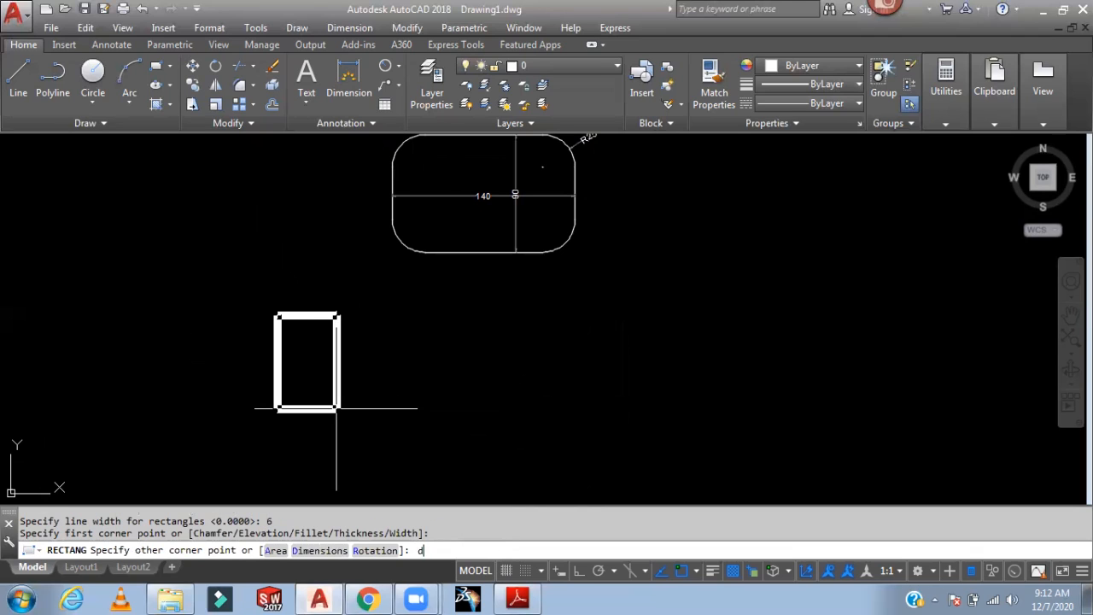
pyautogui.press('Return')
pyautogui.write('120')
pyautogui.press('Return')
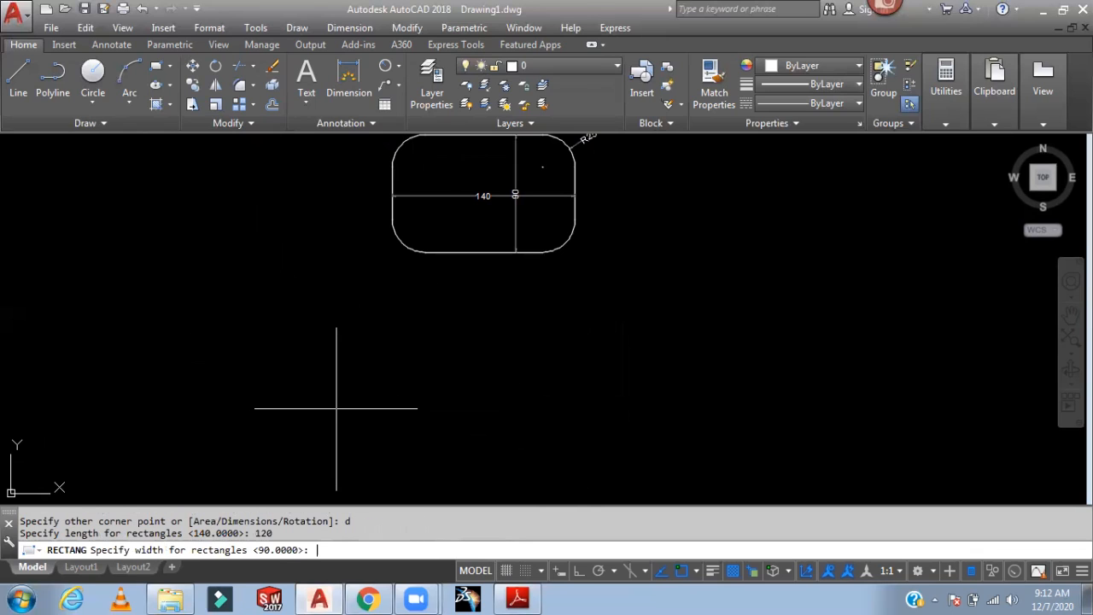
pyautogui.write('80')
pyautogui.press('Return')
pyautogui.click(334, 401)
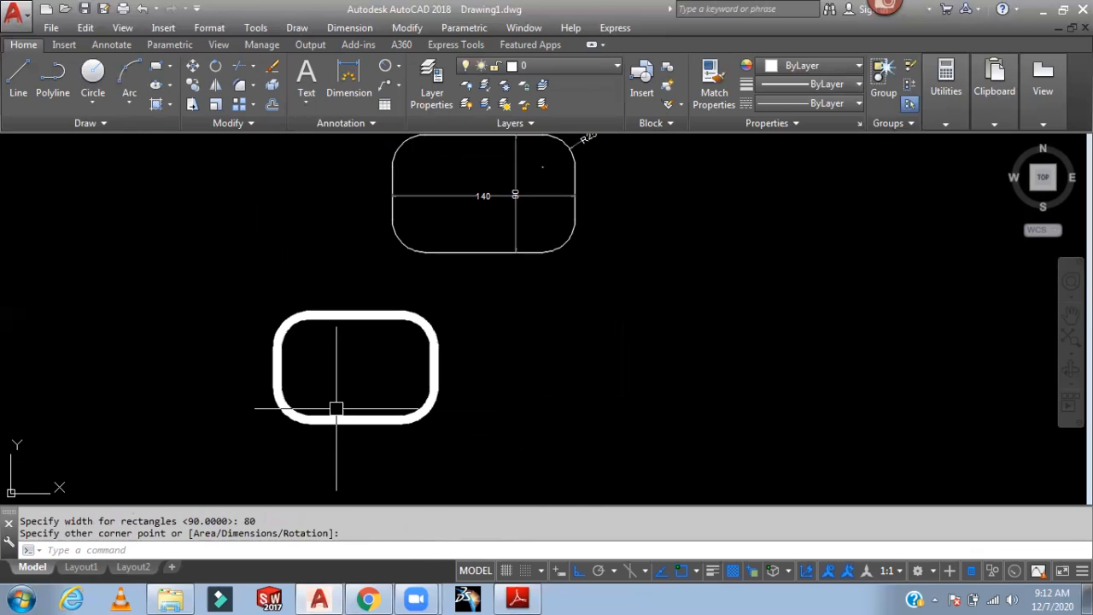
# Start another rectangle with the Fillet option and set the fillet radius to 0.
pyautogui.moveTo(515, 367); pyautogui.dragTo(585, 361, button='middle')
pyautogui.scroll(2, 407, 353)
pyautogui.moveTo(404, 356); pyautogui.dragTo(413, 318, button='middle')
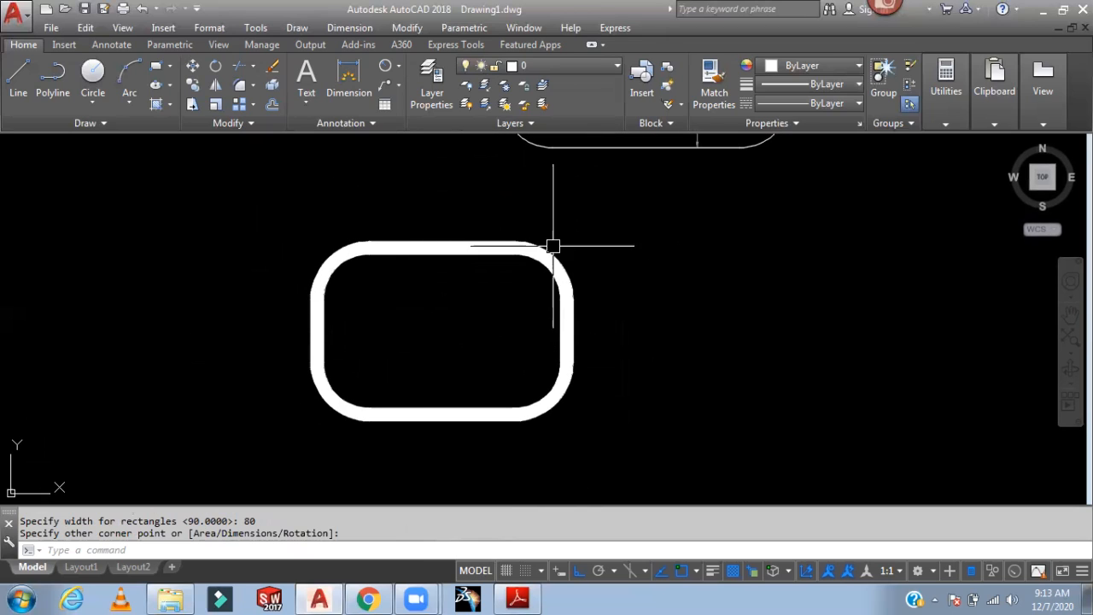
pyautogui.moveTo(686, 259); pyautogui.dragTo(617, 274, button='middle')
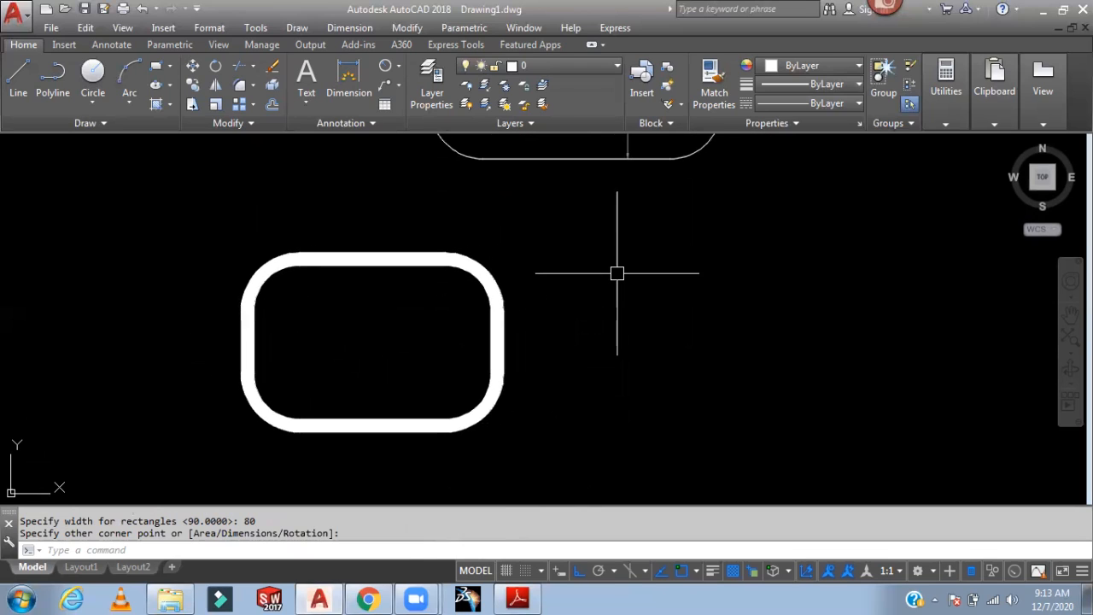
pyautogui.write('REc')
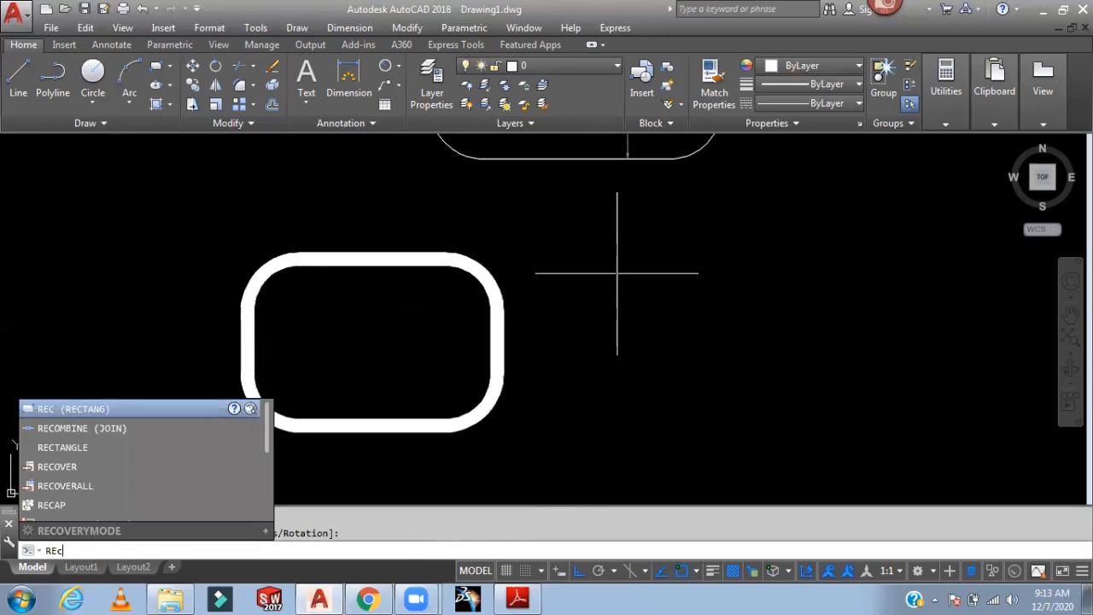
pyautogui.press('Return')
pyautogui.write('f')
pyautogui.press('Return')
pyautogui.write('0')
pyautogui.press('Return')
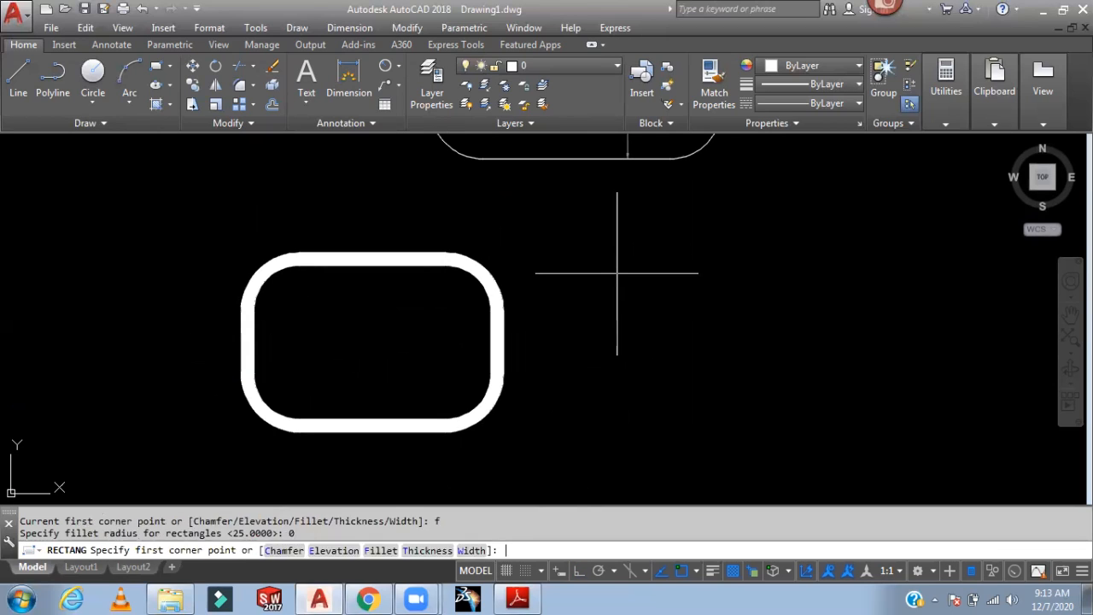
# Place the square-cornered thick rectangle to the right of the thick filleted one, with length 120 and width 80.
pyautogui.moveTo(692, 289); pyautogui.dragTo(609, 278, button='middle')
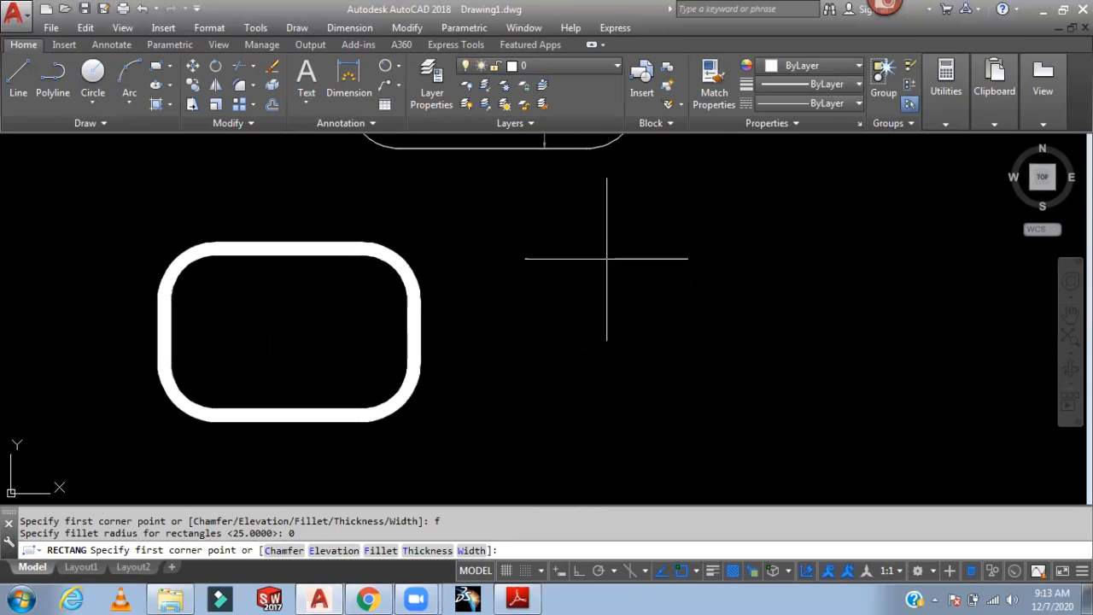
pyautogui.write('d')
pyautogui.press('Return')
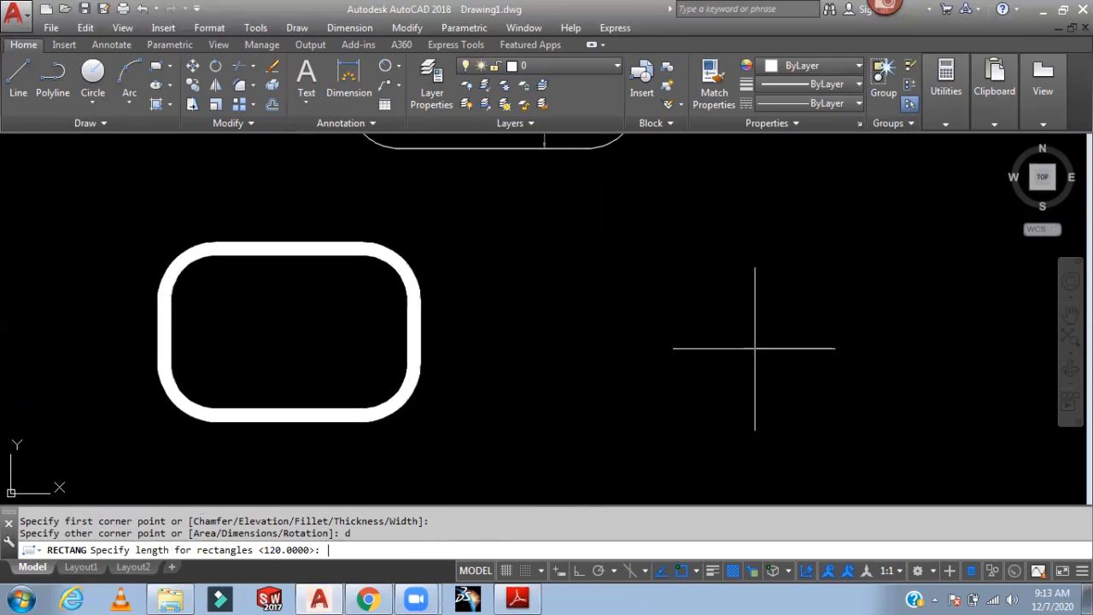
pyautogui.write('120')
pyautogui.press('Return')
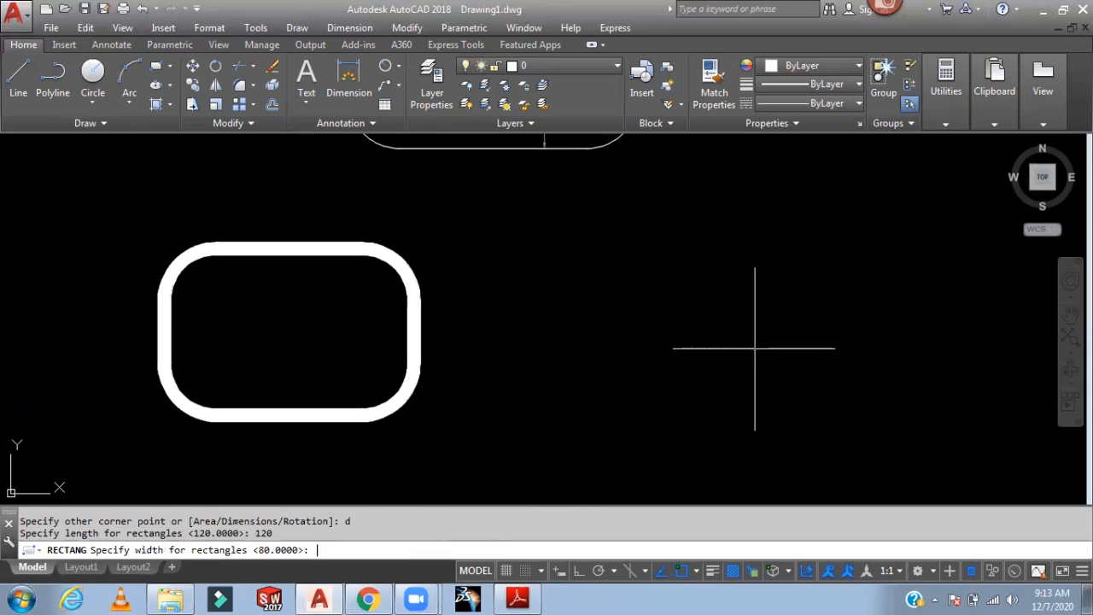
pyautogui.write('80')
pyautogui.press('Return')
pyautogui.click(755, 349)
# Review all the drawn rectangles, comparing the width, fillet, chamfer, offset, area, dimensions and rotation examples.
pyautogui.scroll(-6, 754, 348)
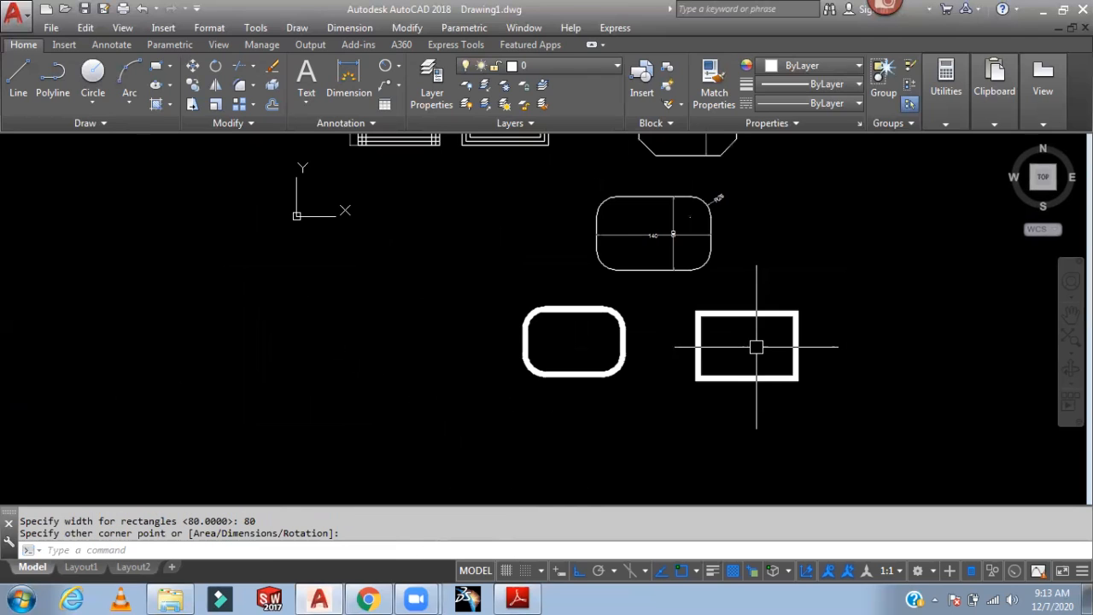
pyautogui.moveTo(680, 352)
pyautogui.mouseDown(button='middle')
pyautogui.moveTo(564, 360)
pyautogui.moveTo(595, 402)
pyautogui.moveTo(670, 451)
pyautogui.mouseUp(button='middle')
pyautogui.scroll(5, 490, 240)
pyautogui.moveTo(486, 243)
pyautogui.mouseDown(button='middle')
pyautogui.moveTo(549, 344)
pyautogui.moveTo(559, 309)
pyautogui.moveTo(475, 229)
pyautogui.mouseUp(button='middle')
pyautogui.moveTo(616, 361); pyautogui.dragTo(508, 230, button='middle')
pyautogui.moveTo(681, 308)
pyautogui.mouseDown(button='middle')
pyautogui.moveTo(588, 264)
pyautogui.moveTo(569, 183)
pyautogui.mouseUp(button='middle')
pyautogui.moveTo(472, 156)
pyautogui.mouseDown(button='middle')
pyautogui.moveTo(557, 231)
pyautogui.moveTo(519, 219)
pyautogui.moveTo(503, 147)
pyautogui.mouseUp(button='middle')
pyautogui.scroll(2, 520, 226)
pyautogui.moveTo(498, 322); pyautogui.dragTo(519, 196, button='middle')
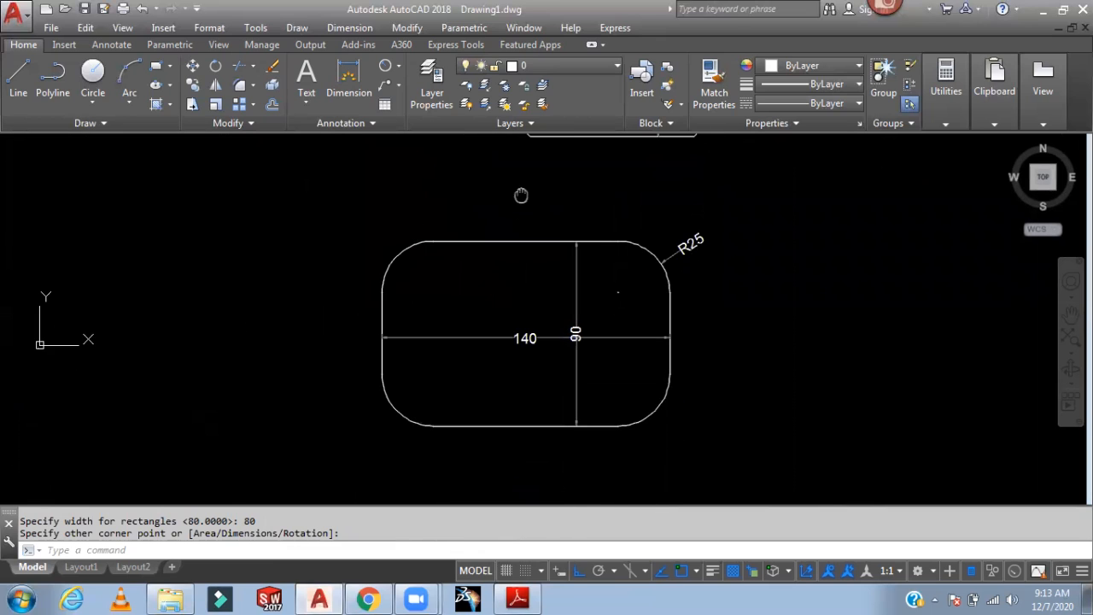
pyautogui.moveTo(546, 293); pyautogui.dragTo(512, 216, button='middle')
pyautogui.moveTo(578, 443)
pyautogui.mouseDown(button='middle')
pyautogui.moveTo(556, 350)
pyautogui.moveTo(471, 251)
pyautogui.mouseUp(button='middle')
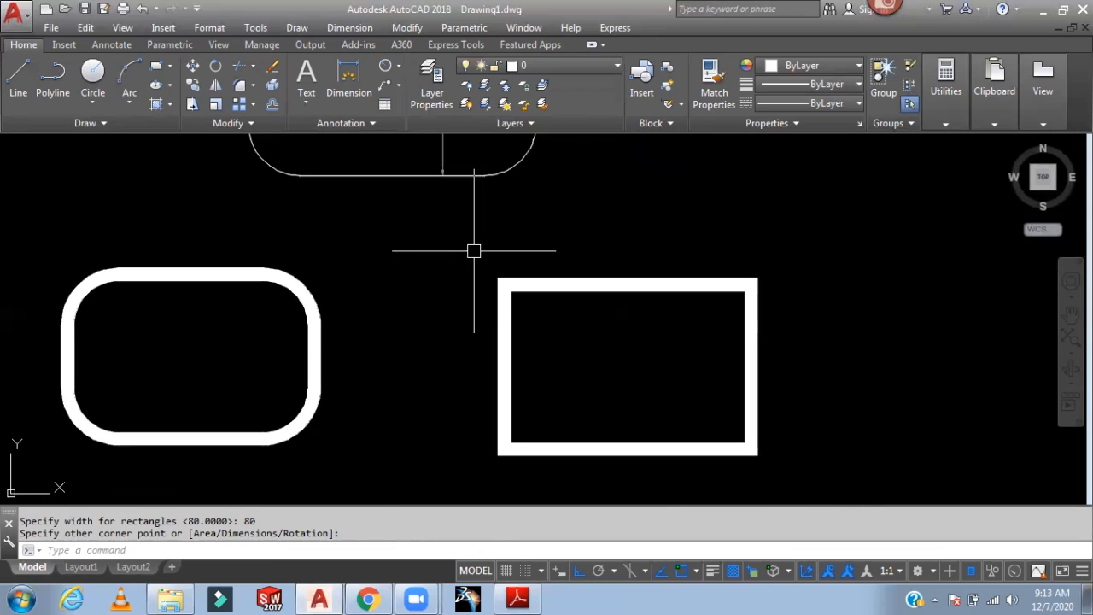
pyautogui.scroll(-4, 649, 283)
pyautogui.moveTo(650, 284); pyautogui.dragTo(633, 529, button='middle')
pyautogui.moveTo(679, 344); pyautogui.dragTo(690, 473, button='middle')
pyautogui.scroll(2, 393, 358)
pyautogui.moveTo(397, 346); pyautogui.dragTo(403, 372, button='middle')
pyautogui.moveTo(702, 366)
pyautogui.mouseDown(button='middle')
pyautogui.moveTo(688, 378)
pyautogui.moveTo(568, 337)
pyautogui.mouseUp(button='middle')
pyautogui.moveTo(418, 330); pyautogui.dragTo(419, 366, button='middle')
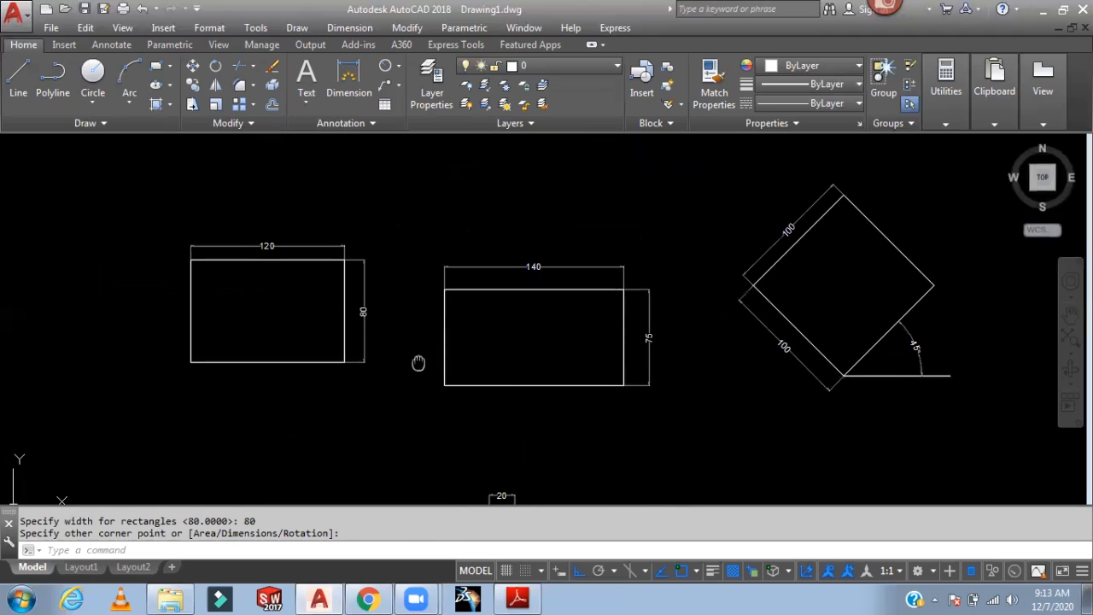
pyautogui.scroll(-4, 705, 370)
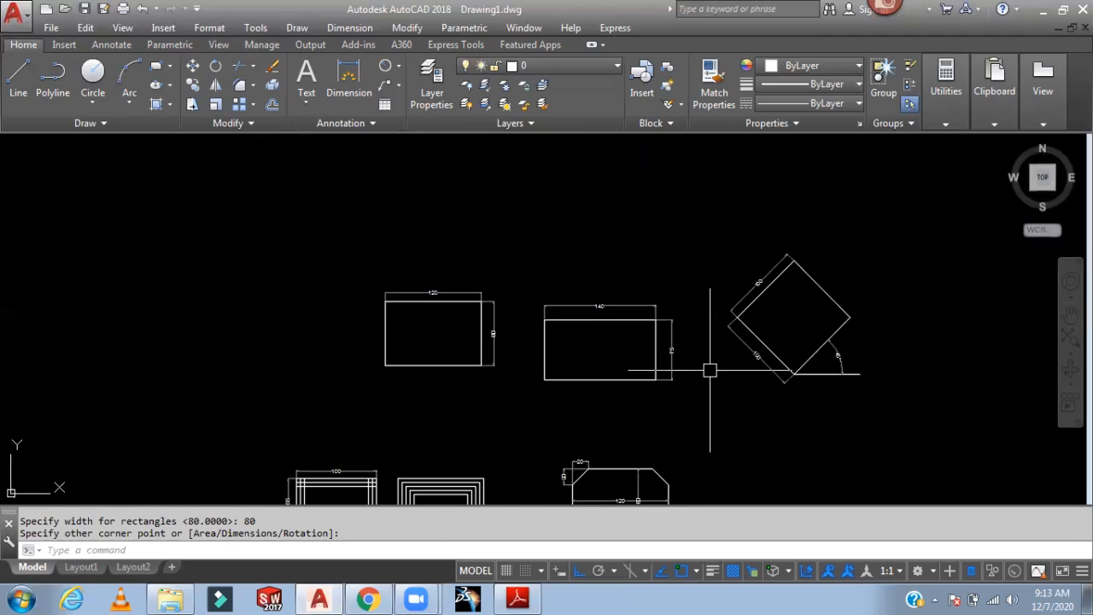
pyautogui.moveTo(737, 400)
pyautogui.mouseDown(button='middle')
pyautogui.moveTo(672, 259)
pyautogui.moveTo(605, 280)
pyautogui.mouseUp(button='middle')
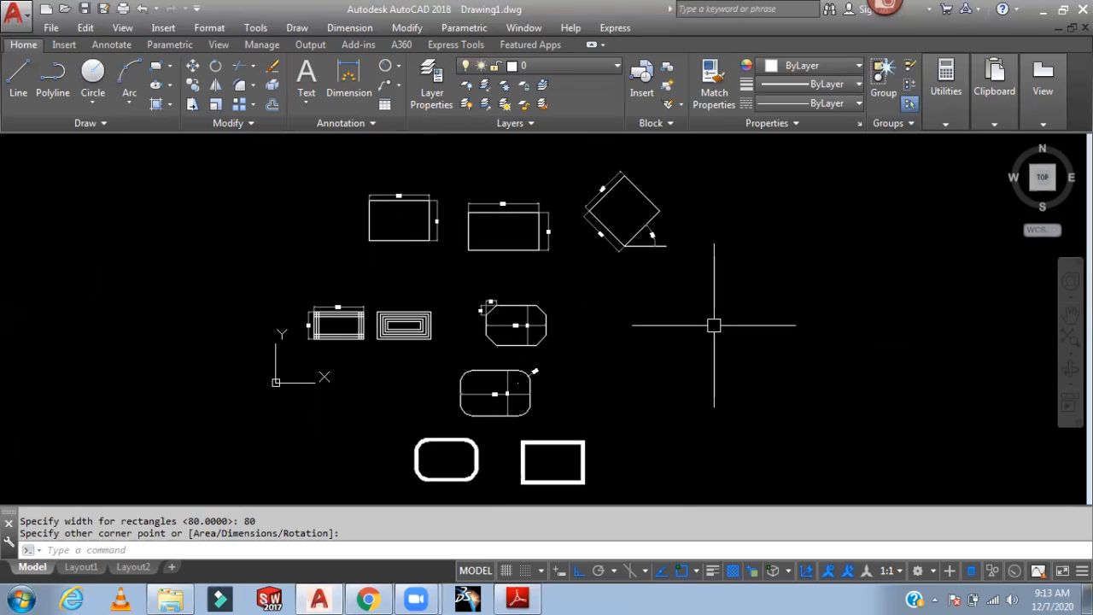
pyautogui.scroll(2, 666, 309)
pyautogui.moveTo(665, 309); pyautogui.dragTo(722, 438, button='middle')
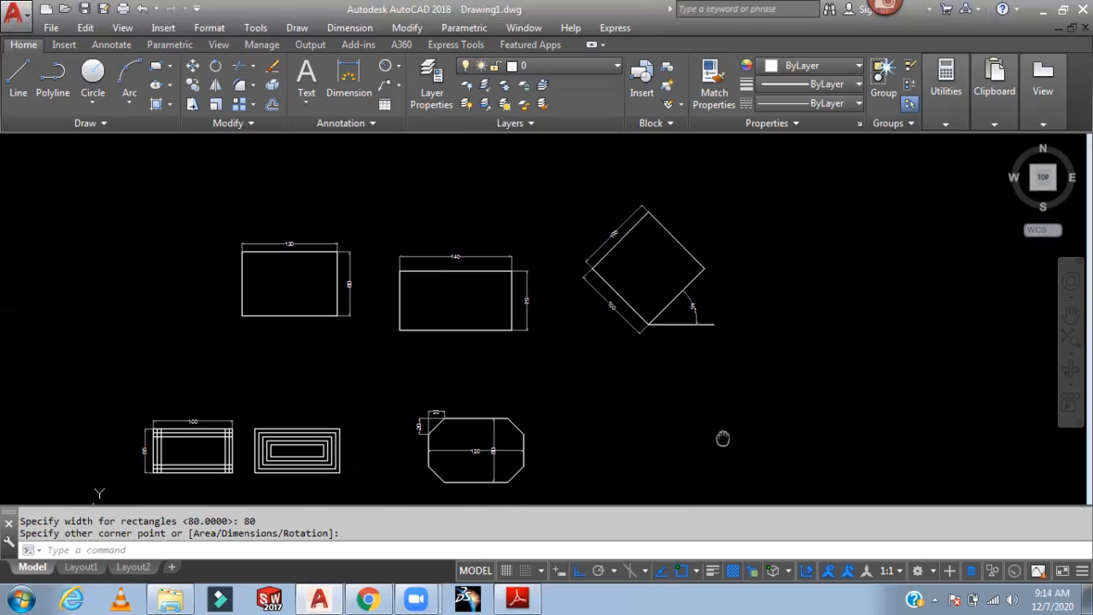